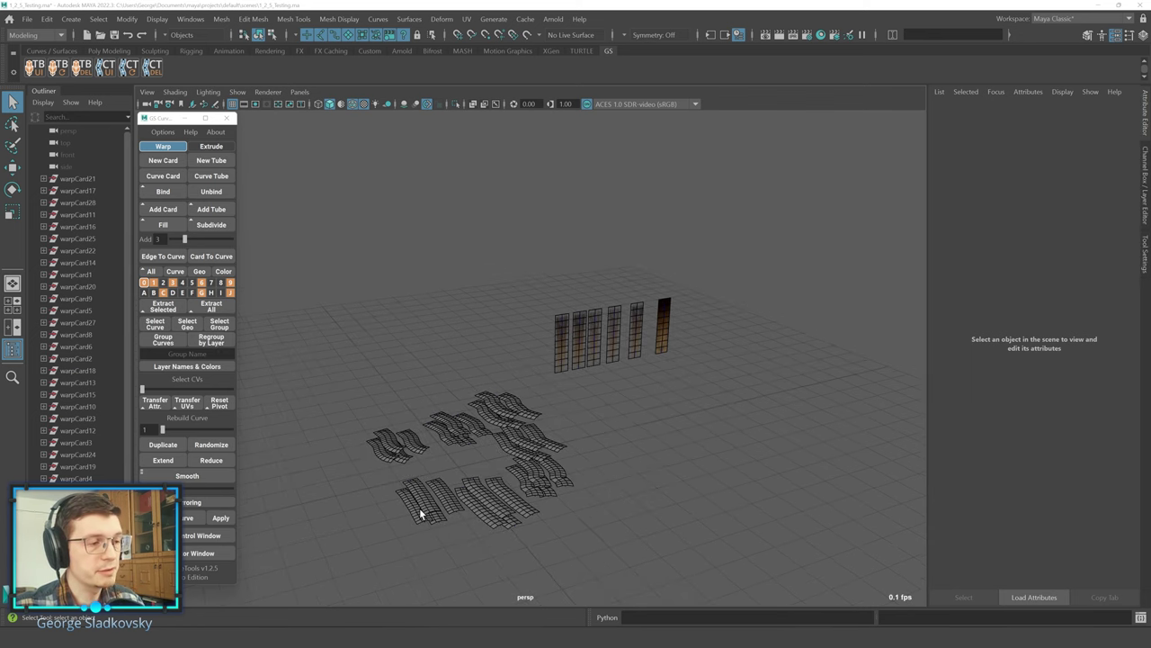
Open the GS Curve Tools UV Editor and load the fifth standing hair card by selecting its curve.
{"action": "left_click", "coordinate": [200, 553]}
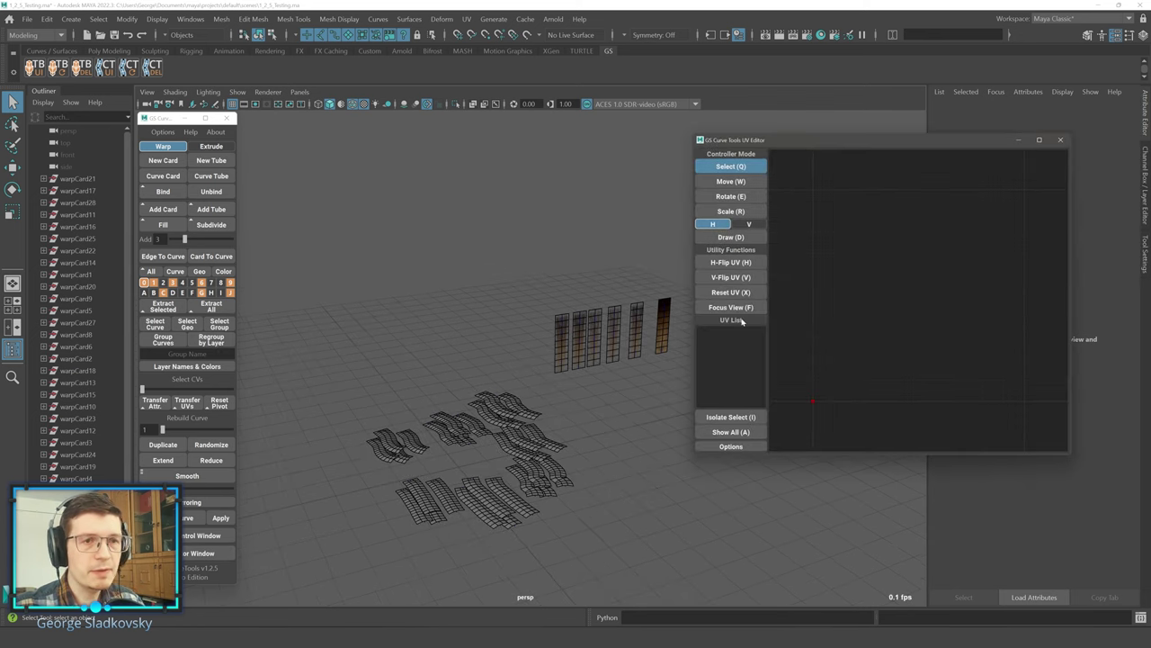
{"action": "left_click_drag", "start_coordinate": [914, 140], "coordinate": [855, 133]}
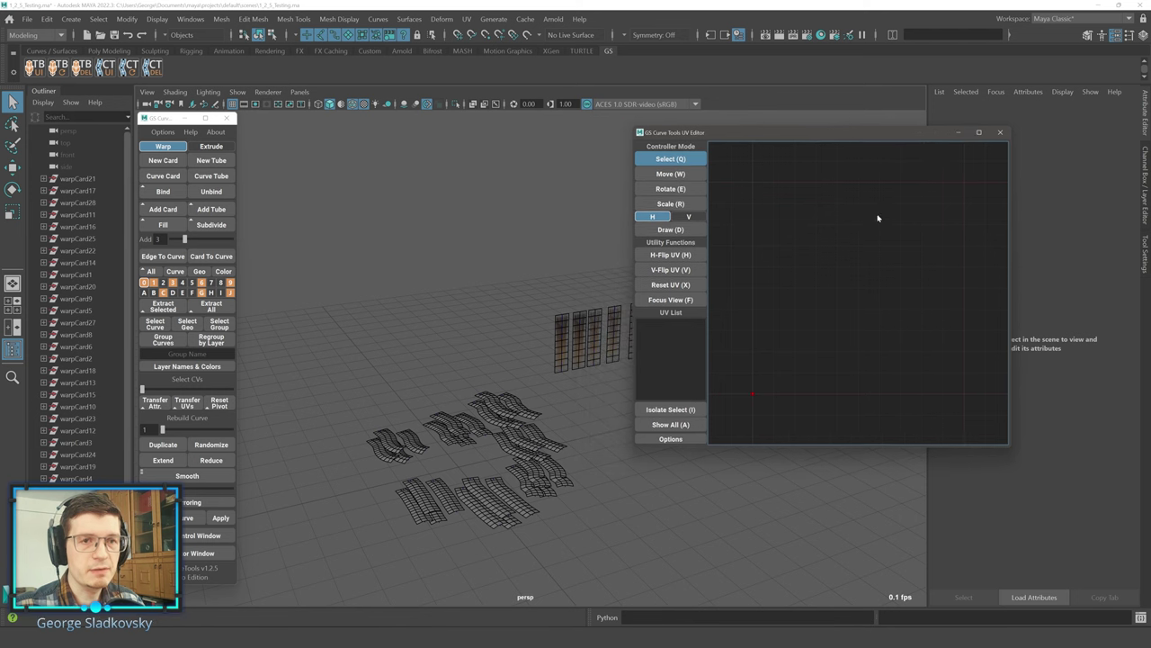
{"action": "left_click_drag", "start_coordinate": [600, 349], "coordinate": [517, 345], "text": "alt"}
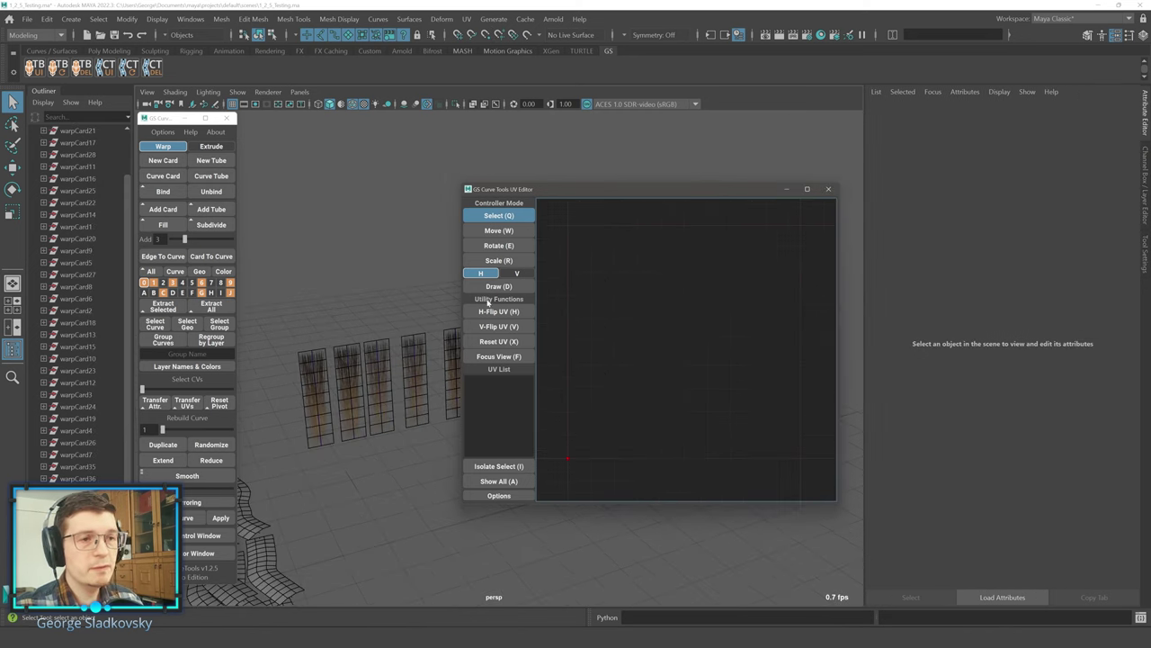
{"action": "left_click", "coordinate": [455, 373]}
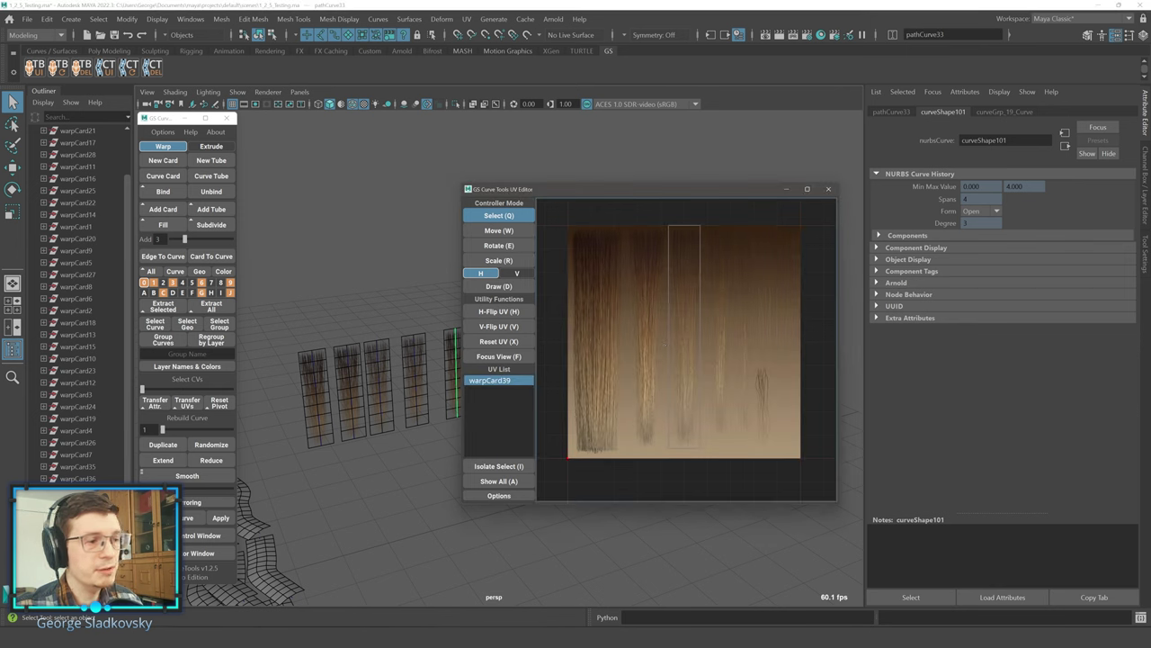
View the Diffuse - Half.jpg colour texture assigned to the fifth card's lambert material, then close the image viewer.
{"action": "left_click", "coordinate": [452, 373]}
{"action": "scroll", "coordinate": [1051, 115], "scroll_direction": "down", "scroll_amount": 3}
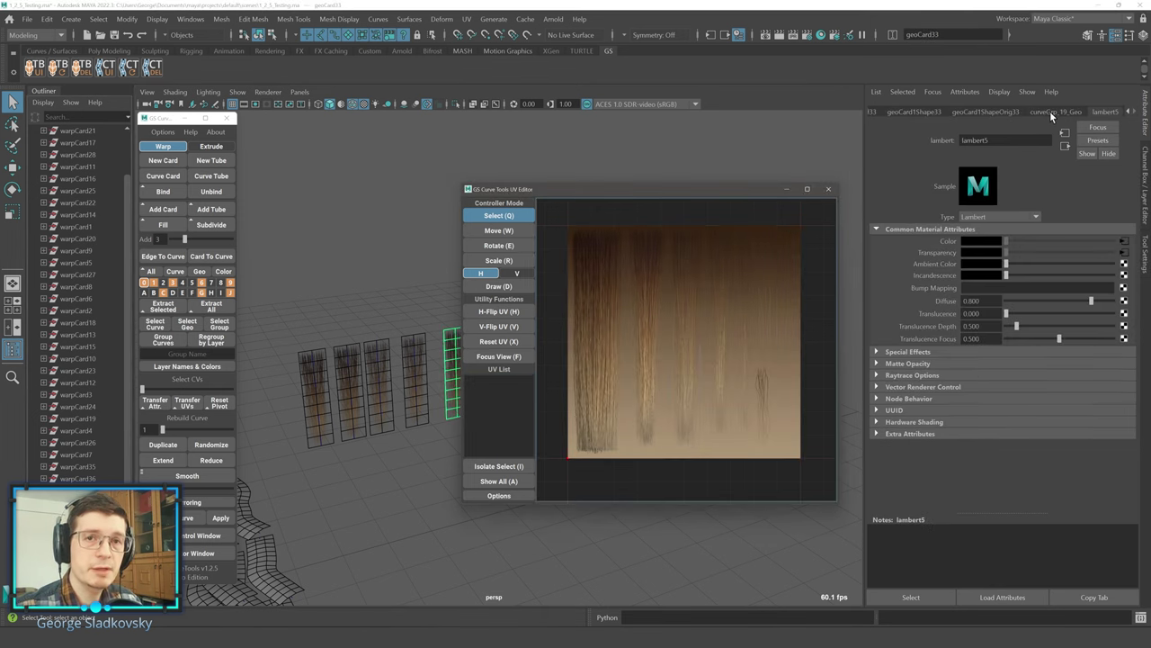
{"action": "left_click", "coordinate": [1124, 242]}
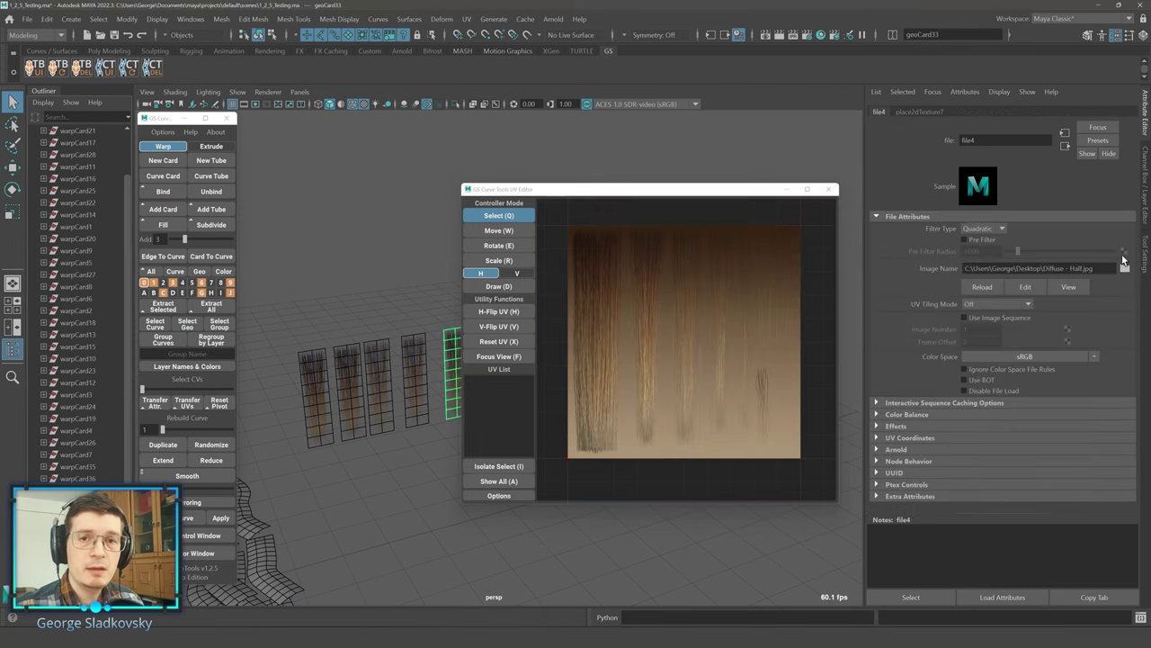
{"action": "left_click", "coordinate": [1059, 287]}
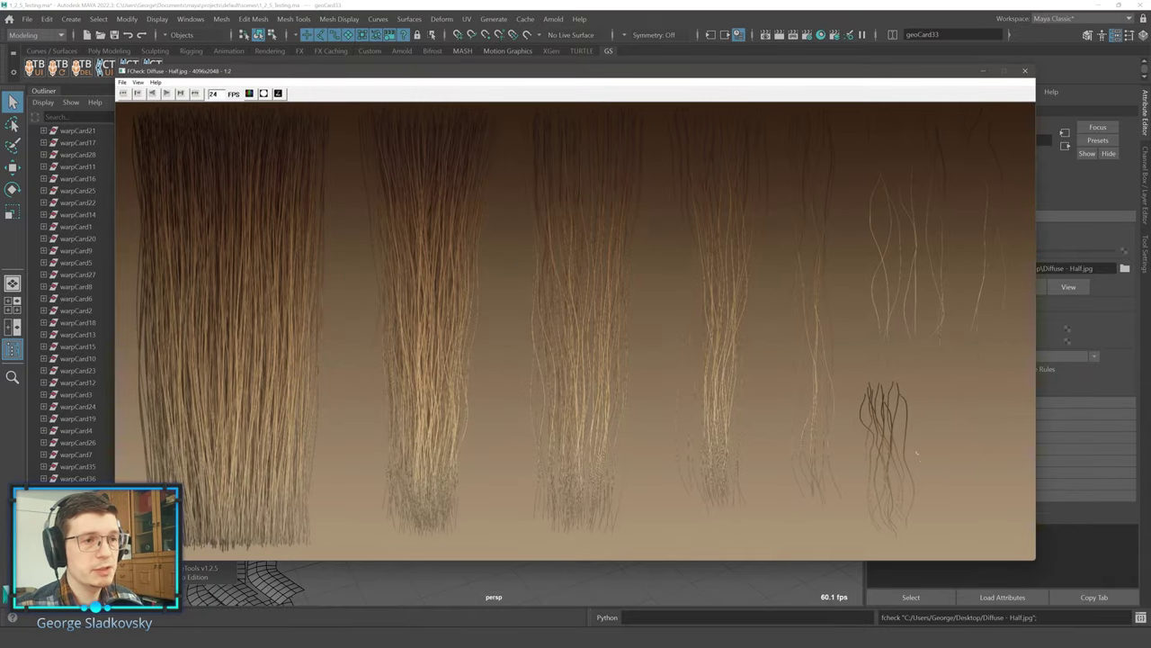
{"action": "left_click", "coordinate": [1026, 72]}
Open Maya's native UV Editor for the fifth card's geometry and arrange it beside the GS Curve Tools UV Editor for comparison.
{"action": "left_click_drag", "start_coordinate": [428, 304], "coordinate": [476, 383]}
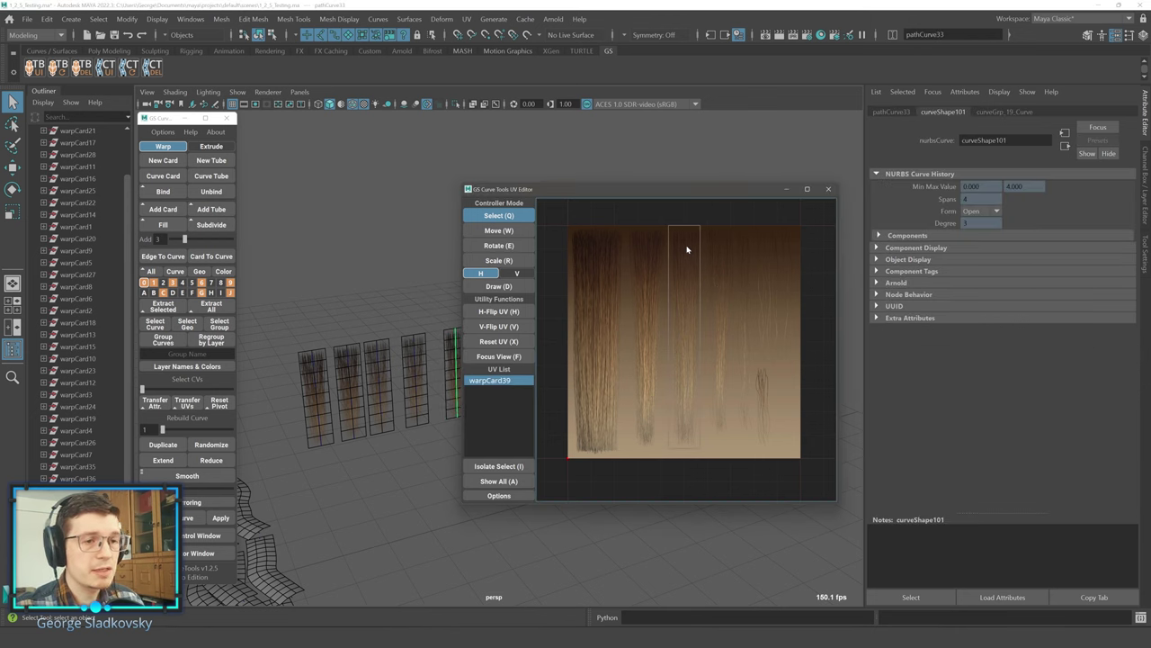
{"action": "left_click", "coordinate": [449, 373]}
{"action": "left_click", "coordinate": [466, 19]}
{"action": "left_click", "coordinate": [493, 43]}
{"action": "left_click_drag", "start_coordinate": [711, 99], "coordinate": [444, 86]}
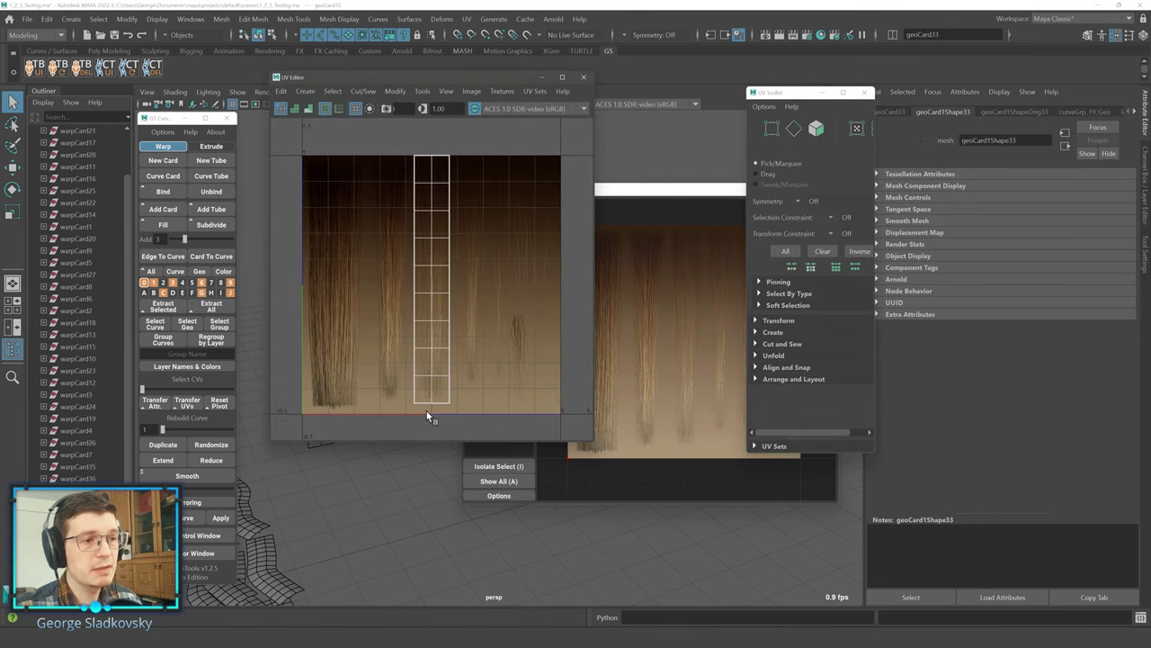
{"action": "left_click", "coordinate": [683, 396]}
{"action": "left_click_drag", "start_coordinate": [650, 189], "coordinate": [781, 167]}
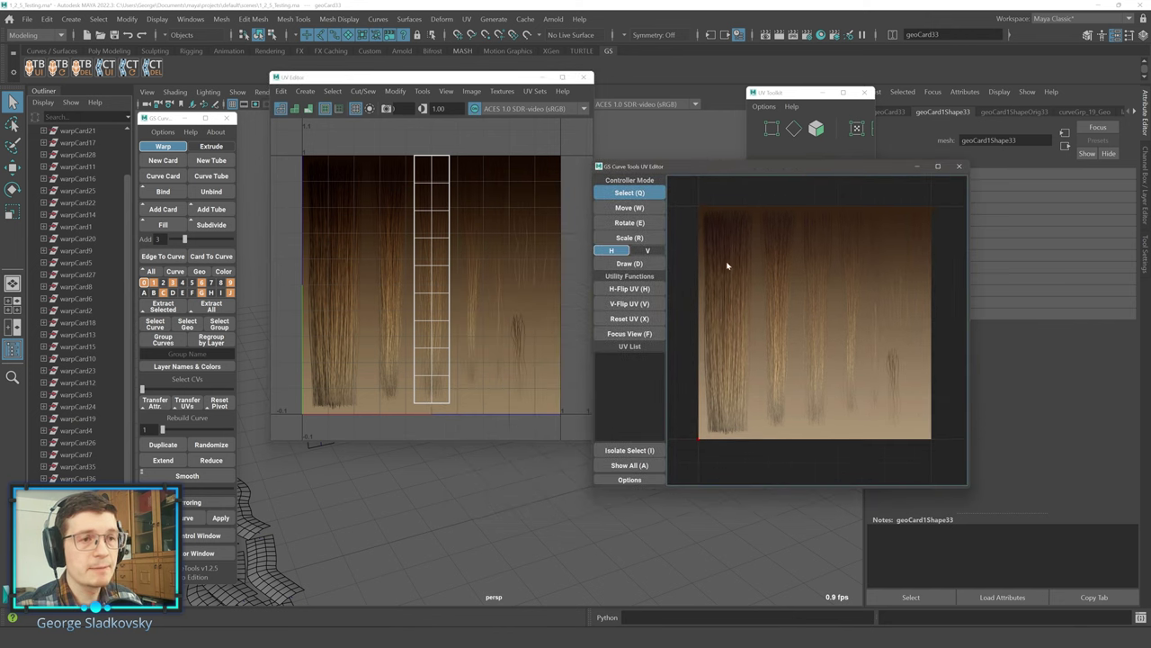
Close the native UV Editor and UV Toolkit, and clear the card selection.
{"action": "left_click", "coordinate": [584, 80]}
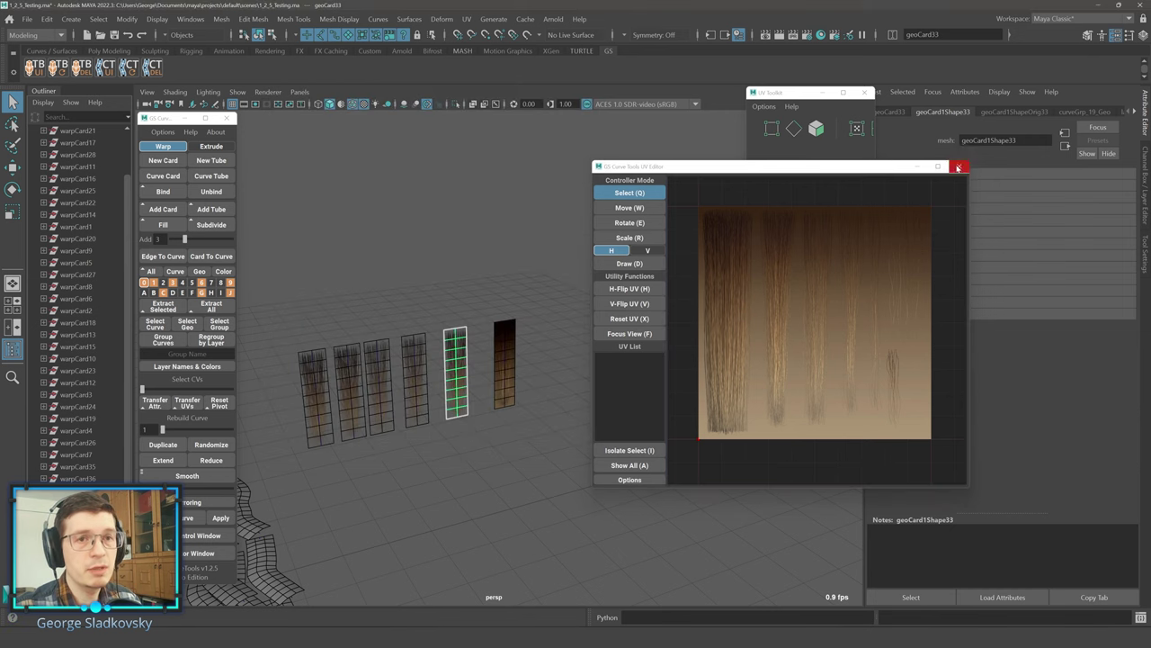
{"action": "left_click", "coordinate": [866, 93]}
{"action": "left_click_drag", "start_coordinate": [797, 168], "coordinate": [717, 132]}
{"action": "left_click", "coordinate": [733, 515]}
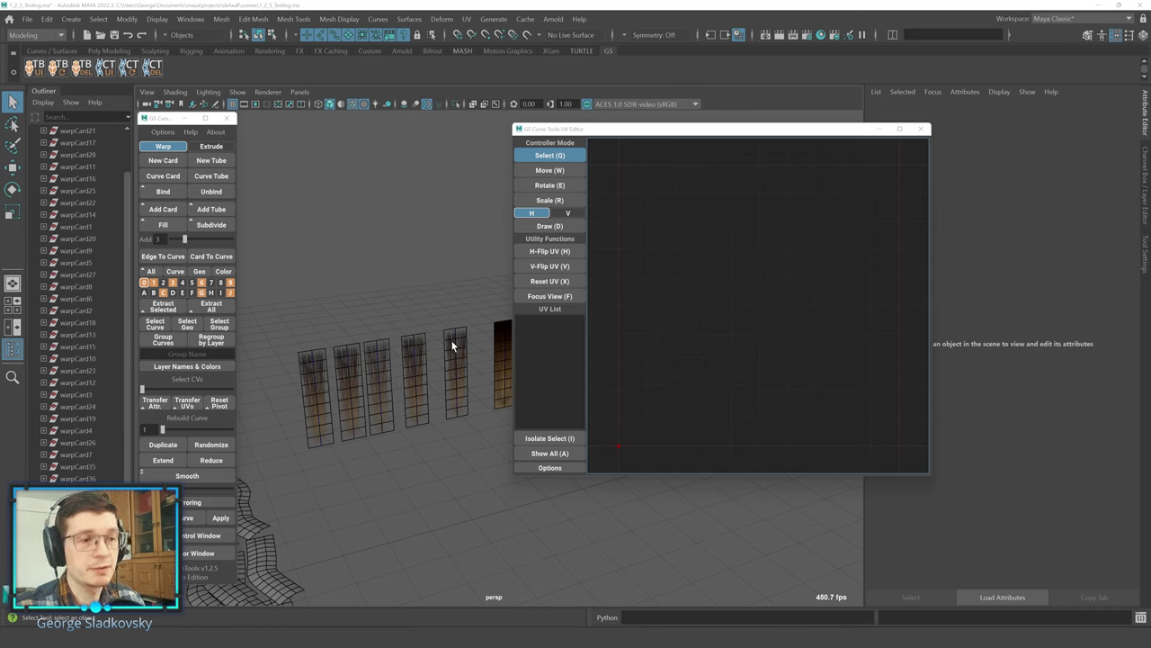
Load the fourth standing card's curve in the GS UV Editor and enable the Alpha texture control in its options.
{"action": "left_click", "coordinate": [411, 366]}
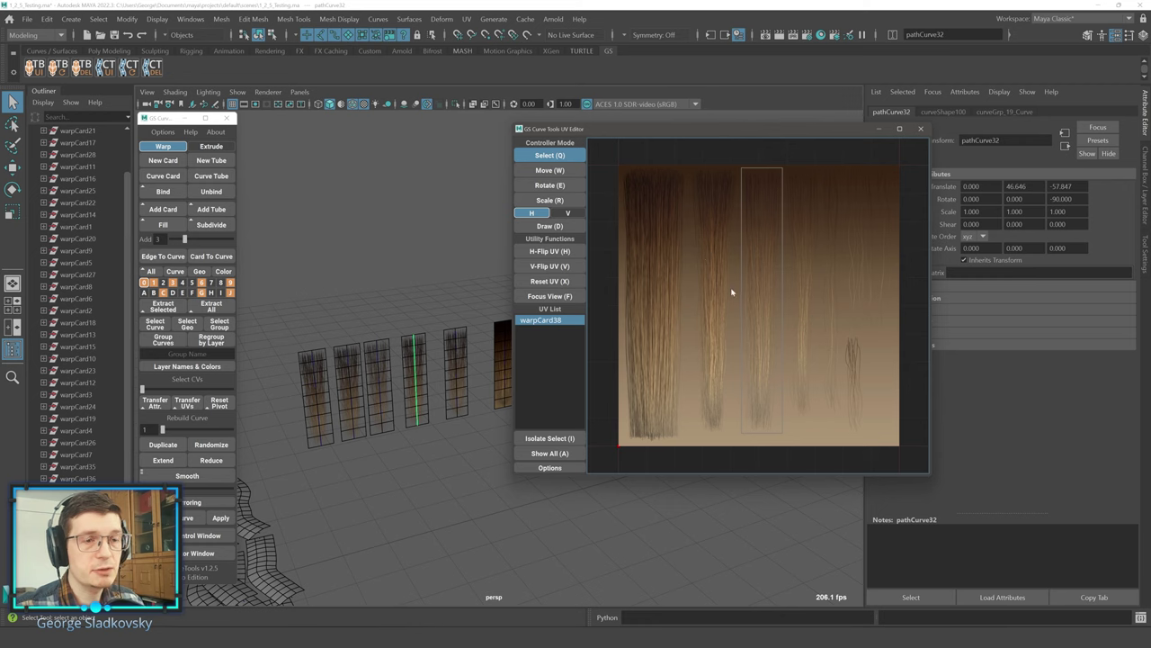
{"action": "left_click", "coordinate": [545, 469]}
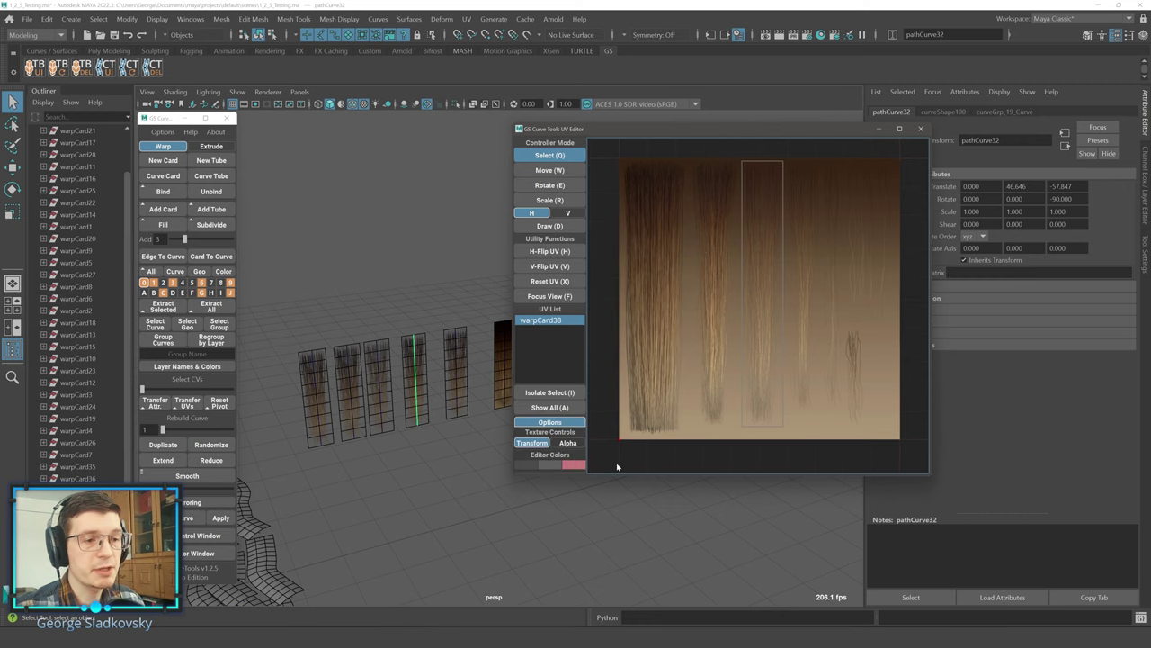
{"action": "left_click", "coordinate": [570, 444]}
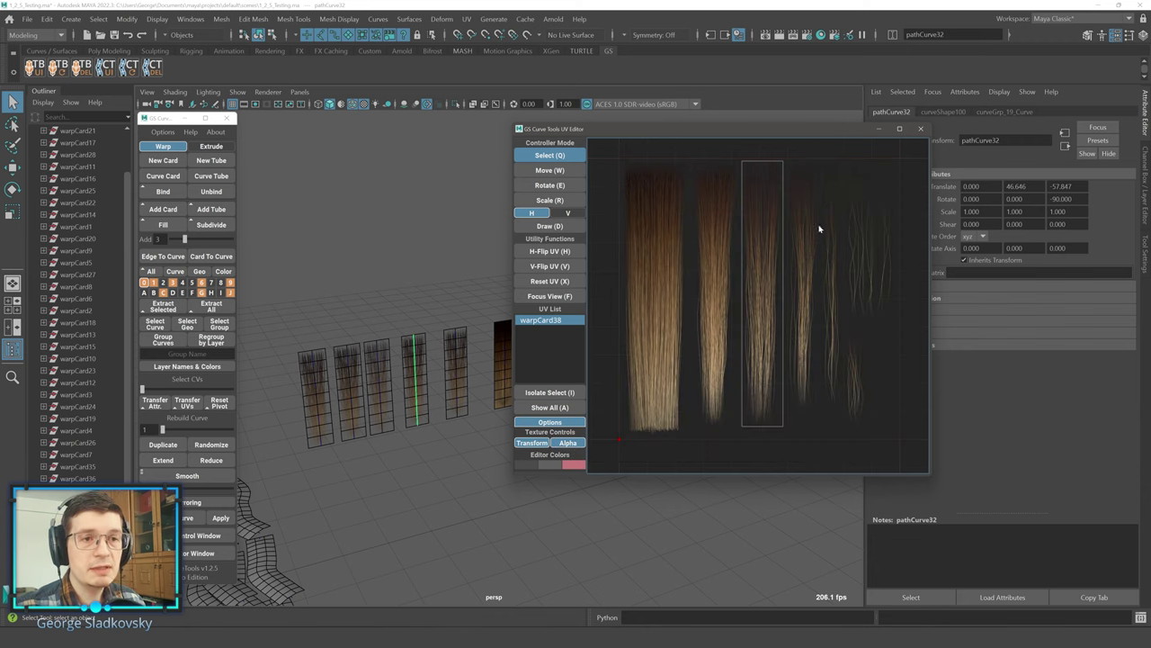
Examine the hair strands with alpha transparency around the card's UV frame in the GS UV Editor.
{"action": "middle_click_drag", "start_coordinate": [818, 228], "coordinate": [786, 237]}
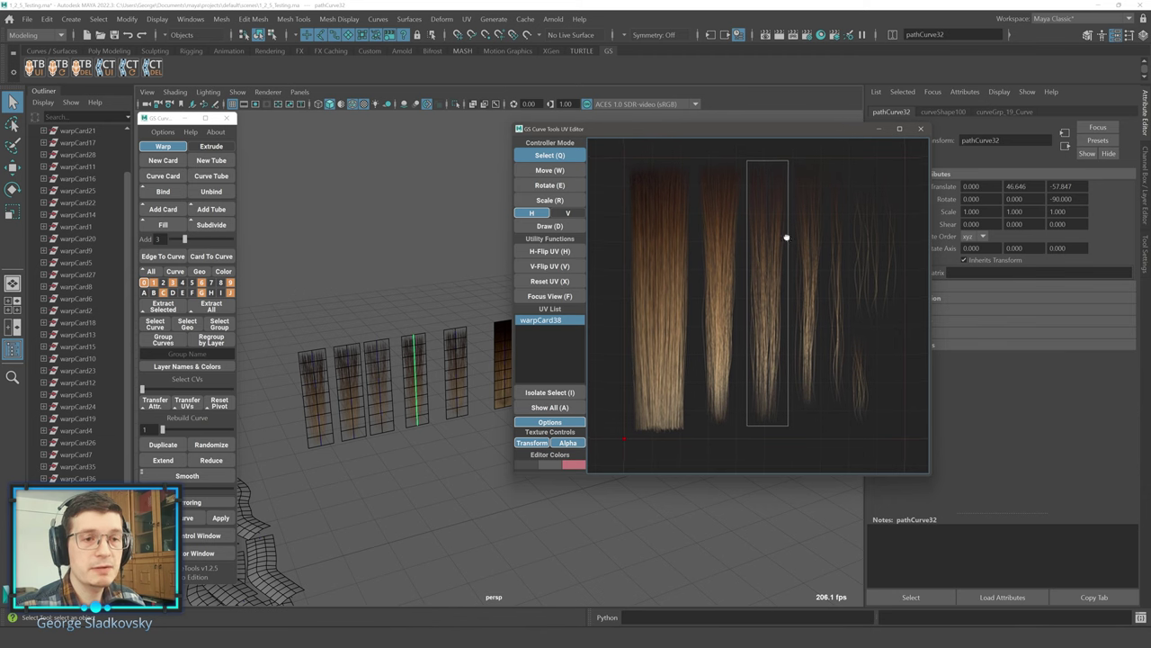
{"action": "scroll", "coordinate": [786, 237], "scroll_direction": "up", "scroll_amount": 5}
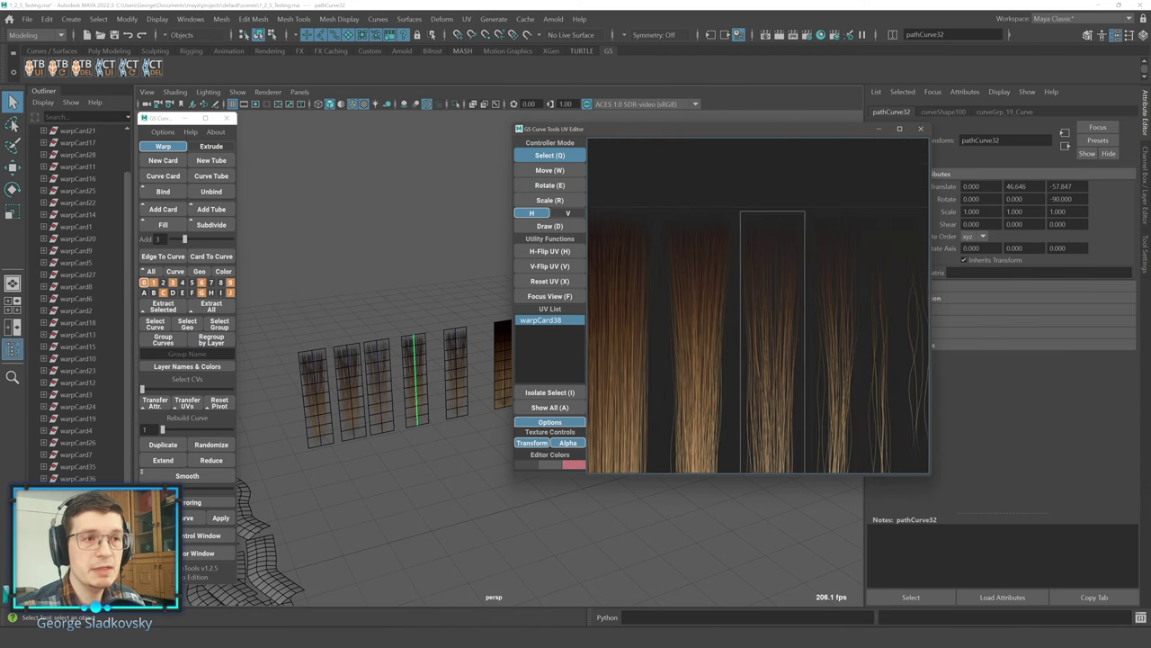
{"action": "middle_click_drag", "start_coordinate": [758, 282], "coordinate": [779, 241]}
{"action": "scroll", "coordinate": [723, 227], "scroll_direction": "down", "scroll_amount": 4}
{"action": "scroll", "coordinate": [757, 230], "scroll_direction": "down", "scroll_amount": 1}
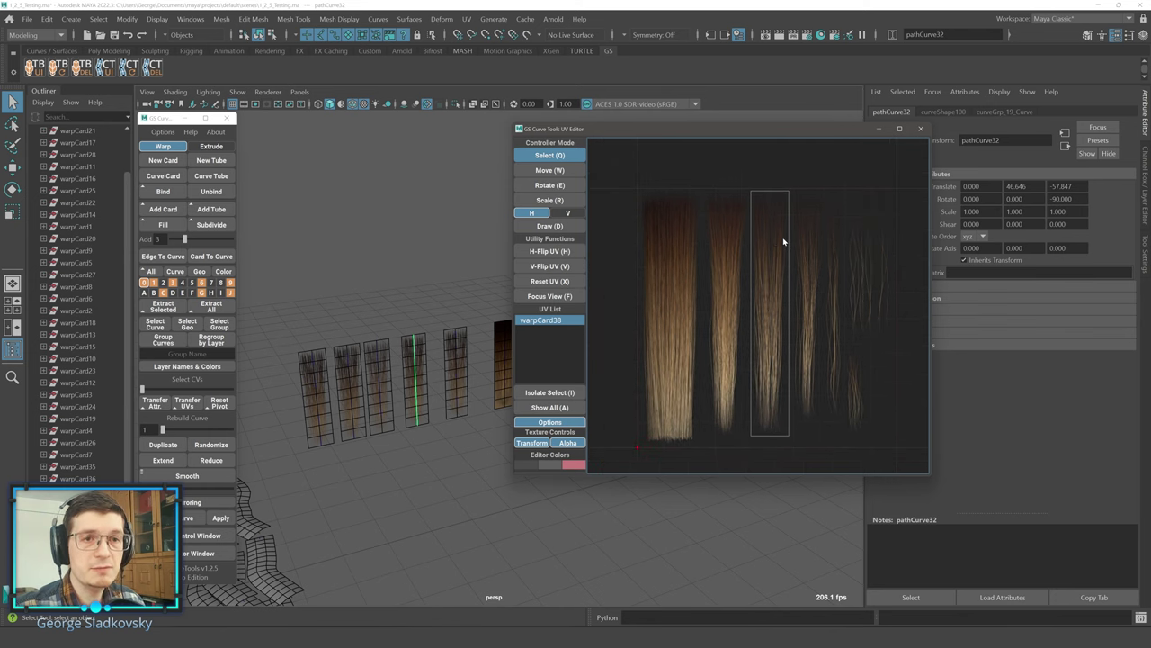
{"action": "scroll", "coordinate": [779, 236], "scroll_direction": "up", "scroll_amount": 3}
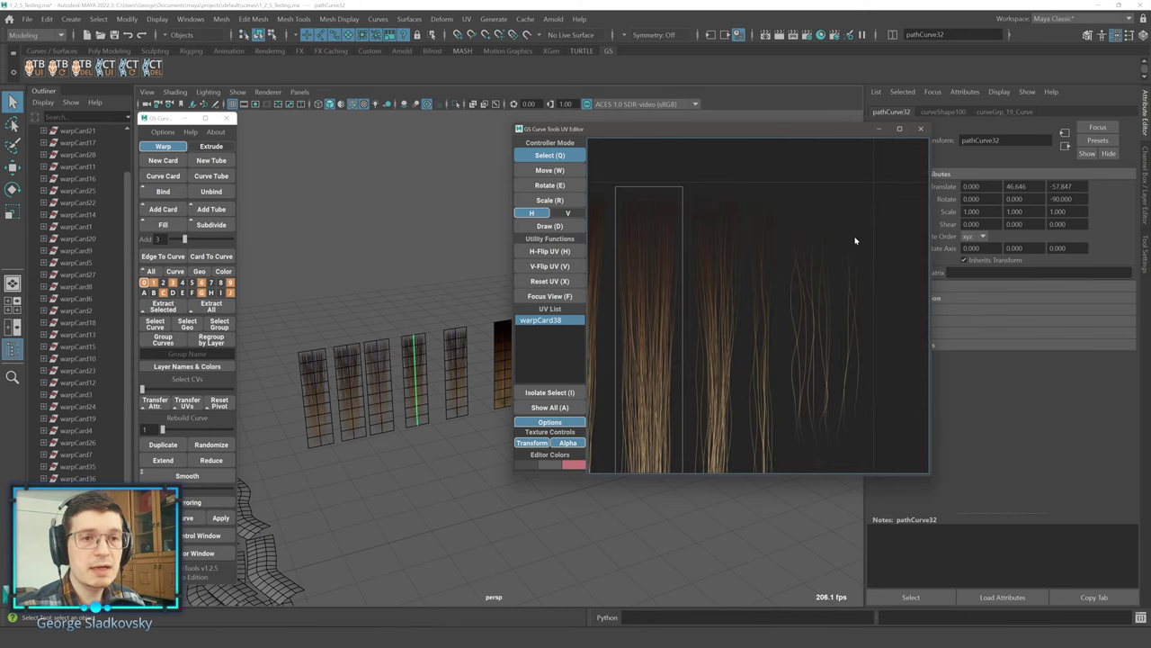
{"action": "middle_click_drag", "start_coordinate": [797, 260], "coordinate": [837, 235]}
{"action": "scroll", "coordinate": [741, 236], "scroll_direction": "down", "scroll_amount": 3}
{"action": "middle_click_drag", "start_coordinate": [740, 260], "coordinate": [834, 222]}
{"action": "scroll", "coordinate": [783, 268], "scroll_direction": "up", "scroll_amount": 1}
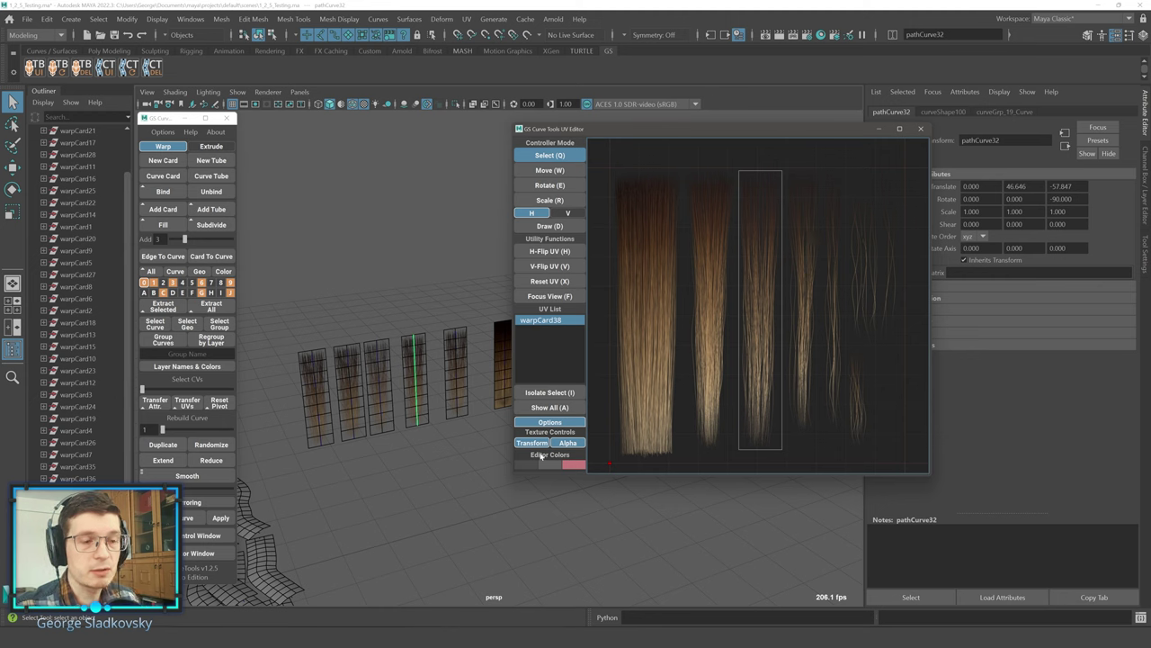
{"action": "middle_click_drag", "start_coordinate": [745, 351], "coordinate": [792, 326]}
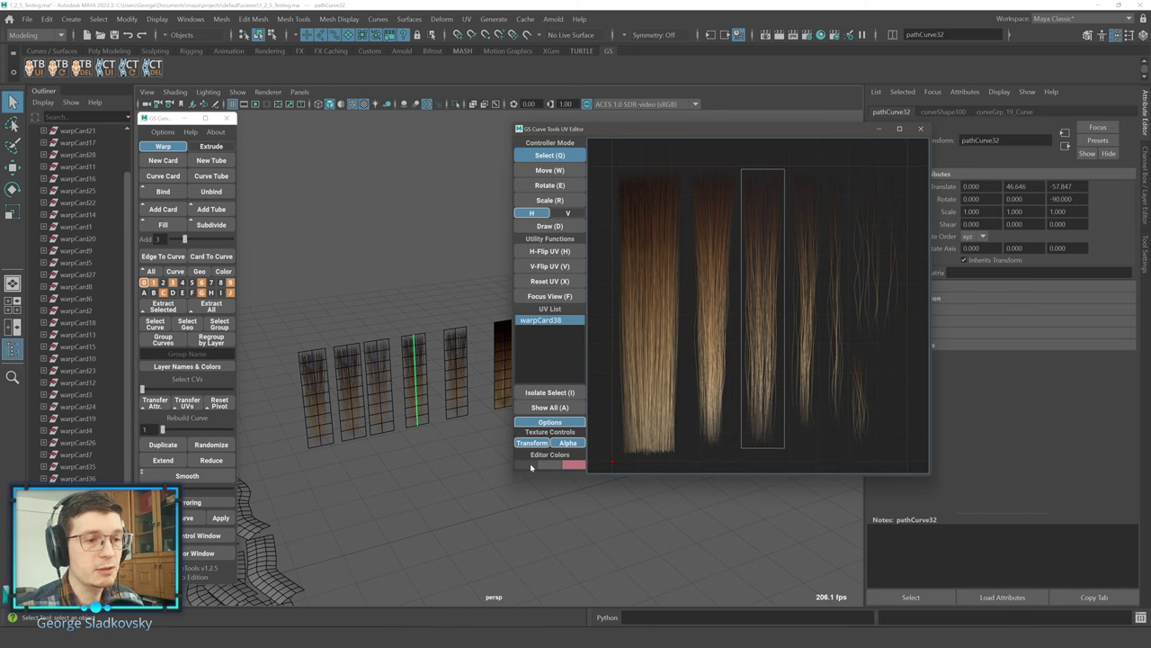
Set the GS UV Editor's background colour to a mid grey with a value of 0.341.
{"action": "left_click", "coordinate": [531, 466]}
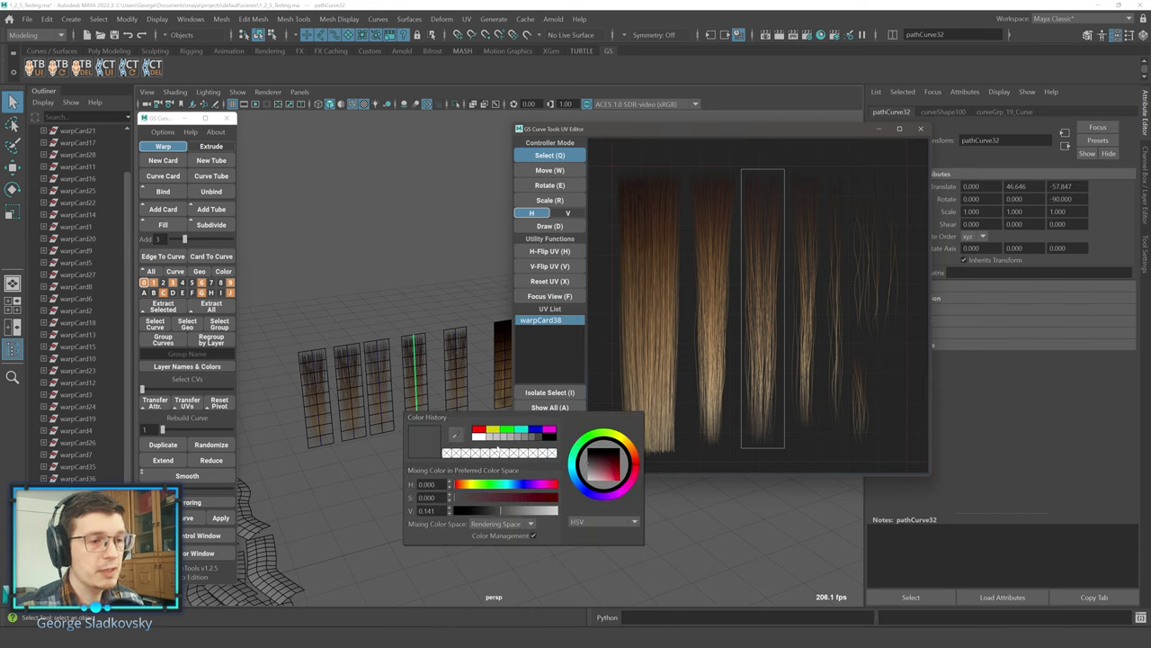
{"action": "left_click", "coordinate": [518, 439]}
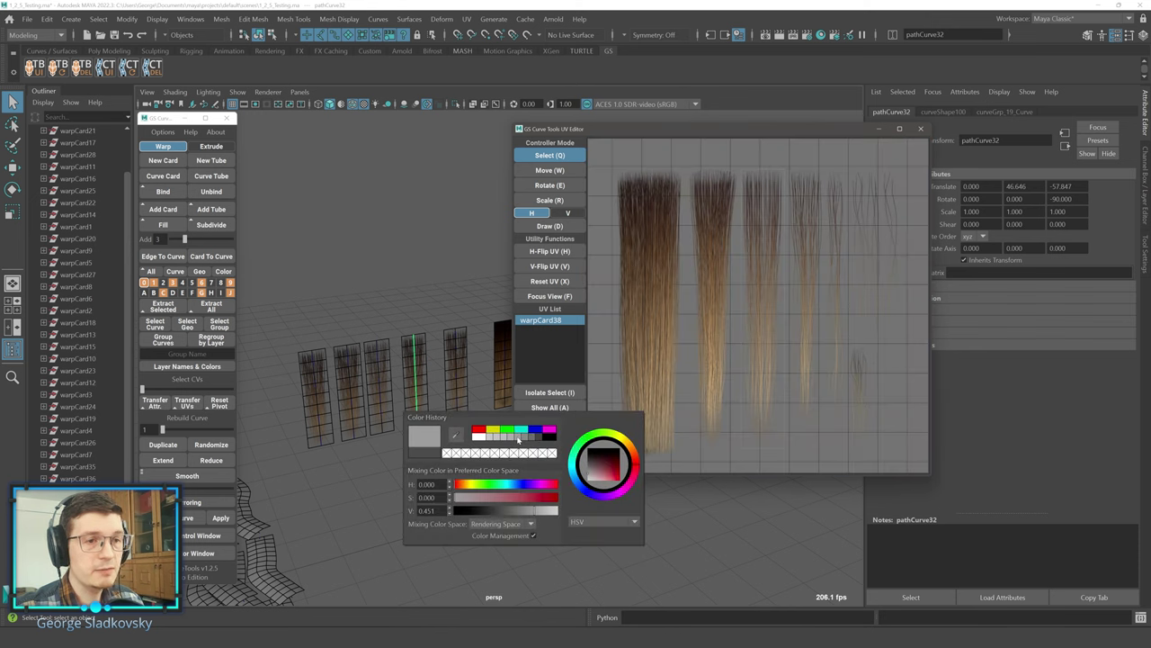
{"action": "left_click", "coordinate": [525, 438]}
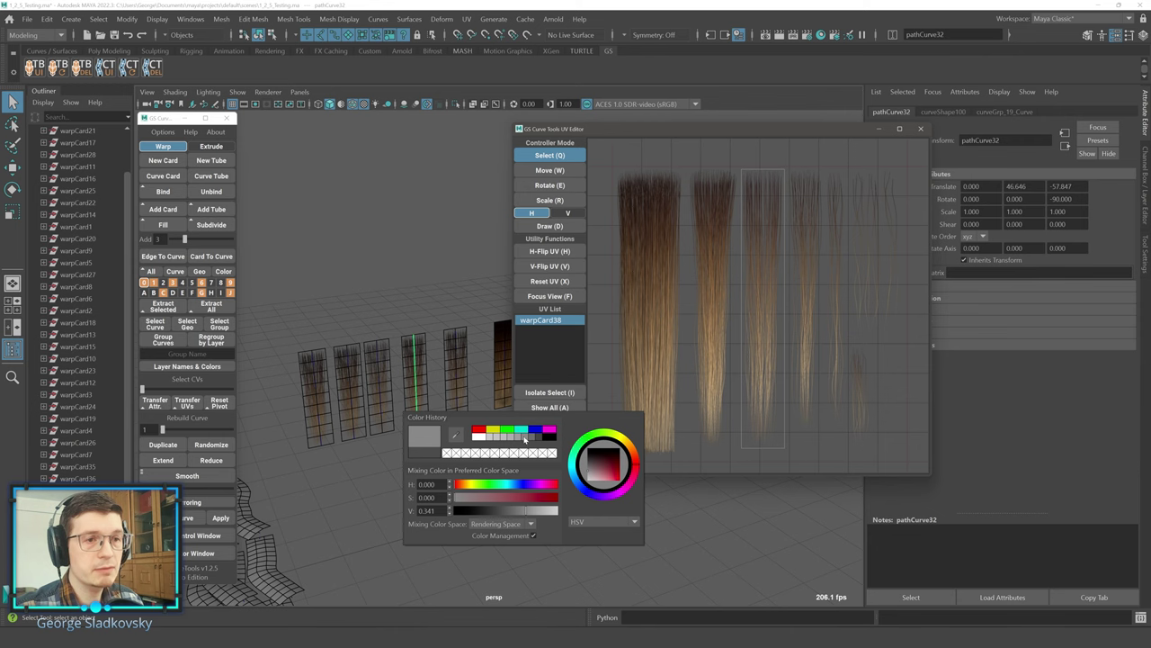
{"action": "left_click", "coordinate": [519, 439]}
{"action": "left_click", "coordinate": [525, 438]}
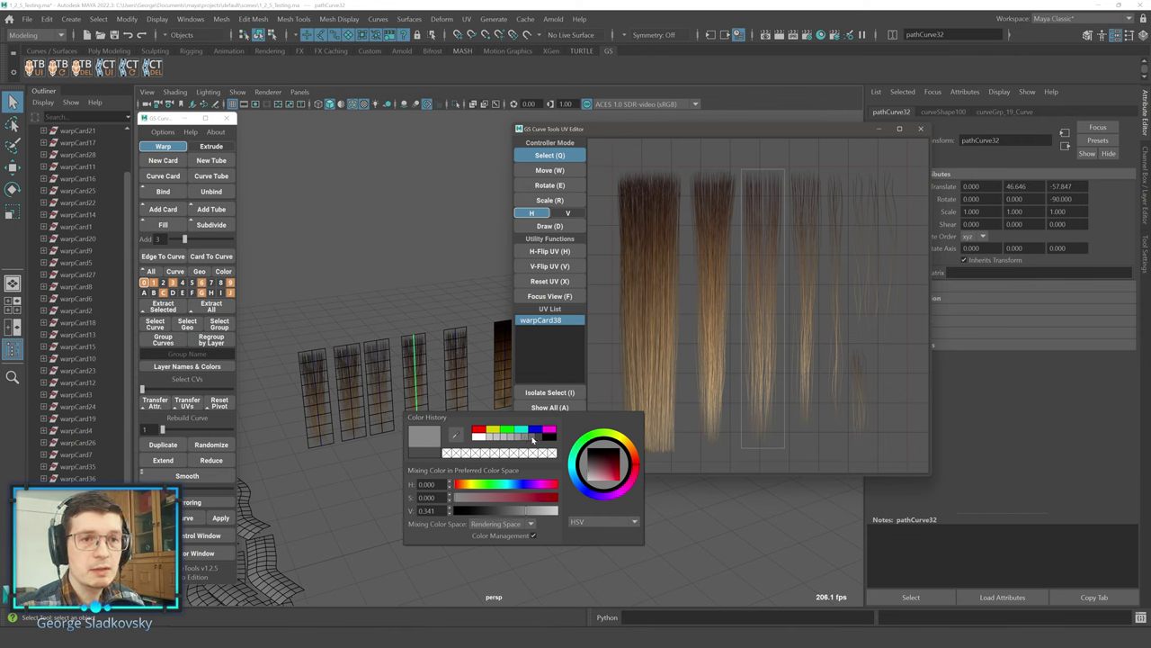
{"action": "left_click", "coordinate": [533, 439]}
{"action": "left_click", "coordinate": [526, 438]}
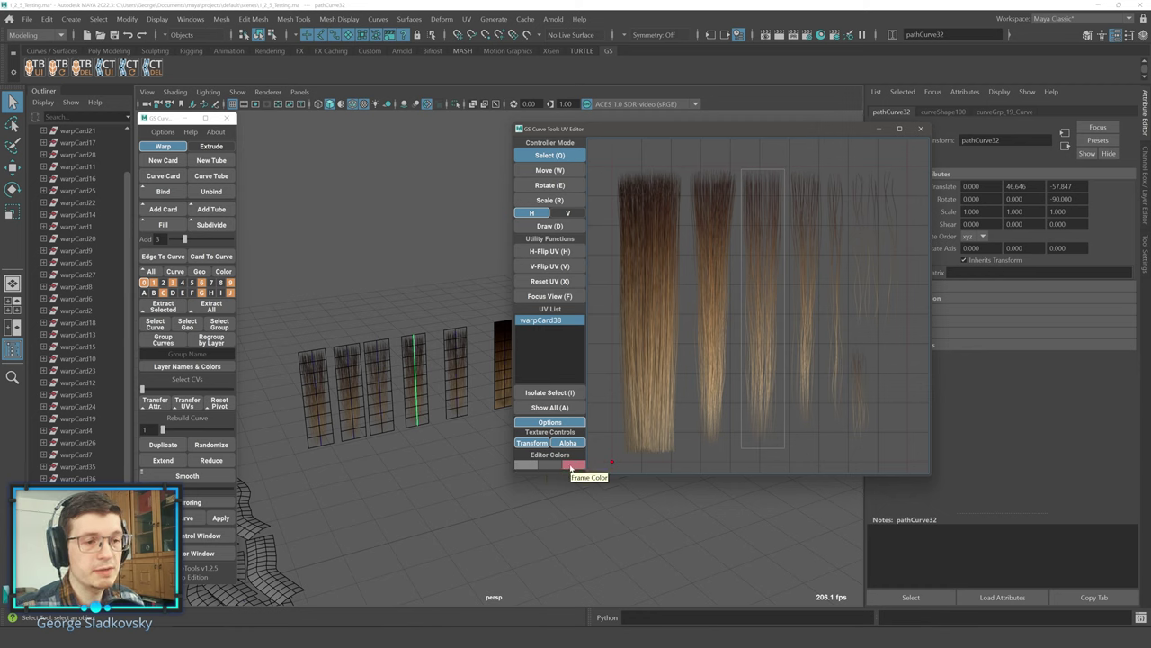
Set the GS UV Editor's grid colour to a dark grey with a value of 0.231.
{"action": "left_click", "coordinate": [551, 466]}
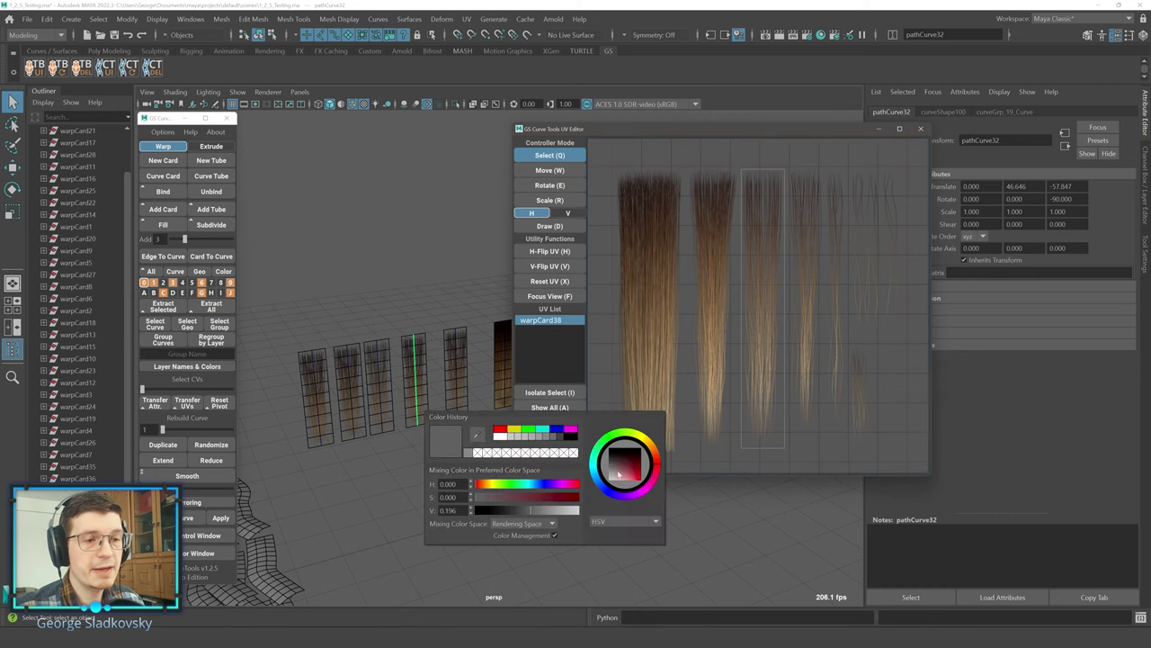
{"action": "left_click", "coordinate": [531, 437]}
{"action": "left_click", "coordinate": [538, 438]}
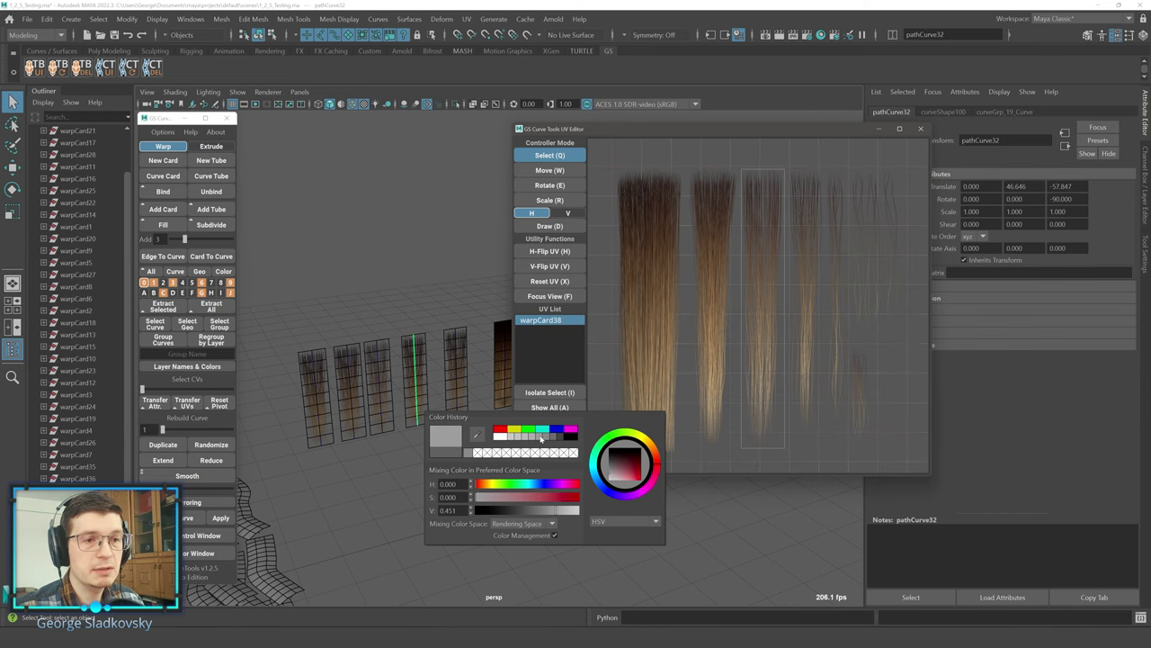
{"action": "left_click", "coordinate": [551, 438]}
{"action": "left_click", "coordinate": [545, 438]}
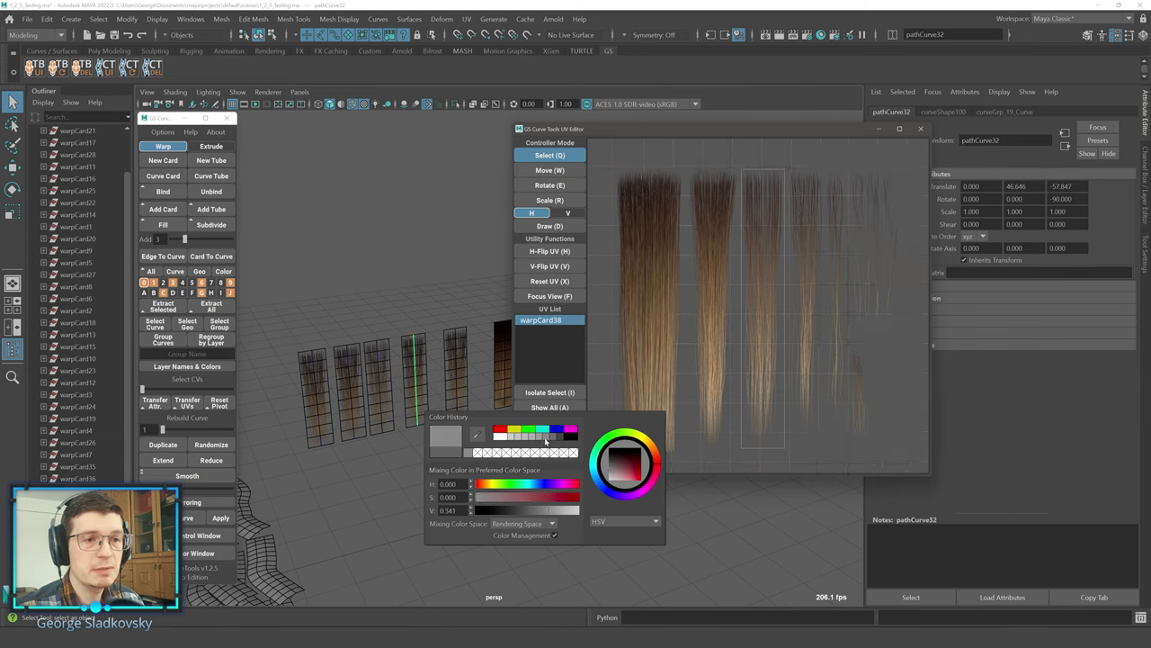
{"action": "left_click", "coordinate": [552, 438]}
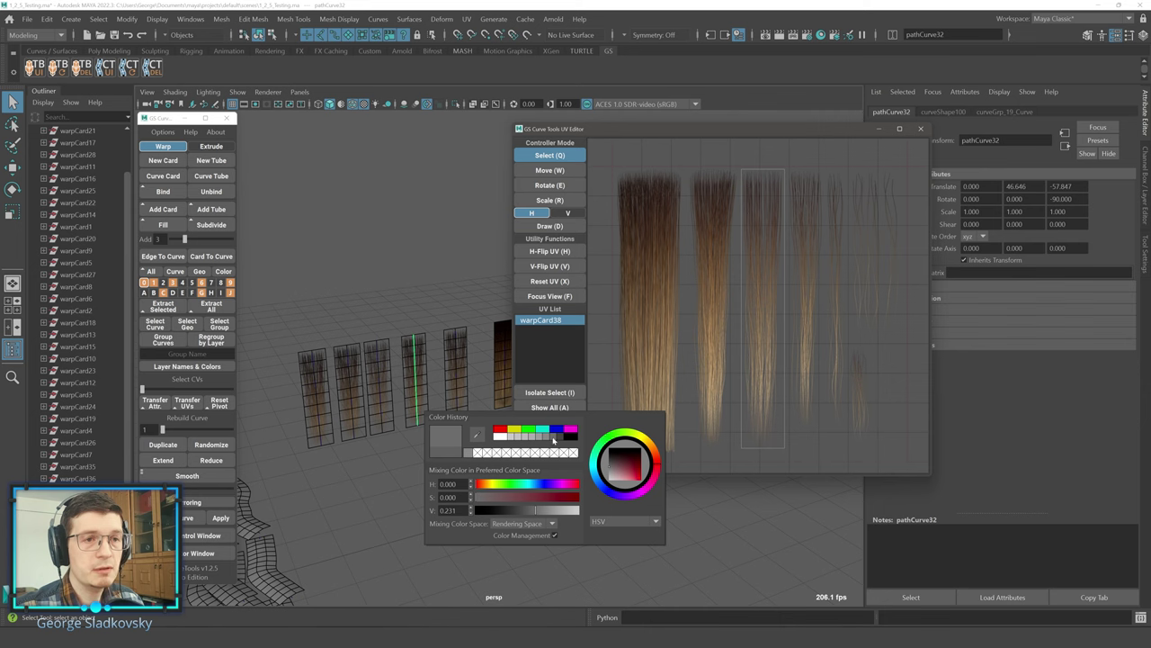
{"action": "left_click", "coordinate": [731, 397]}
Set the GS UV Editor's frame colour to black and check the frame lines against the grey background.
{"action": "left_click", "coordinate": [576, 465]}
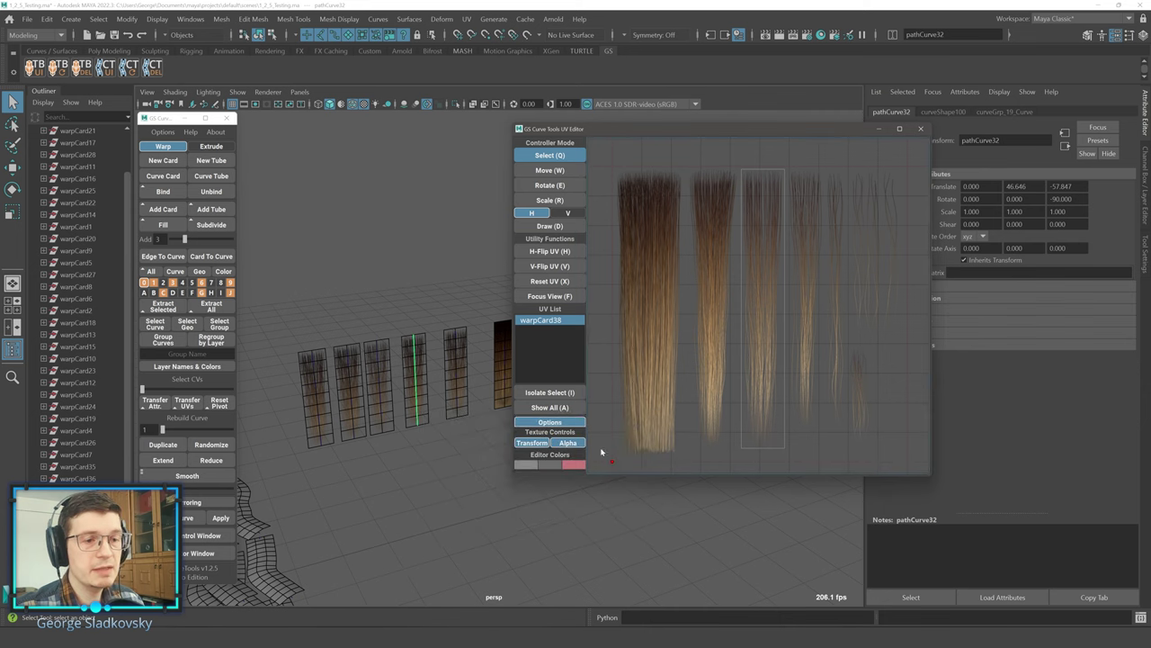
{"action": "left_click", "coordinate": [576, 465]}
{"action": "left_click", "coordinate": [598, 436]}
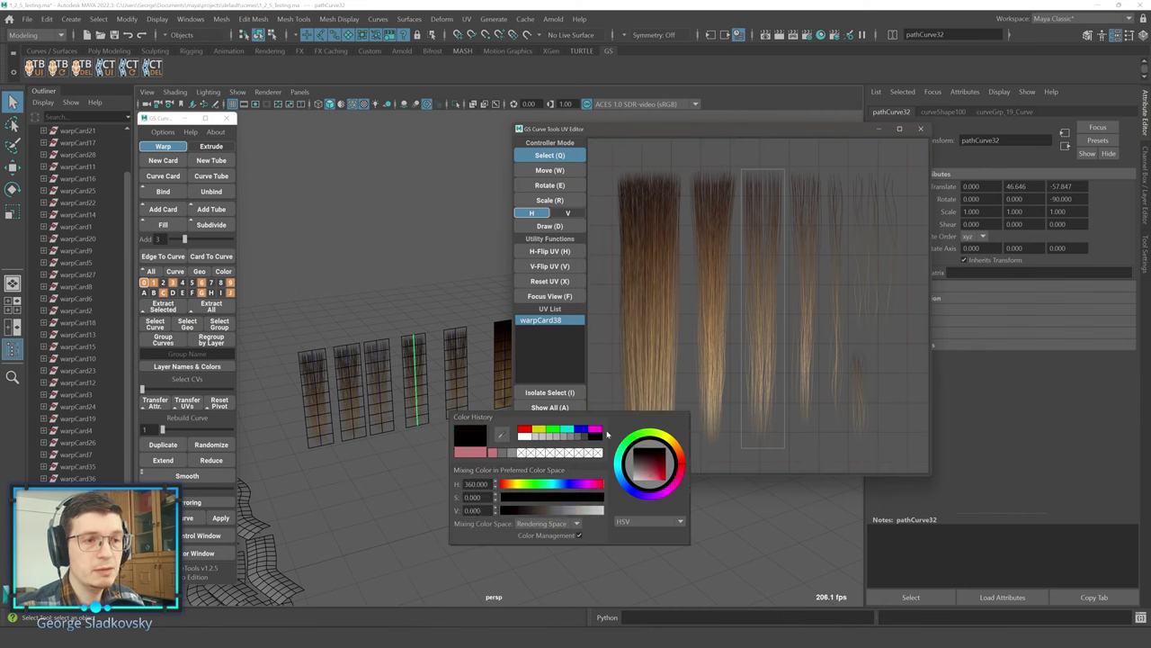
{"action": "left_click", "coordinate": [739, 352]}
{"action": "scroll", "coordinate": [739, 353], "scroll_direction": "up", "scroll_amount": 2}
{"action": "scroll", "coordinate": [745, 358], "scroll_direction": "down", "scroll_amount": 4}
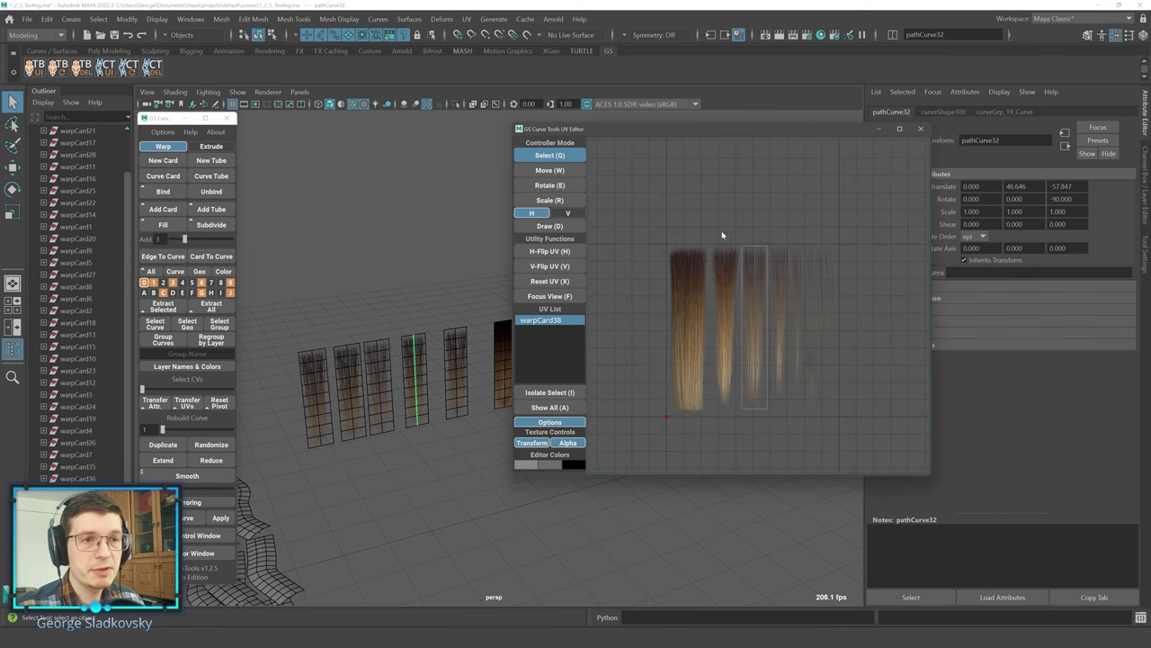
{"action": "left_click", "coordinate": [579, 464]}
{"action": "left_click_drag", "start_coordinate": [649, 462], "coordinate": [649, 464]}
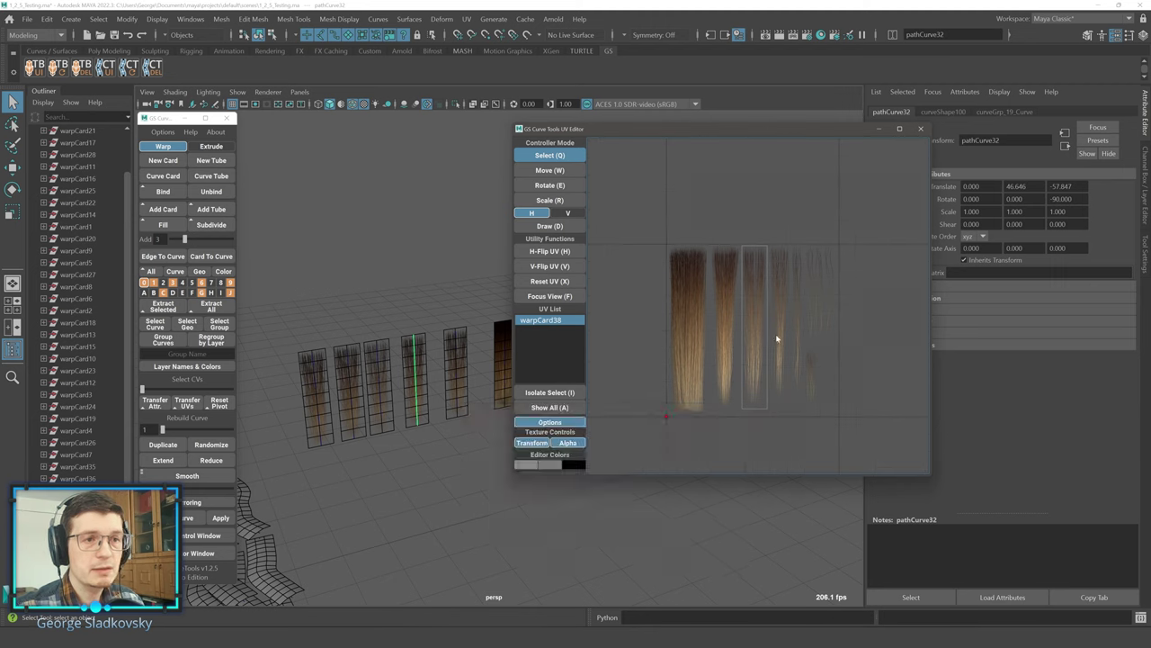
{"action": "scroll", "coordinate": [771, 327], "scroll_direction": "up", "scroll_amount": 3}
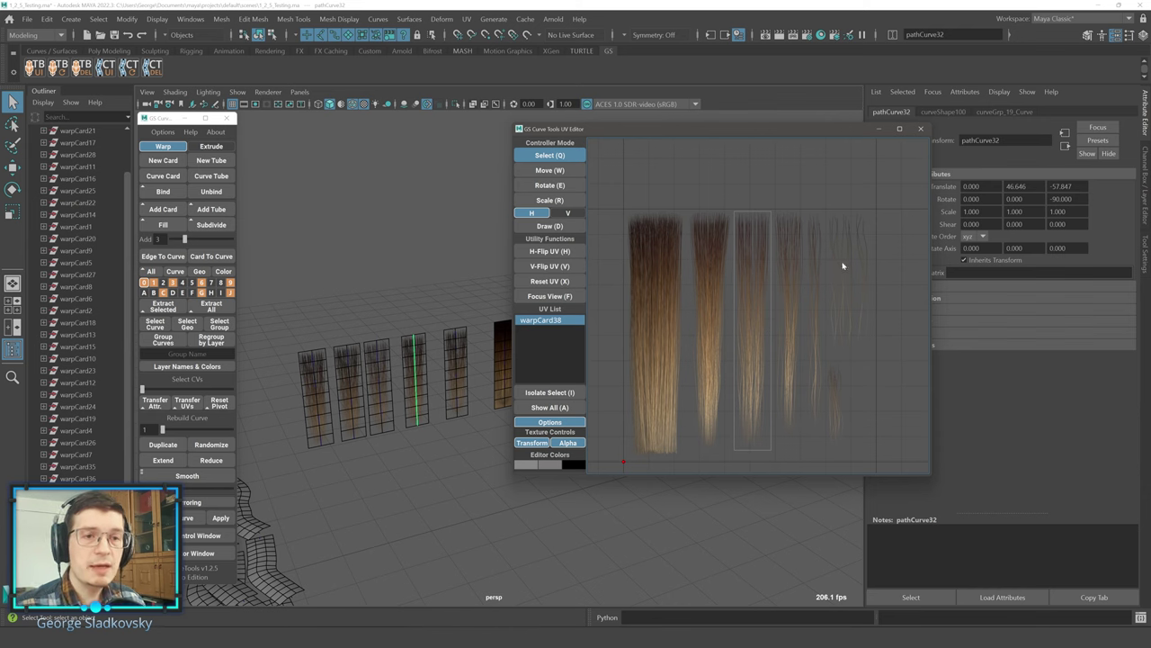
Move warpCard38's UV frame slightly off the third hair strand in the GS UV Editor.
{"action": "scroll", "coordinate": [822, 261], "scroll_direction": "up", "scroll_amount": 5}
{"action": "scroll", "coordinate": [758, 238], "scroll_direction": "down", "scroll_amount": 3}
{"action": "middle_click_drag", "start_coordinate": [758, 236], "coordinate": [810, 232]}
{"action": "key", "text": "w"}
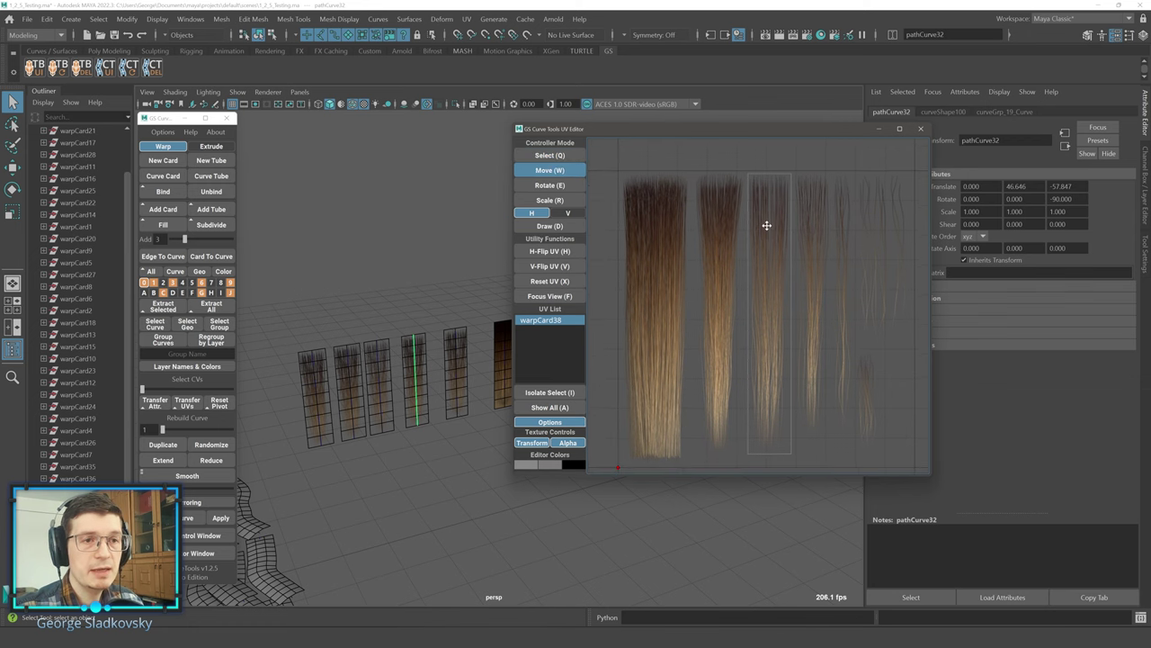
{"action": "left_click_drag", "start_coordinate": [765, 226], "coordinate": [752, 241]}
{"action": "scroll", "coordinate": [801, 247], "scroll_direction": "down", "scroll_amount": 1}
{"action": "middle_click_drag", "start_coordinate": [801, 247], "coordinate": [792, 263]}
Try rotating warpCard38's UV frame and undo the rotation.
{"action": "key", "text": "e"}
{"action": "left_click_drag", "start_coordinate": [813, 250], "coordinate": [833, 268]}
{"action": "key", "text": "ctrl+z"}
Move warpCard38's UV frame back so that it encloses the third hair strand.
{"action": "scroll", "coordinate": [827, 275], "scroll_direction": "down", "scroll_amount": 1}
{"action": "mouse_move", "coordinate": [833, 275]}
{"action": "middle_mouse_down"}
{"action": "mouse_move", "coordinate": [817, 266]}
{"action": "mouse_move", "coordinate": [866, 268]}
{"action": "mouse_move", "coordinate": [790, 299]}
{"action": "mouse_move", "coordinate": [821, 288]}
{"action": "middle_mouse_up"}
{"action": "scroll", "coordinate": [818, 266], "scroll_direction": "up", "scroll_amount": 3}
{"action": "scroll", "coordinate": [834, 275], "scroll_direction": "down", "scroll_amount": 2}
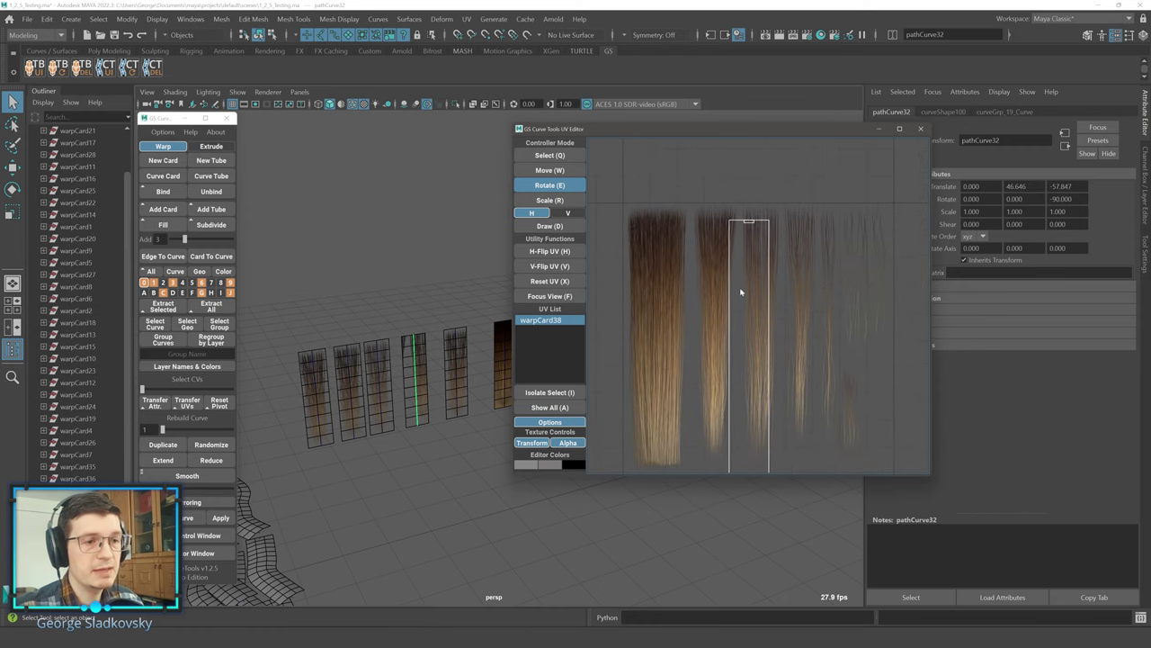
{"action": "key", "text": "w"}
{"action": "left_click_drag", "start_coordinate": [752, 357], "coordinate": [761, 341]}
{"action": "middle_click_drag", "start_coordinate": [761, 342], "coordinate": [758, 333]}
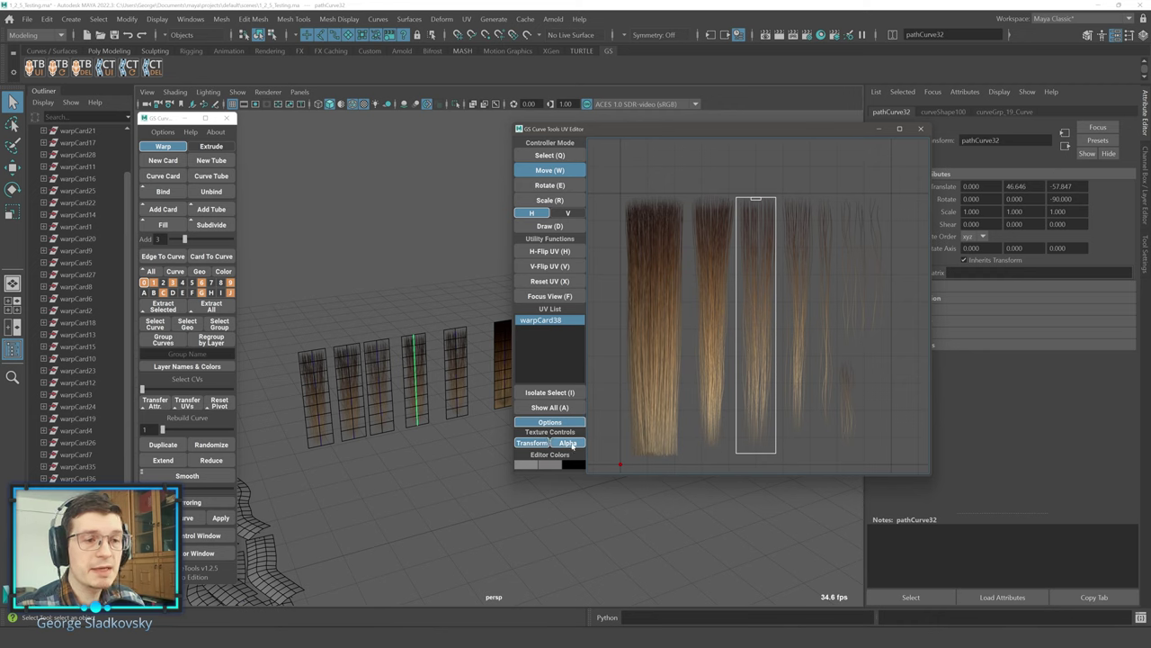
Select the dark hair card at the end of the row and examine its texture in the GS UV Editor.
{"action": "left_click", "coordinate": [570, 444]}
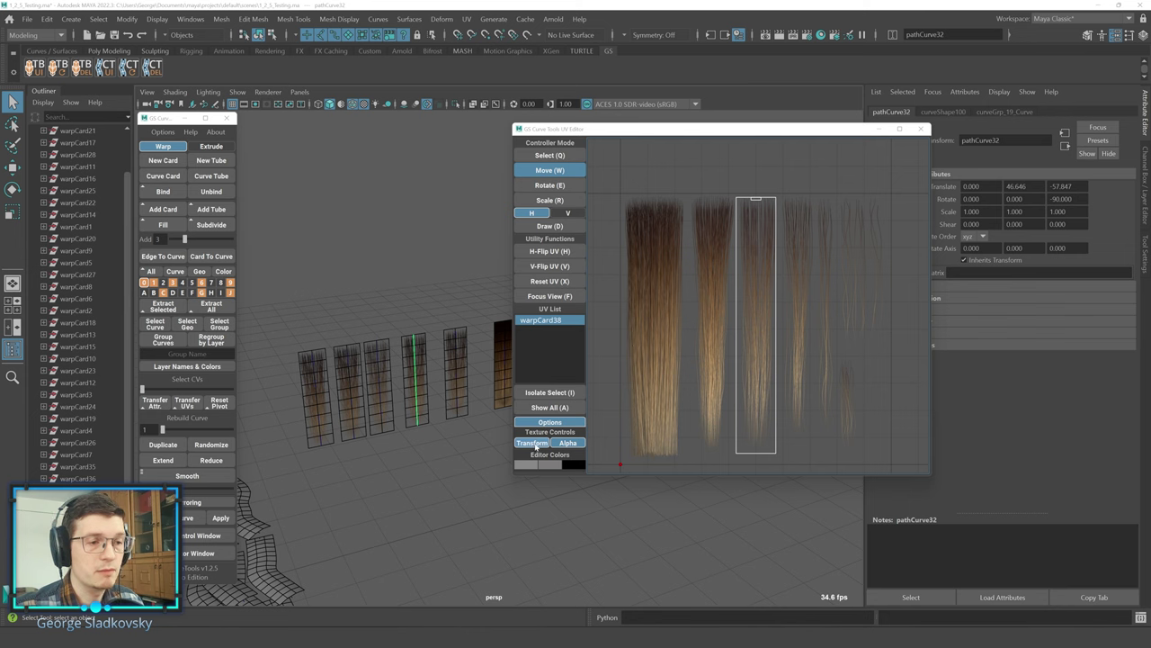
{"action": "middle_click_drag", "start_coordinate": [483, 270], "coordinate": [444, 271], "text": "alt"}
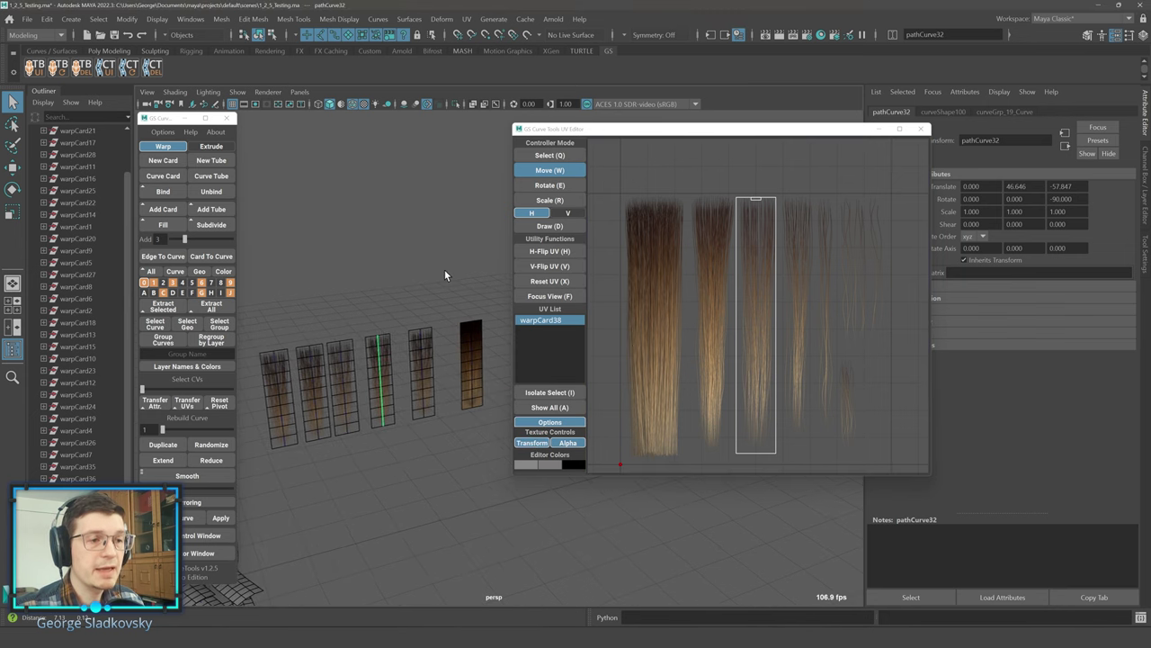
{"action": "left_click_drag", "start_coordinate": [444, 268], "coordinate": [480, 277], "text": "alt"}
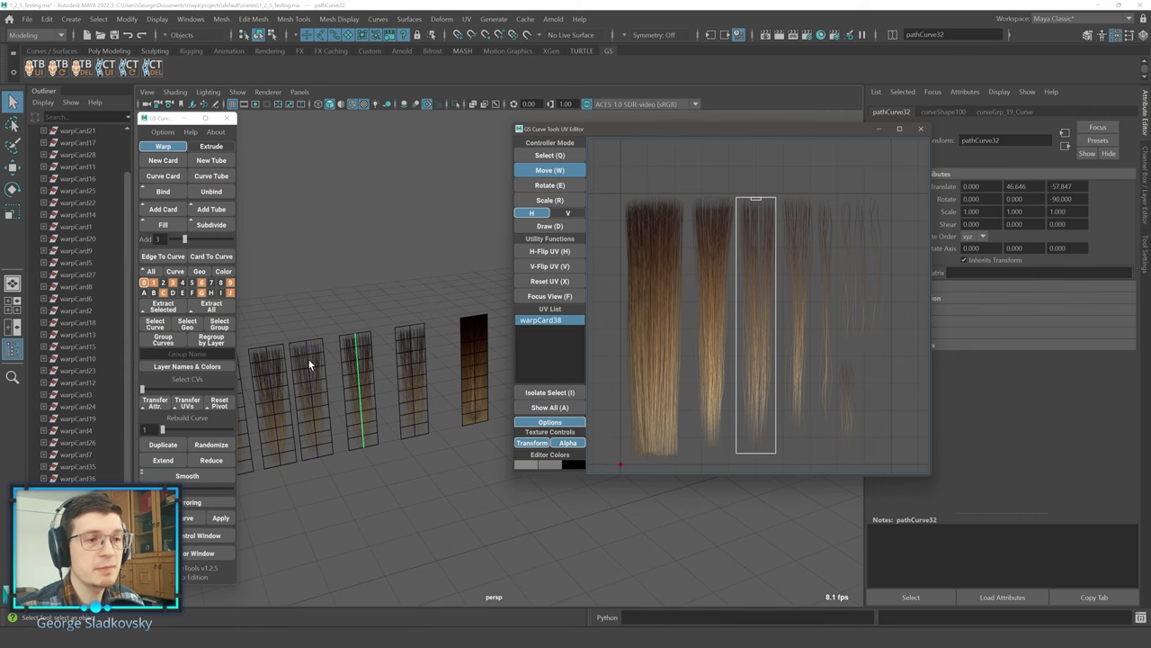
{"action": "scroll", "coordinate": [77, 304], "scroll_direction": "down", "scroll_amount": 1}
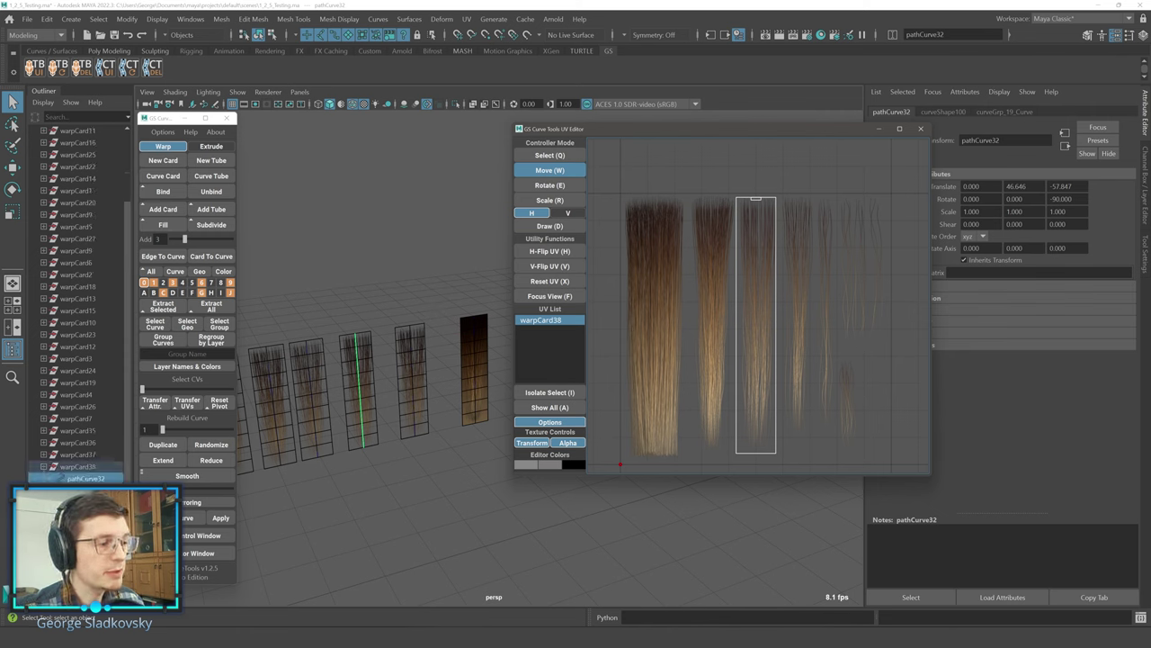
{"action": "left_click", "coordinate": [476, 383]}
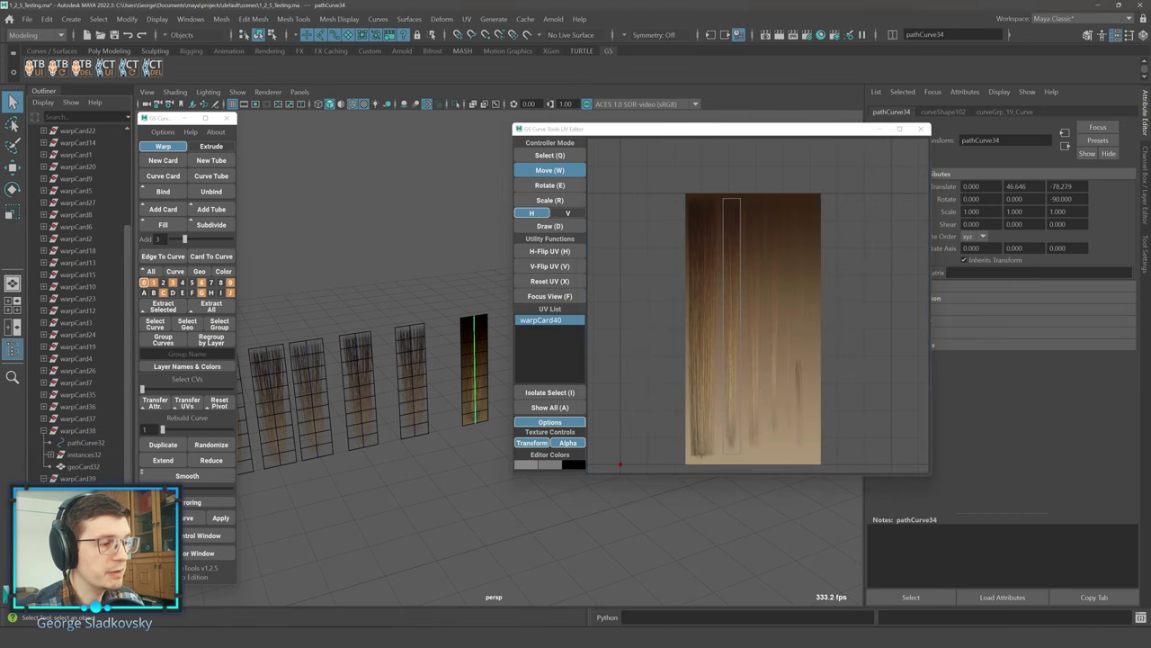
{"action": "left_click", "coordinate": [858, 308]}
{"action": "mouse_move", "coordinate": [823, 413]}
{"action": "middle_mouse_down"}
{"action": "mouse_move", "coordinate": [850, 356]}
{"action": "mouse_move", "coordinate": [807, 368]}
{"action": "mouse_move", "coordinate": [805, 388]}
{"action": "mouse_move", "coordinate": [806, 369]}
{"action": "mouse_move", "coordinate": [743, 374]}
{"action": "middle_mouse_up"}
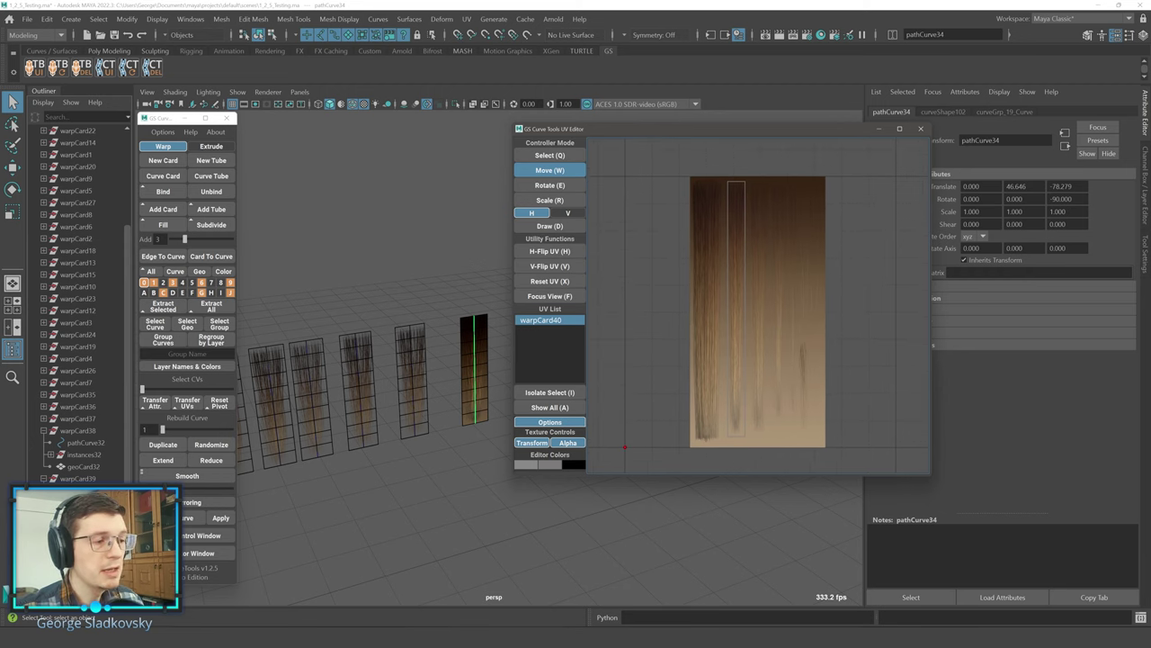
Select the dark card's geometry and open the attributes of the file texture feeding its material's colour.
{"action": "left_click", "coordinate": [481, 371]}
{"action": "left_click_drag", "start_coordinate": [781, 136], "coordinate": [733, 131]}
{"action": "left_click", "coordinate": [1128, 112]}
{"action": "left_click", "coordinate": [1124, 242]}
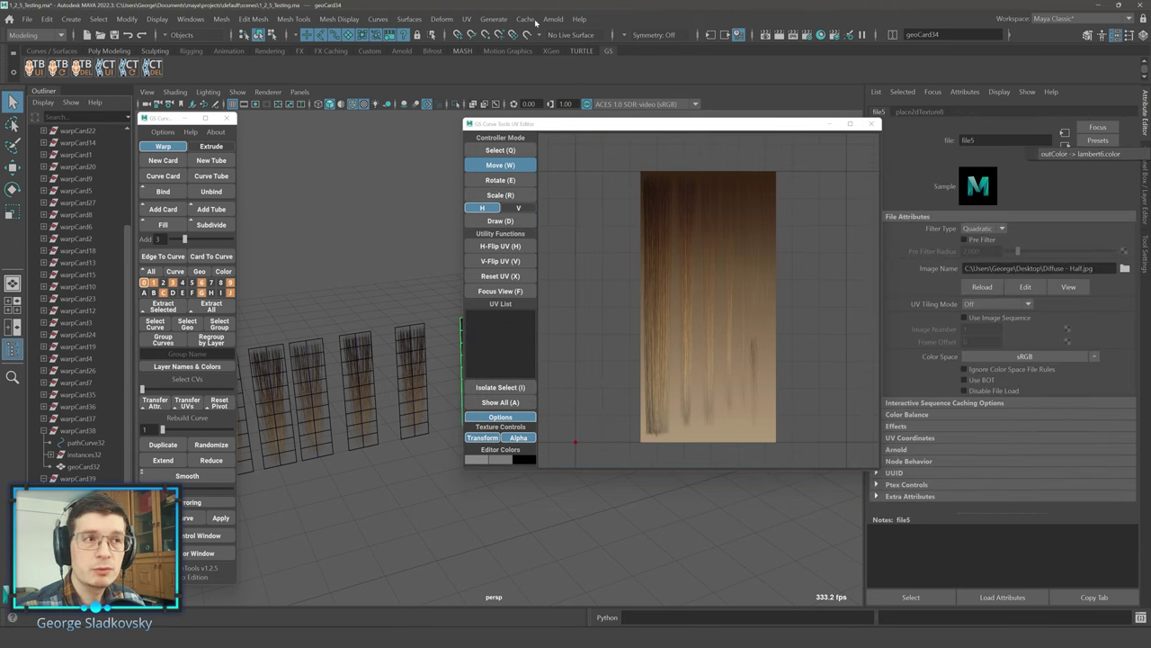
Open the Hypershade and bring the dark card's shading network nodes into focus.
{"action": "left_click", "coordinate": [819, 35]}
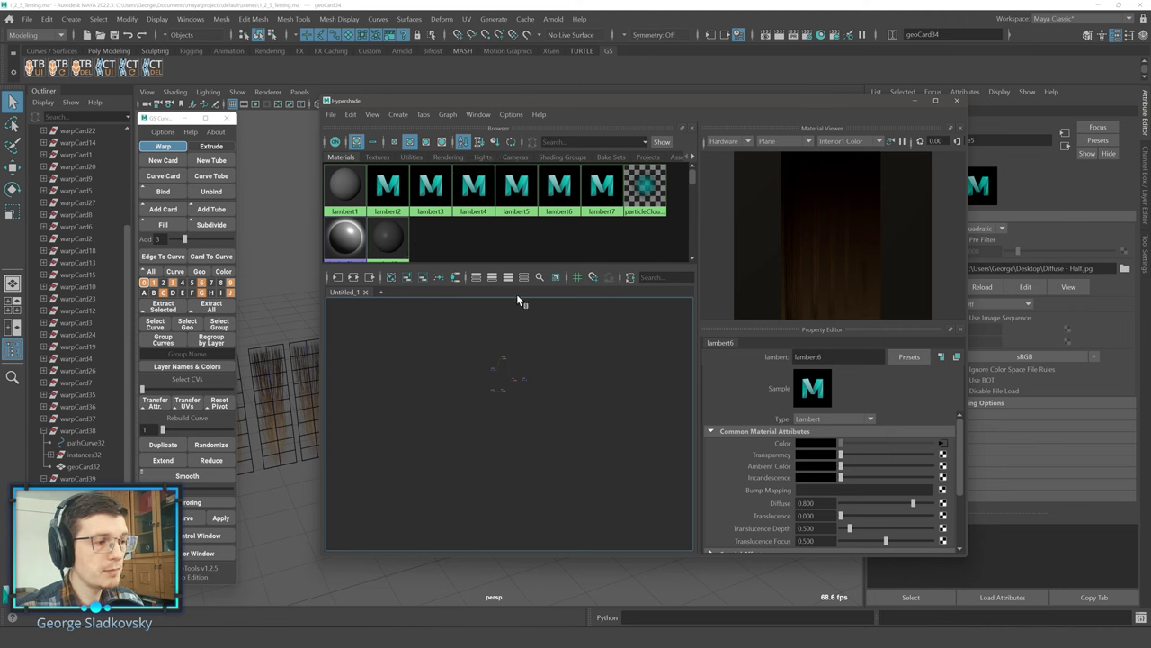
{"action": "left_click_drag", "start_coordinate": [479, 332], "coordinate": [553, 391]}
{"action": "key", "text": "f"}
{"action": "left_click", "coordinate": [564, 343]}
{"action": "left_click_drag", "start_coordinate": [475, 313], "coordinate": [481, 434]}
{"action": "left_click", "coordinate": [561, 368]}
{"action": "left_click_drag", "start_coordinate": [386, 358], "coordinate": [621, 476]}
Place the Diffuse - Half.jpg file node between place2dTexture8 and lambert6 in the graph.
{"action": "scroll", "coordinate": [566, 474], "scroll_direction": "up", "scroll_amount": 3}
{"action": "middle_click_drag", "start_coordinate": [513, 461], "coordinate": [623, 467], "text": "alt"}
{"action": "left_click", "coordinate": [588, 468]}
{"action": "scroll", "coordinate": [575, 463], "scroll_direction": "down", "scroll_amount": 2}
{"action": "left_click", "coordinate": [526, 452]}
{"action": "left_click_drag", "start_coordinate": [527, 449], "coordinate": [530, 408]}
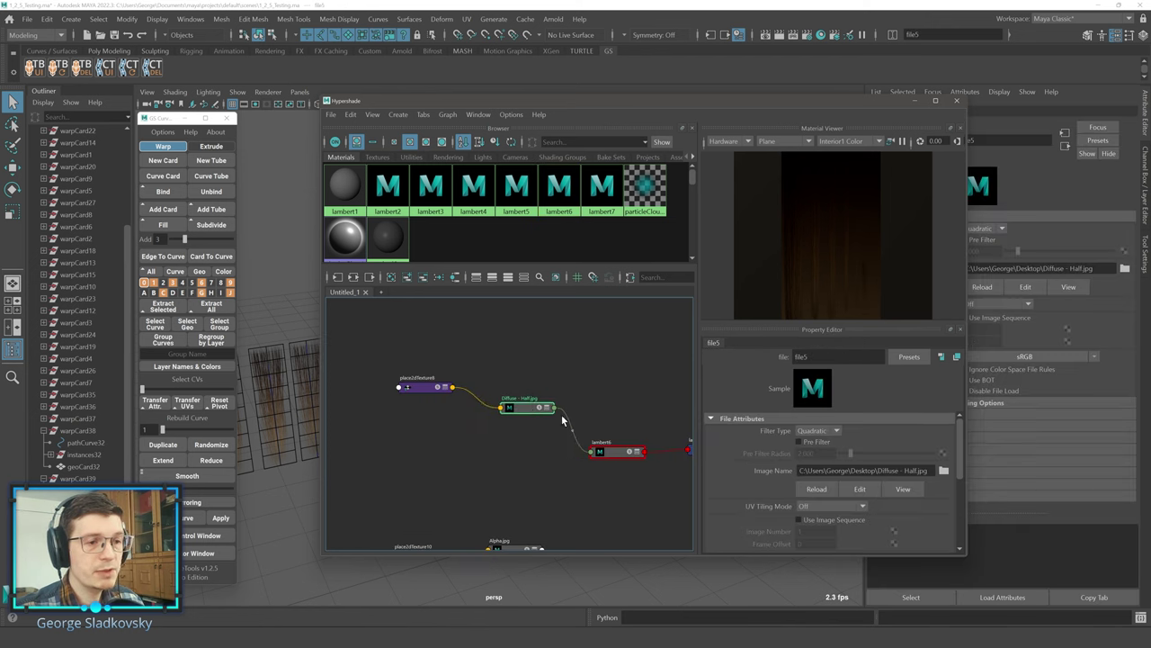
Show lambert6's connected attributes next to the compact Diffuse - Half.jpg node to expose the colour connection.
{"action": "left_click", "coordinate": [618, 448]}
{"action": "key", "text": "2"}
{"action": "left_click_drag", "start_coordinate": [618, 448], "coordinate": [621, 377]}
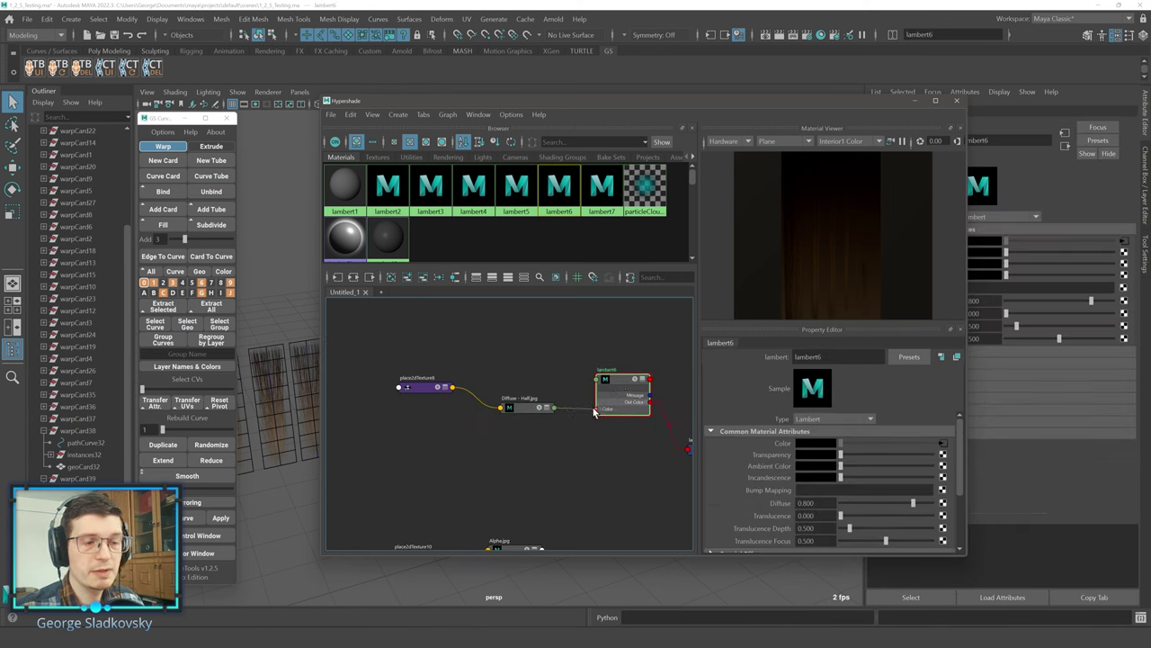
{"action": "left_click_drag", "start_coordinate": [519, 407], "coordinate": [522, 390]}
{"action": "key", "text": "2"}
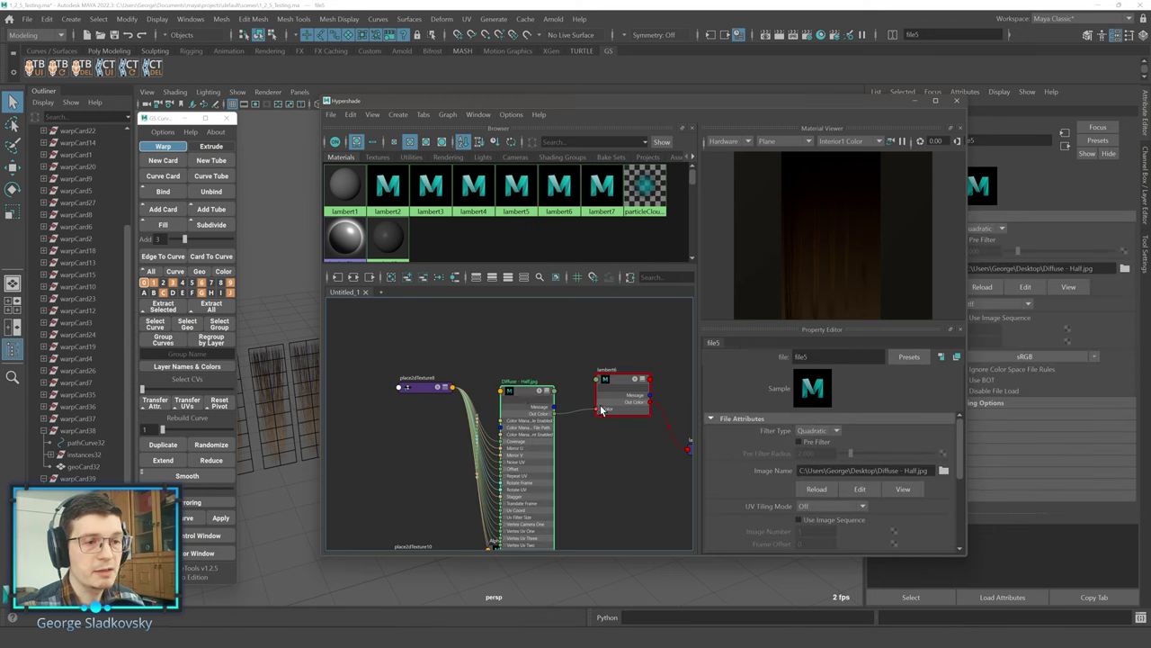
{"action": "key", "text": "1"}
{"action": "left_click_drag", "start_coordinate": [535, 386], "coordinate": [530, 397]}
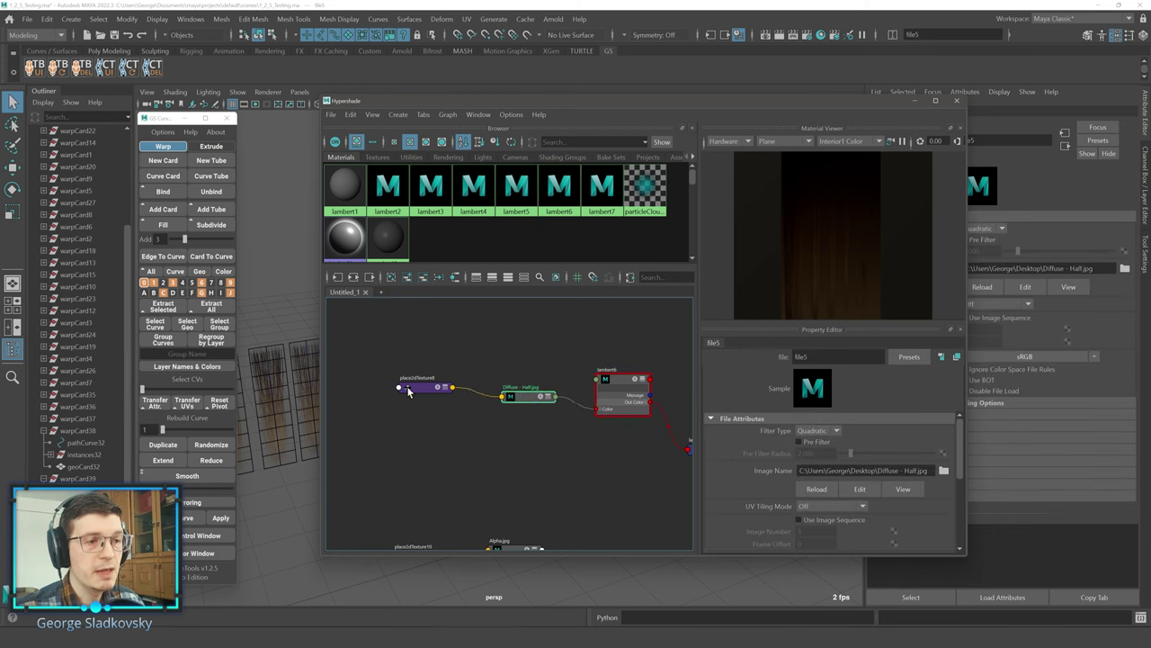
Inspect the Diffuse - Half.jpg node and display the 2D placement attributes of place2dTexture8.
{"action": "left_click_drag", "start_coordinate": [410, 387], "coordinate": [420, 384]}
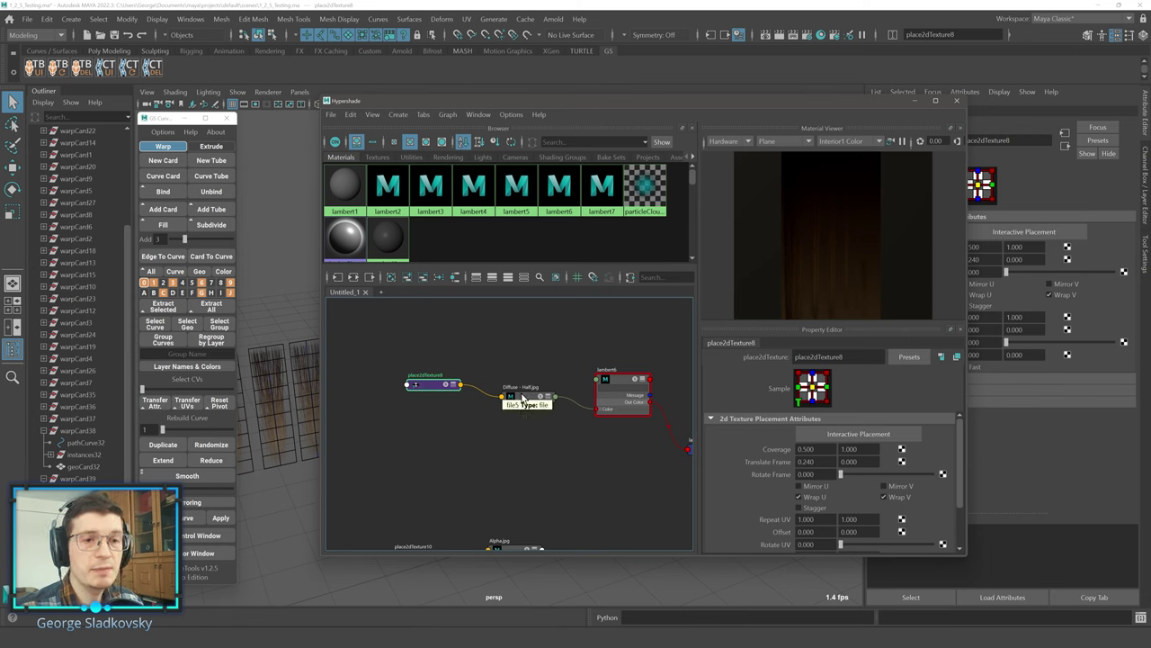
{"action": "mouse_move", "coordinate": [522, 397]}
{"action": "left_mouse_down"}
{"action": "mouse_move", "coordinate": [538, 390]}
{"action": "mouse_move", "coordinate": [511, 383]}
{"action": "mouse_move", "coordinate": [518, 397]}
{"action": "left_mouse_up"}
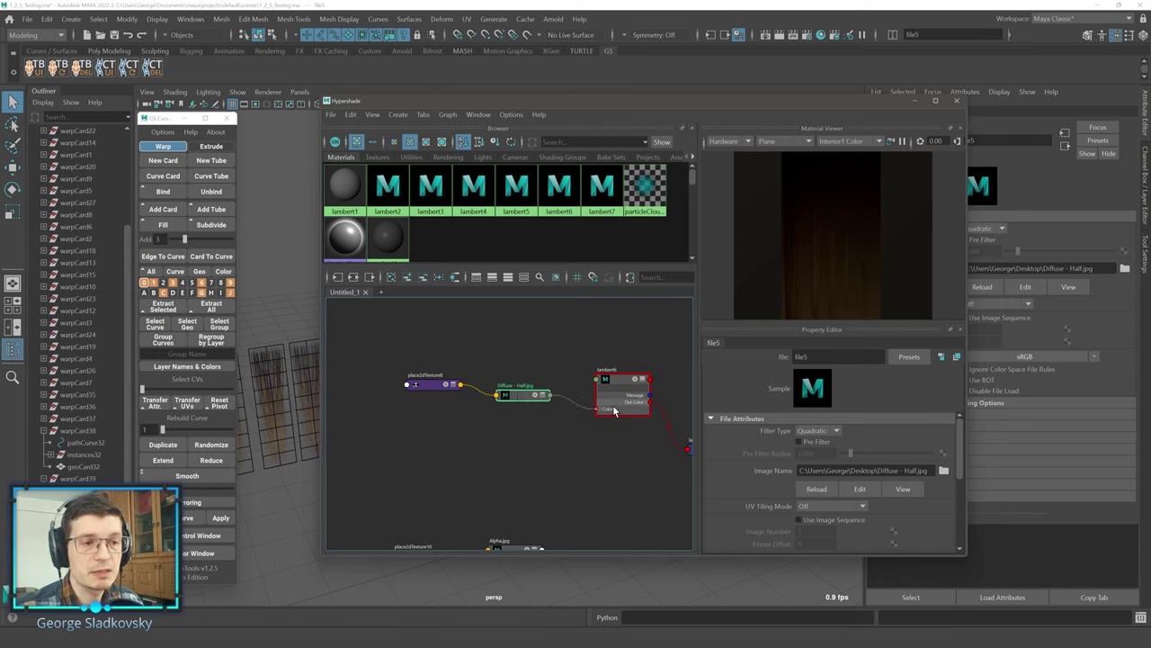
{"action": "left_click", "coordinate": [421, 385]}
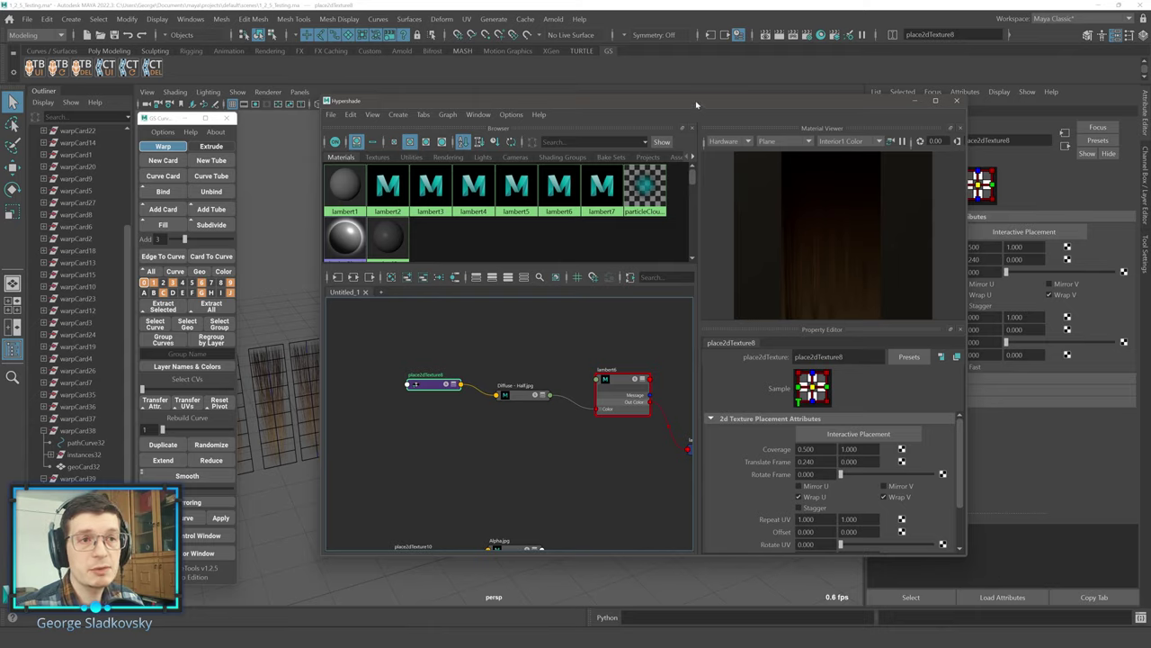
Arrange the GS UV Editor and the Hypershade side by side with the texture nodes and placement attributes in view.
{"action": "left_click_drag", "start_coordinate": [696, 104], "coordinate": [952, 101]}
{"action": "left_click_drag", "start_coordinate": [552, 122], "coordinate": [213, 120]}
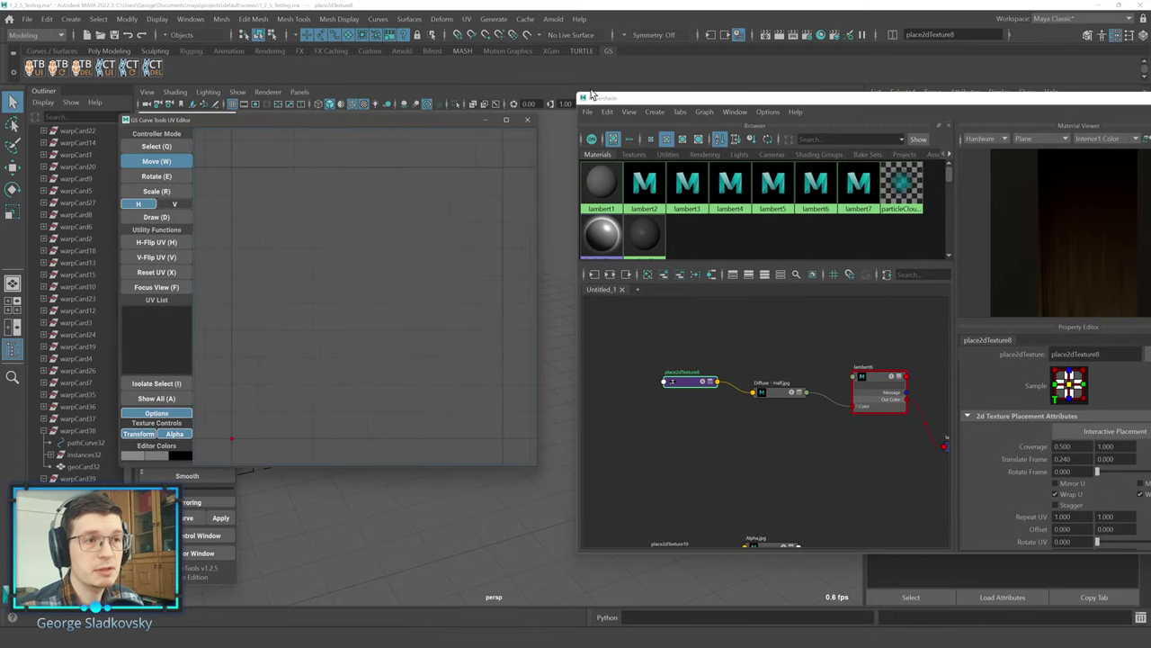
{"action": "left_click_drag", "start_coordinate": [704, 100], "coordinate": [669, 91]}
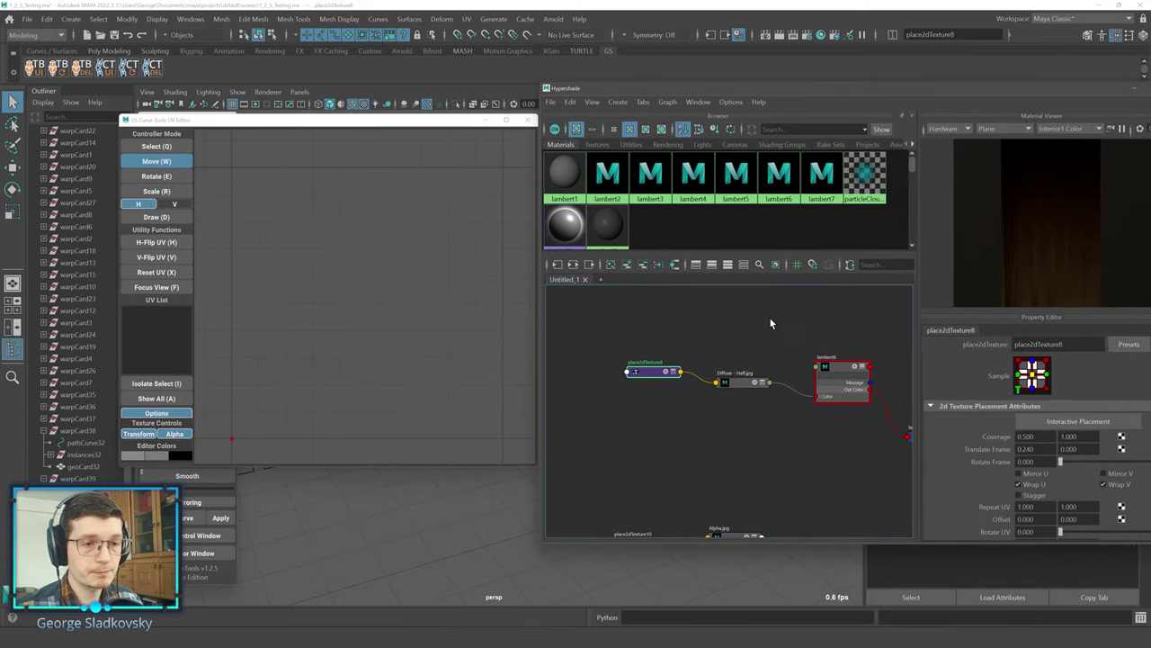
{"action": "middle_click_drag", "start_coordinate": [770, 318], "coordinate": [815, 313], "text": "alt"}
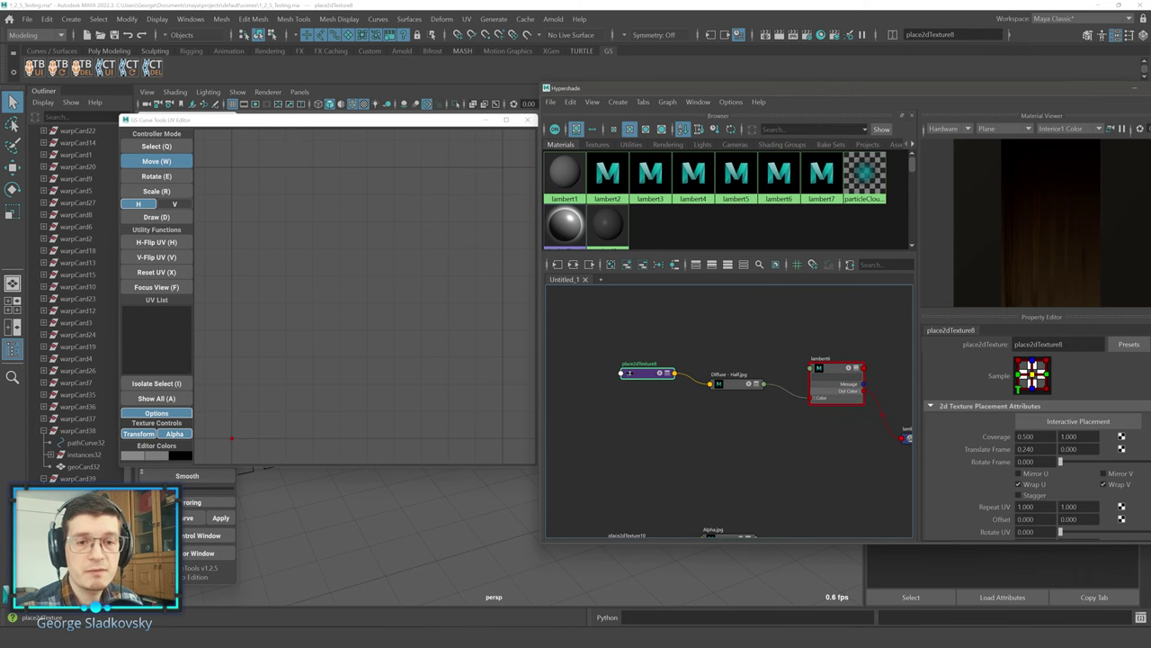
Open Maya's UV Editor and restore the geoCard34 selection to display its UVs over the texture.
{"action": "left_click", "coordinate": [466, 19]}
{"action": "left_click", "coordinate": [477, 44]}
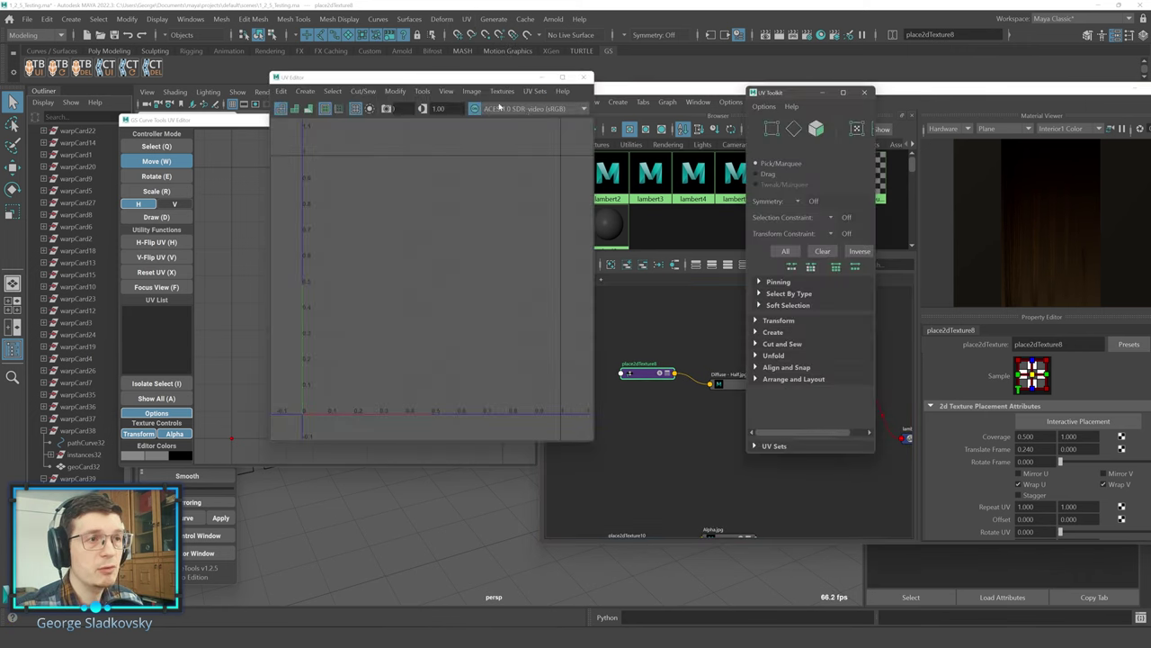
{"action": "left_click", "coordinate": [473, 324]}
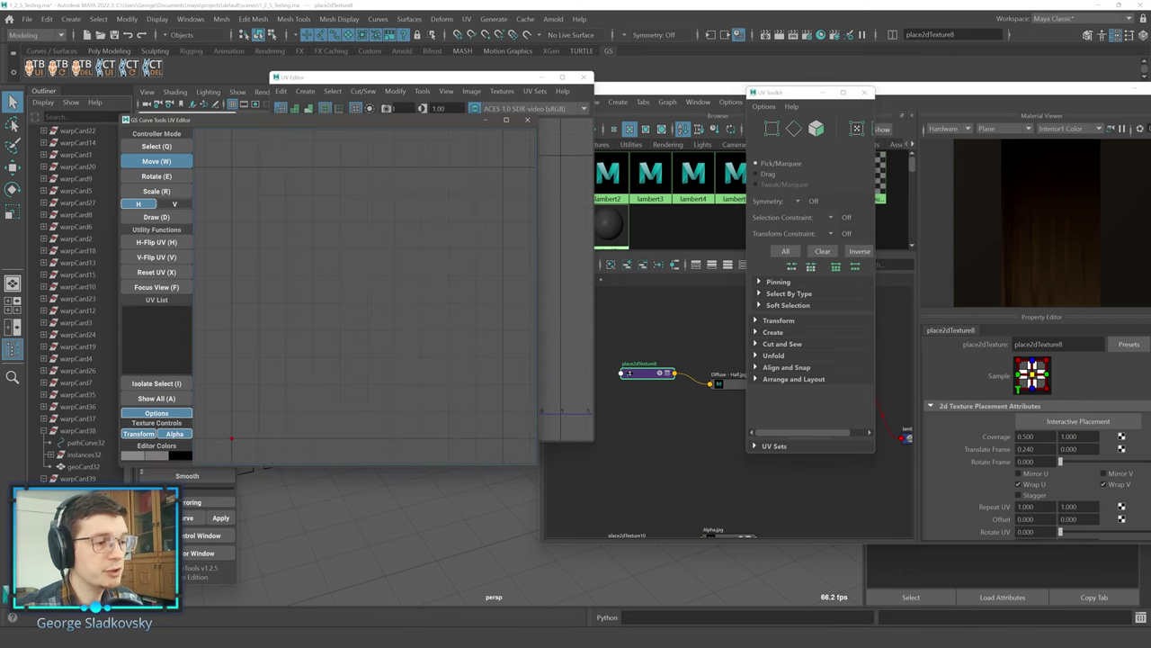
{"action": "key", "text": "ctrl+z"}
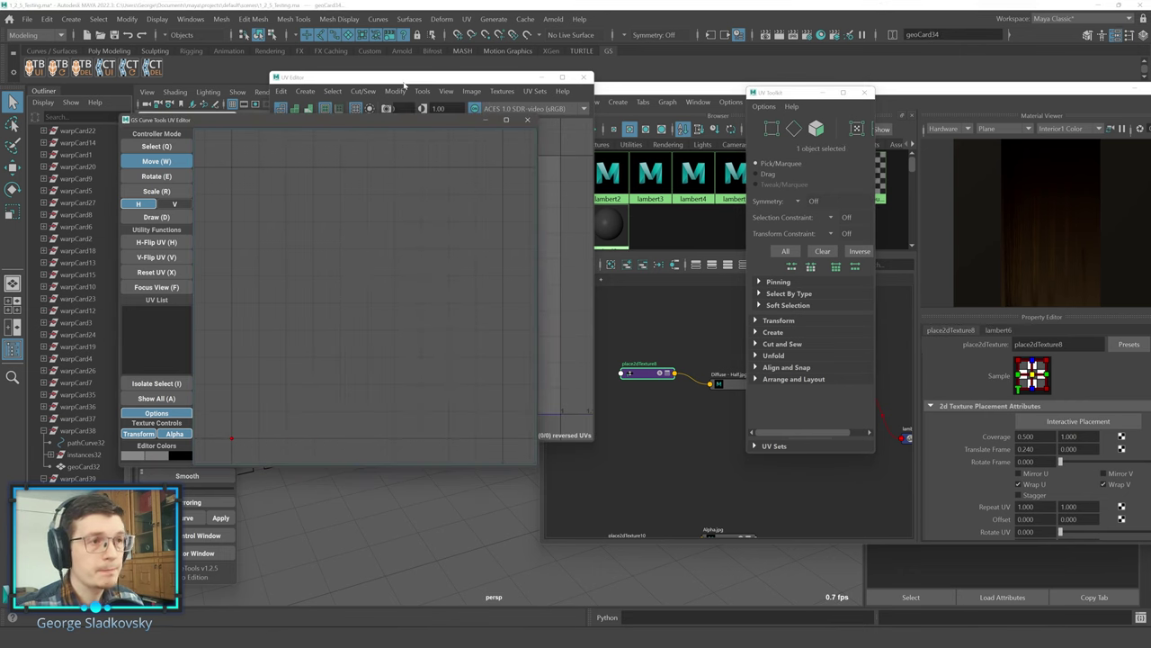
{"action": "left_click", "coordinate": [544, 336]}
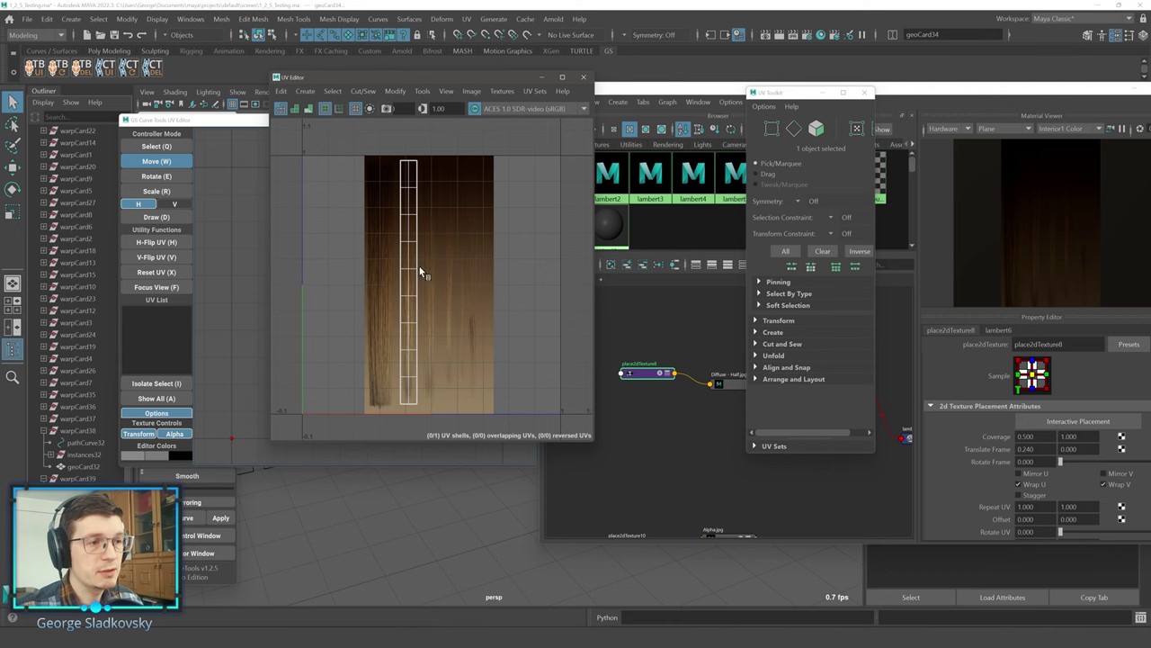
Try other coverage and frame translation values on place2dTexture8, such as a 0.610 coverage, and undo the changes.
{"action": "left_click_drag", "start_coordinate": [1025, 436], "coordinate": [1085, 436], "text": "ctrl"}
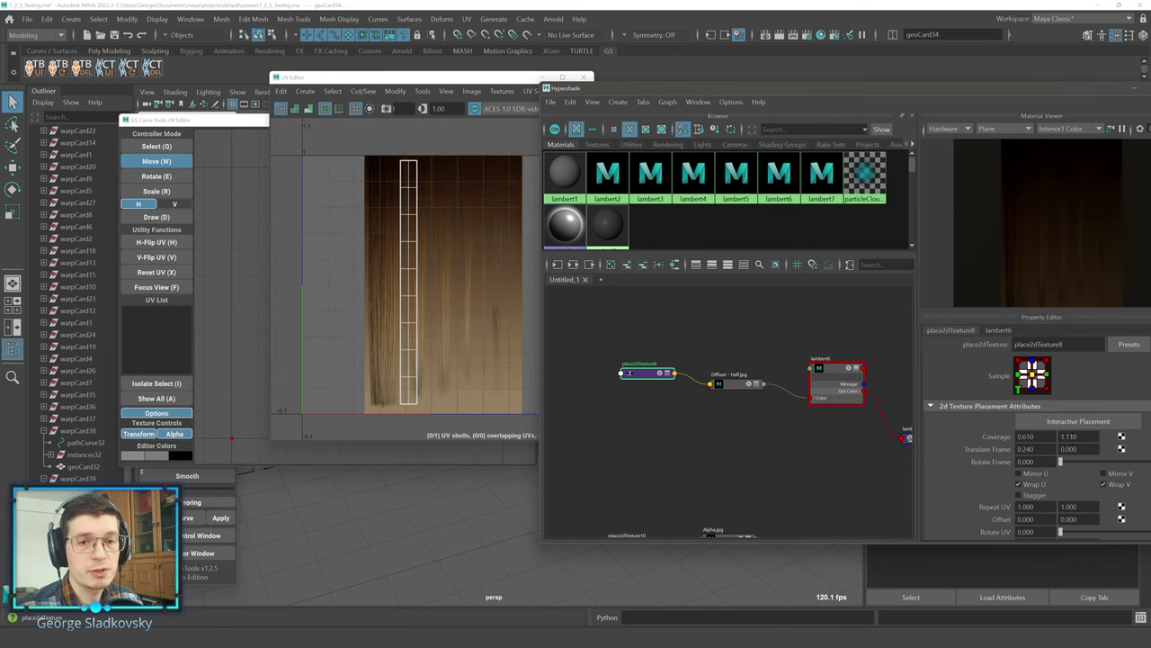
{"action": "type", "text": "0.62"}
{"action": "key", "text": "Return"}
{"action": "key", "text": "ctrl+z"}
{"action": "key", "text": "ctrl+z"}
{"action": "key", "text": "ctrl+z"}
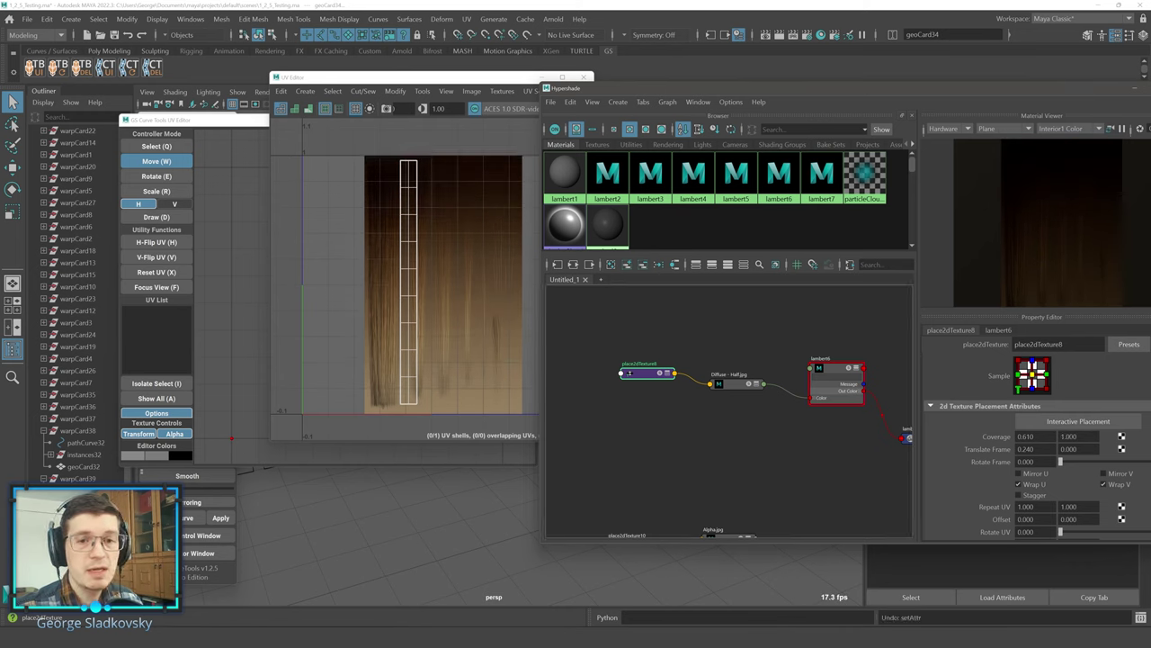
{"action": "key", "text": "ctrl+z"}
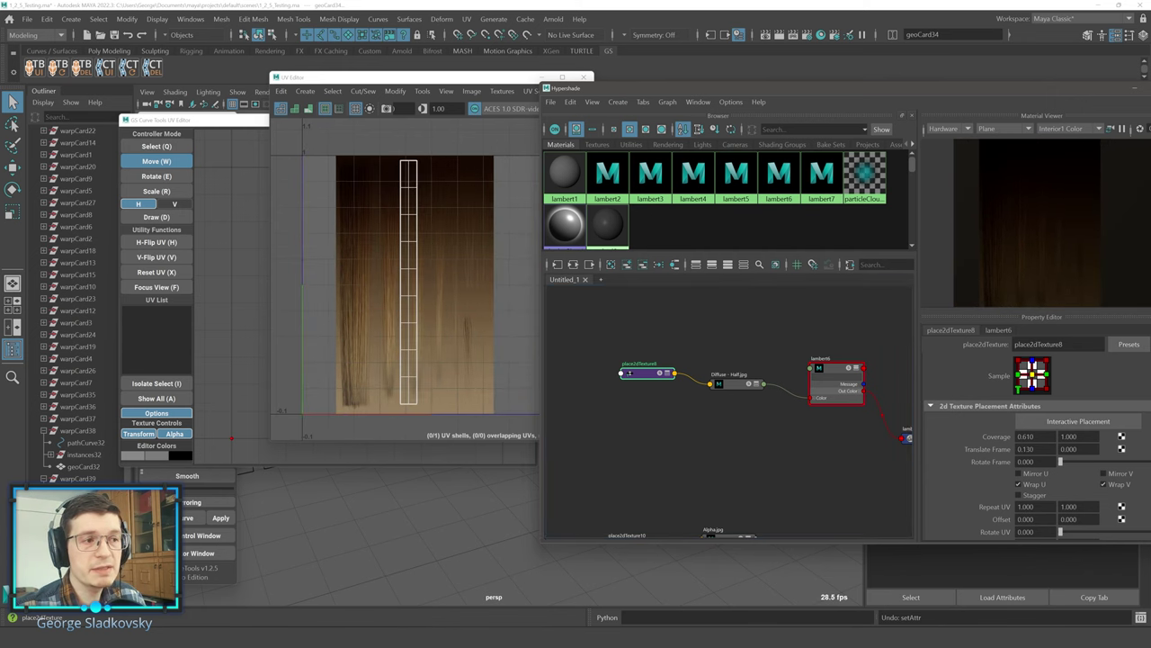
{"action": "key", "text": "ctrl+z"}
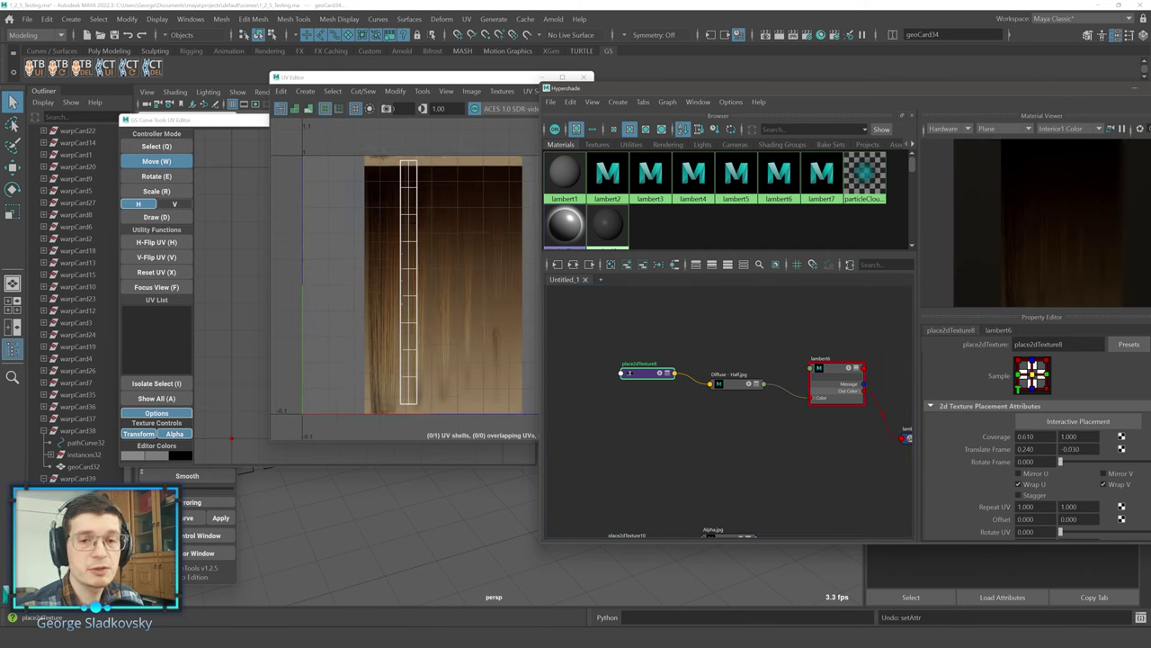
{"action": "key", "text": "ctrl+z"}
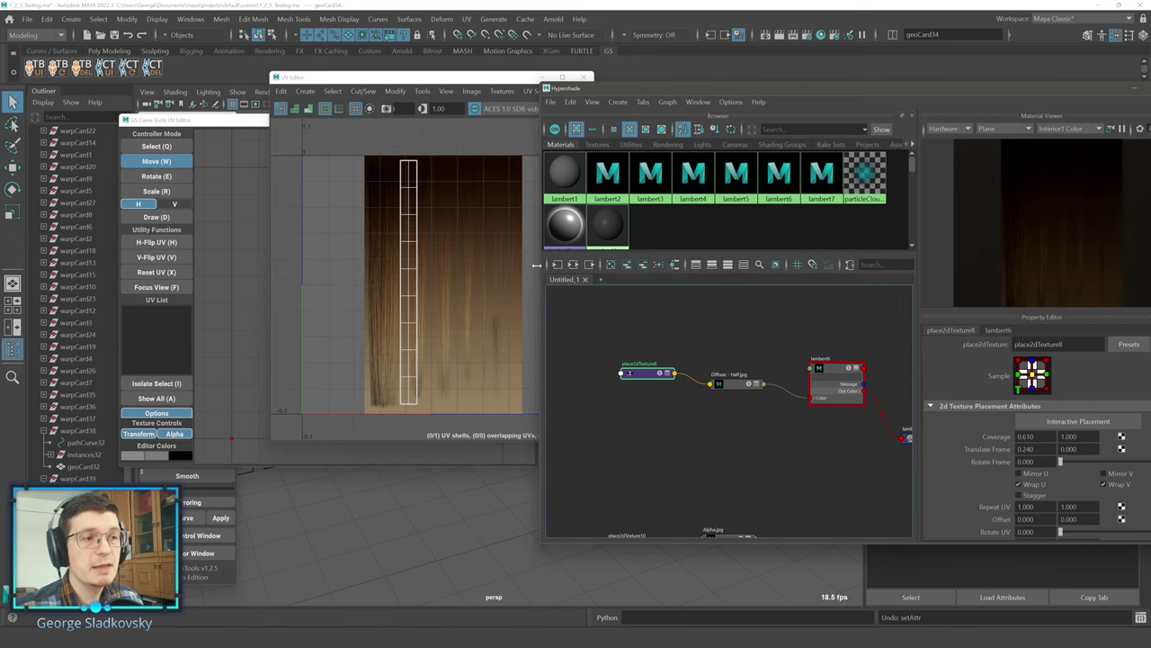
{"action": "key", "text": "ctrl+z"}
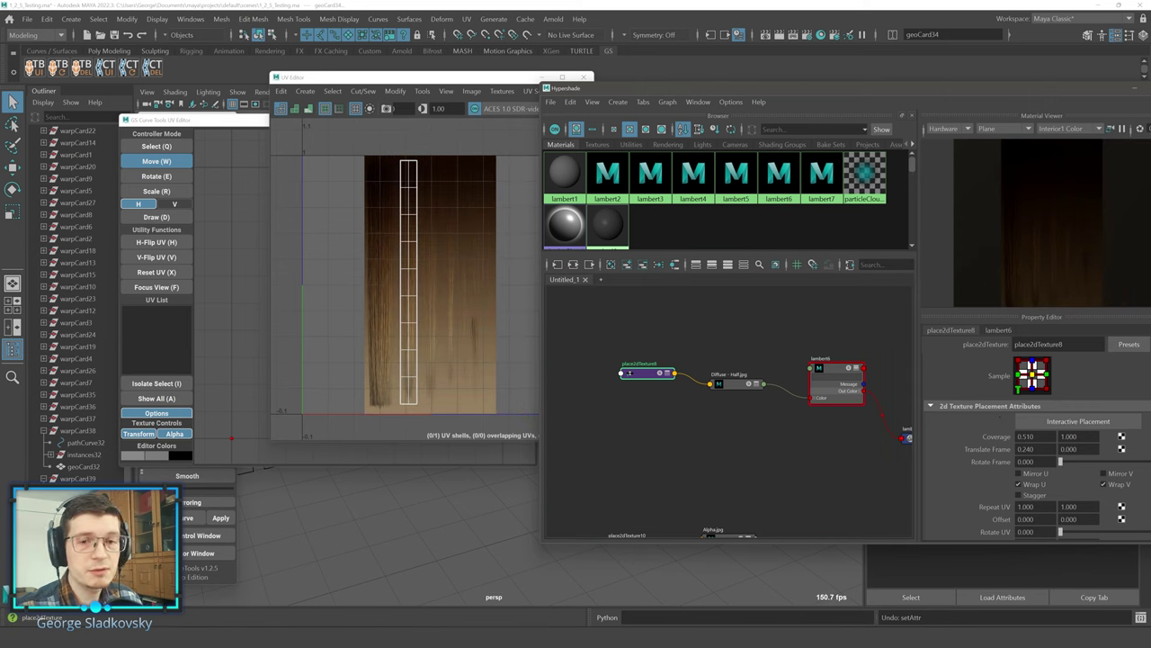
Shift warpCard40's UV frame horizontally towards the thinner strands in the GS UV Editor.
{"action": "left_click", "coordinate": [256, 184]}
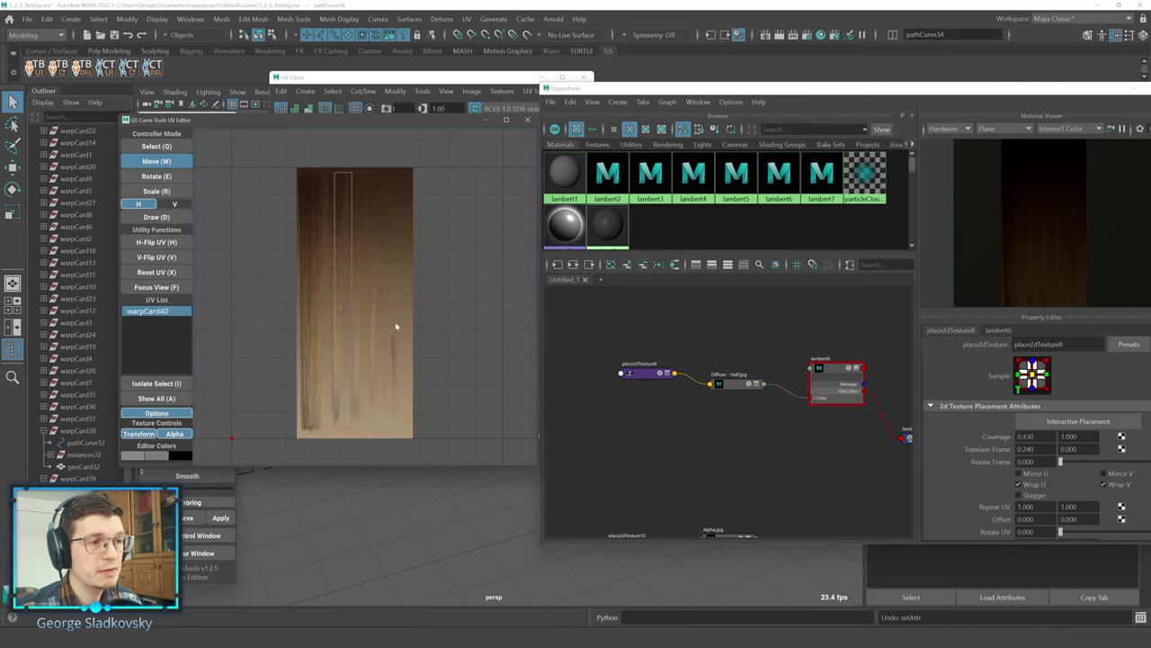
{"action": "left_click", "coordinate": [342, 258]}
{"action": "left_click_drag", "start_coordinate": [343, 225], "coordinate": [370, 226]}
Set place2dTexture8's horizontal coverage to 0.270 and turn off texture transform in the GS UV Editor.
{"action": "left_click_drag", "start_coordinate": [1026, 436], "coordinate": [1012, 436], "text": "ctrl"}
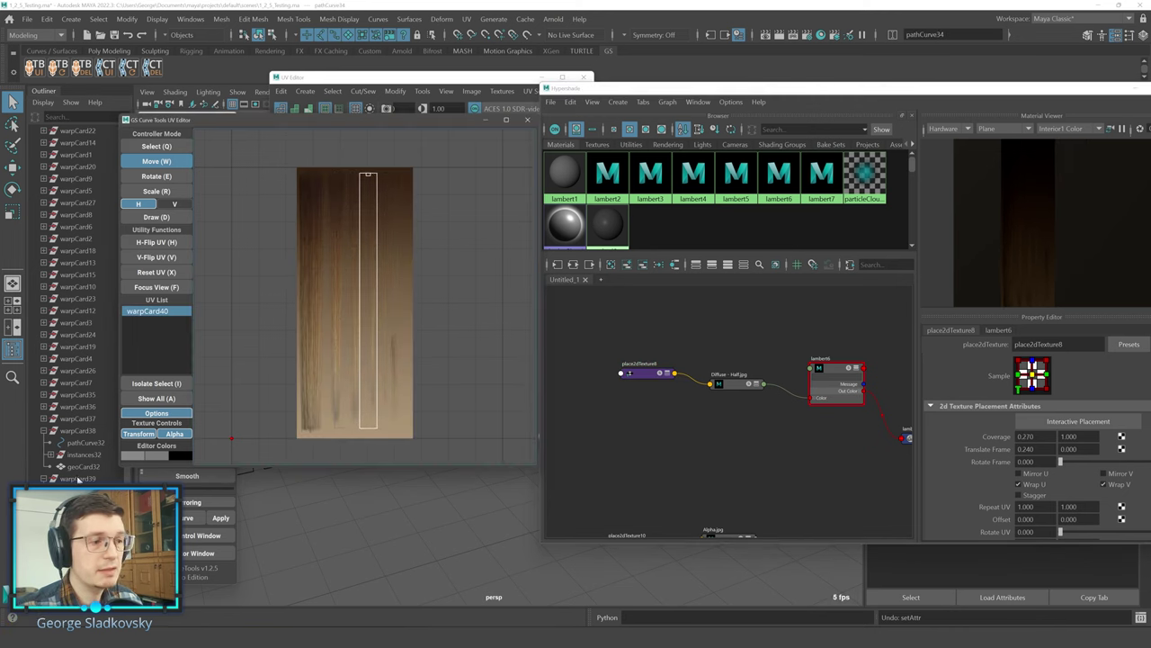
{"action": "left_click", "coordinate": [439, 264]}
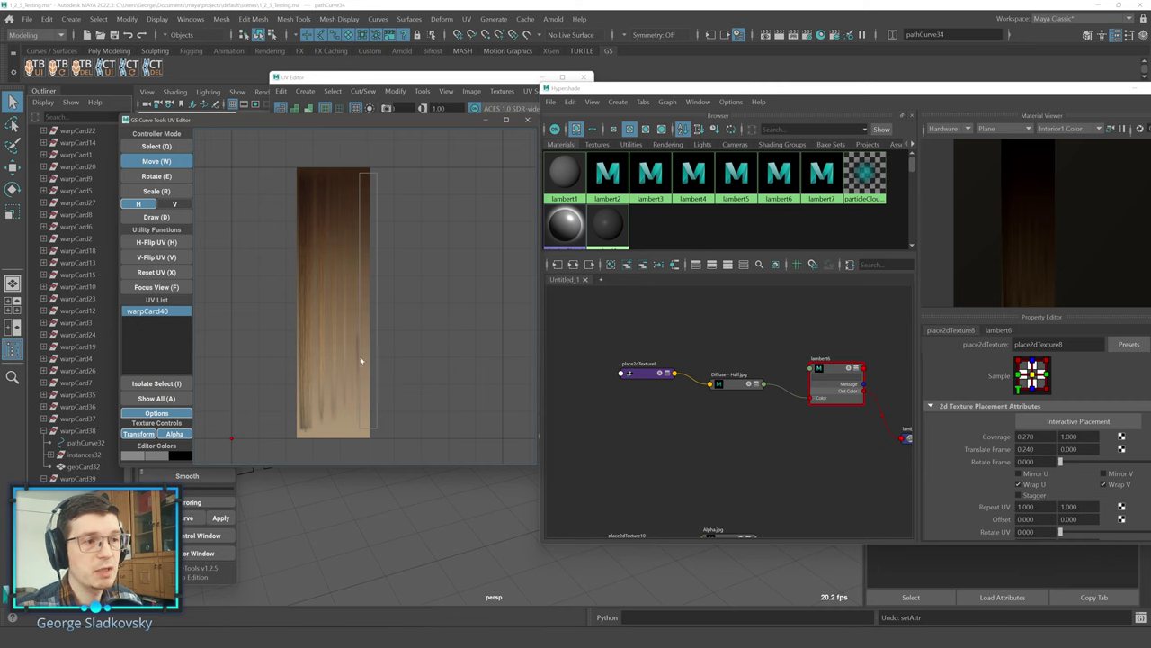
{"action": "left_click", "coordinate": [138, 434]}
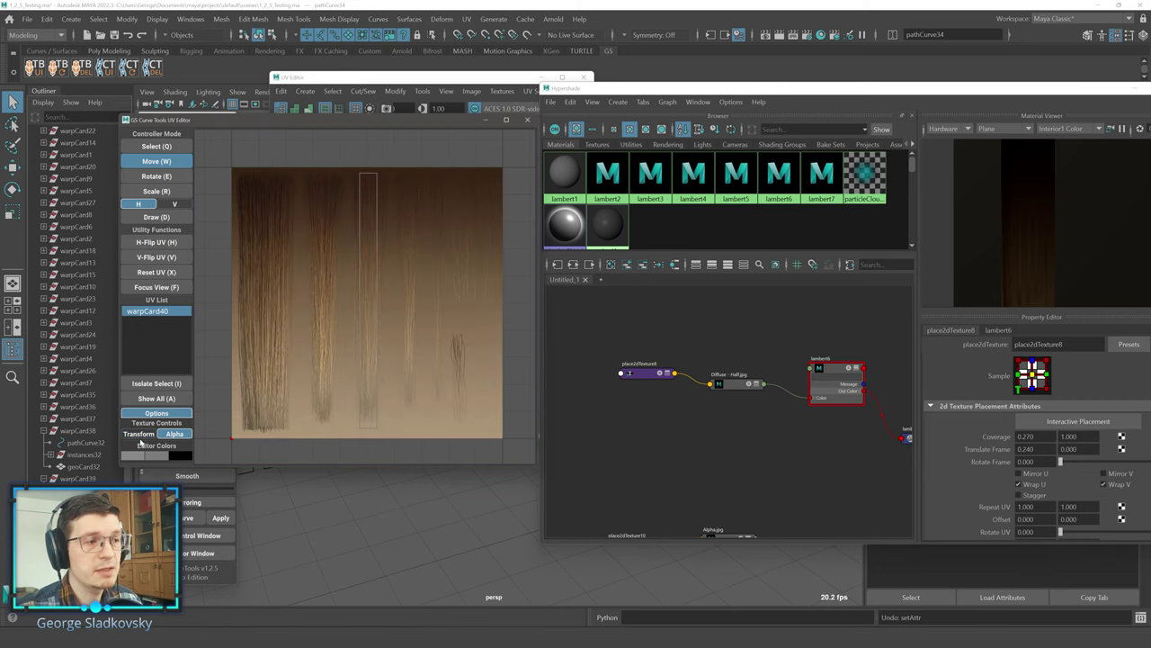
Examine place2dTexture8's coverage, frame translation, repeat and offset attributes alongside warpCard40 in the GS UV Editor.
{"action": "left_click", "coordinate": [139, 435]}
{"action": "left_click", "coordinate": [140, 436]}
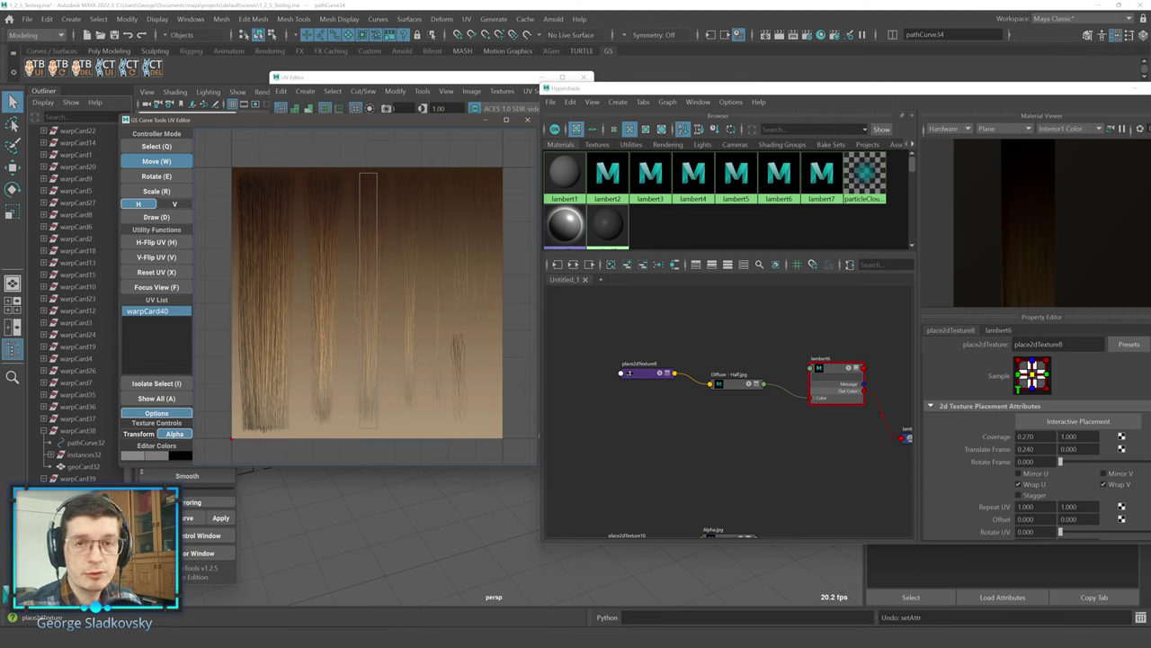
{"action": "scroll", "coordinate": [1006, 493], "scroll_direction": "down", "scroll_amount": 2}
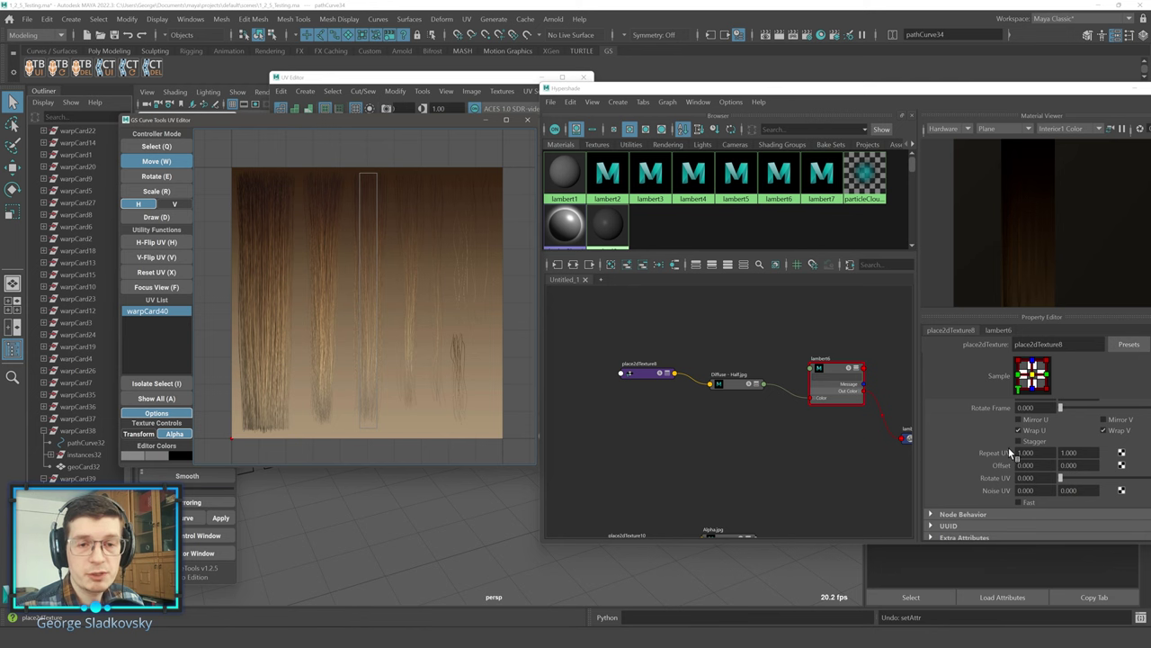
{"action": "left_click_drag", "start_coordinate": [918, 91], "coordinate": [765, 78]}
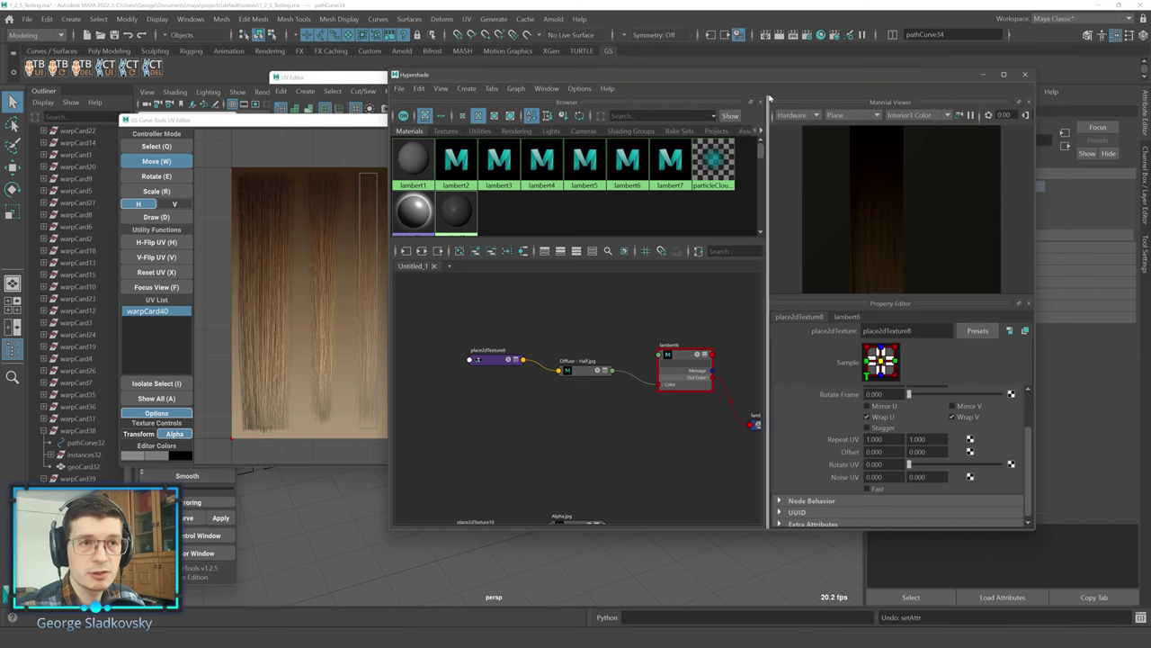
{"action": "left_click_drag", "start_coordinate": [783, 81], "coordinate": [872, 88]}
{"action": "scroll", "coordinate": [989, 418], "scroll_direction": "up", "scroll_amount": 2}
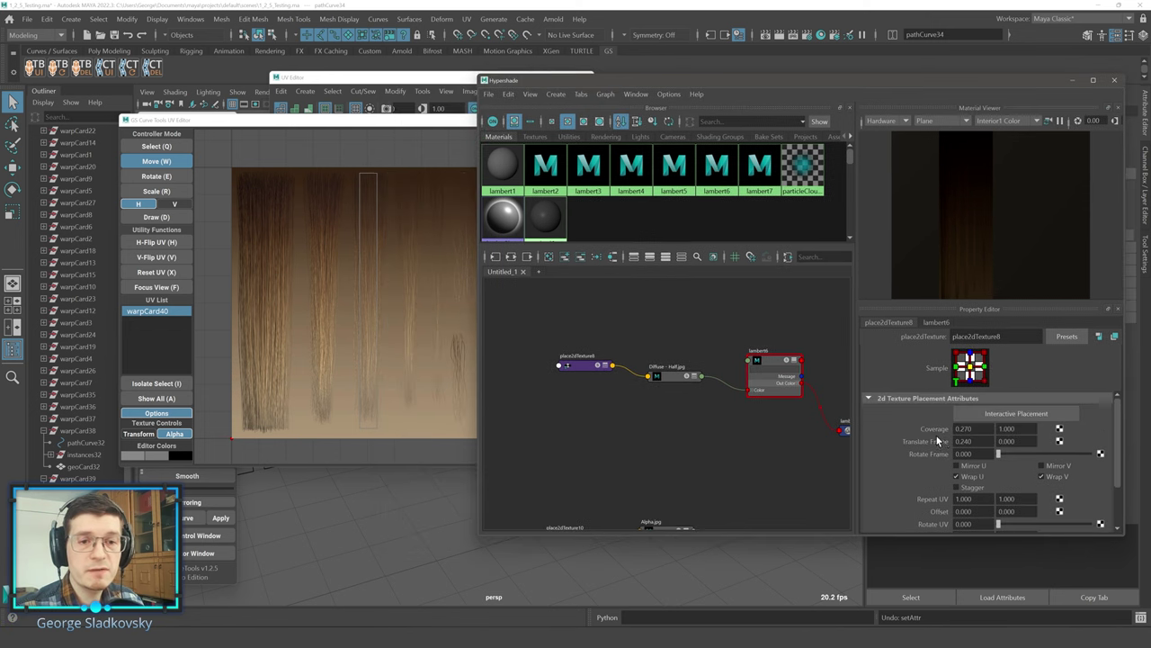
{"action": "left_click", "coordinate": [430, 319]}
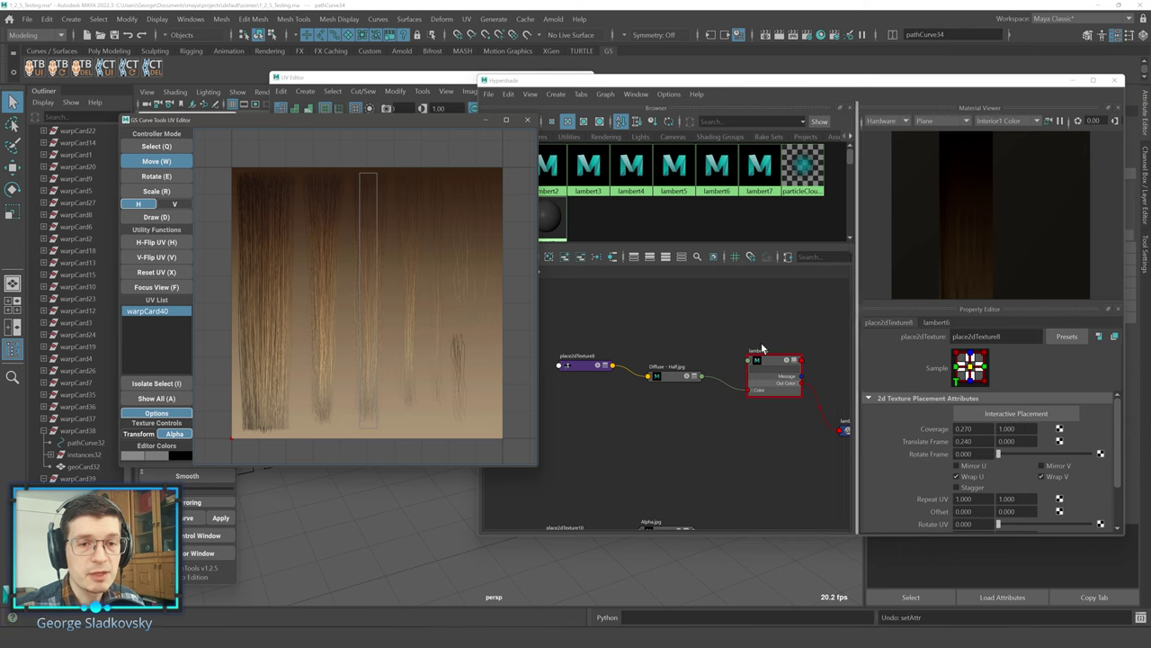
Set place2dTexture8's horizontal coverage to 1 and horizontal frame translation to 0, and toggle texture transform in the GS UV Editor.
{"action": "left_click_drag", "start_coordinate": [974, 428], "coordinate": [953, 441]}
{"action": "type", "text": "1."}
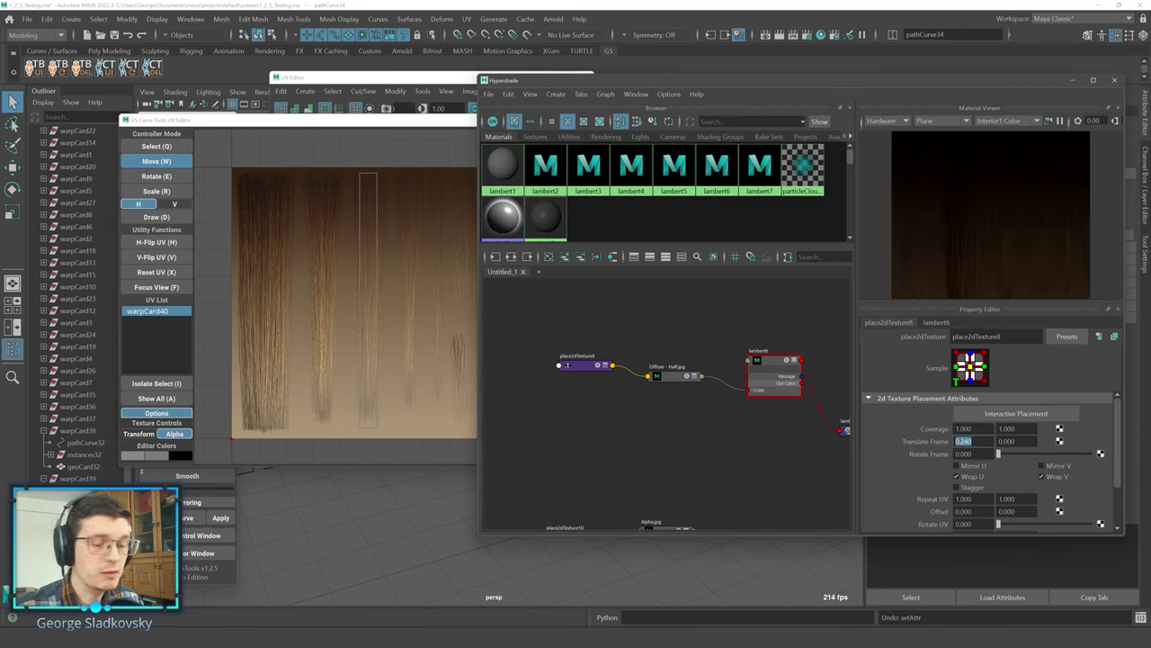
{"action": "type", "text": "0"}
{"action": "key", "text": "Return"}
{"action": "left_click", "coordinate": [203, 396]}
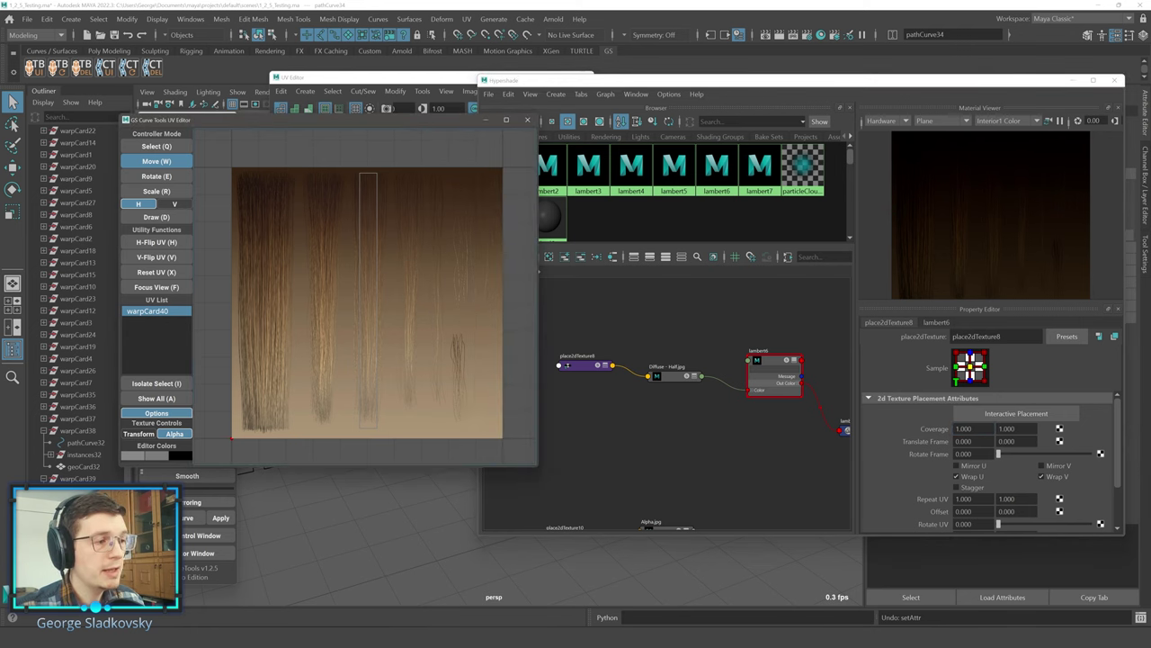
{"action": "left_click", "coordinate": [149, 434]}
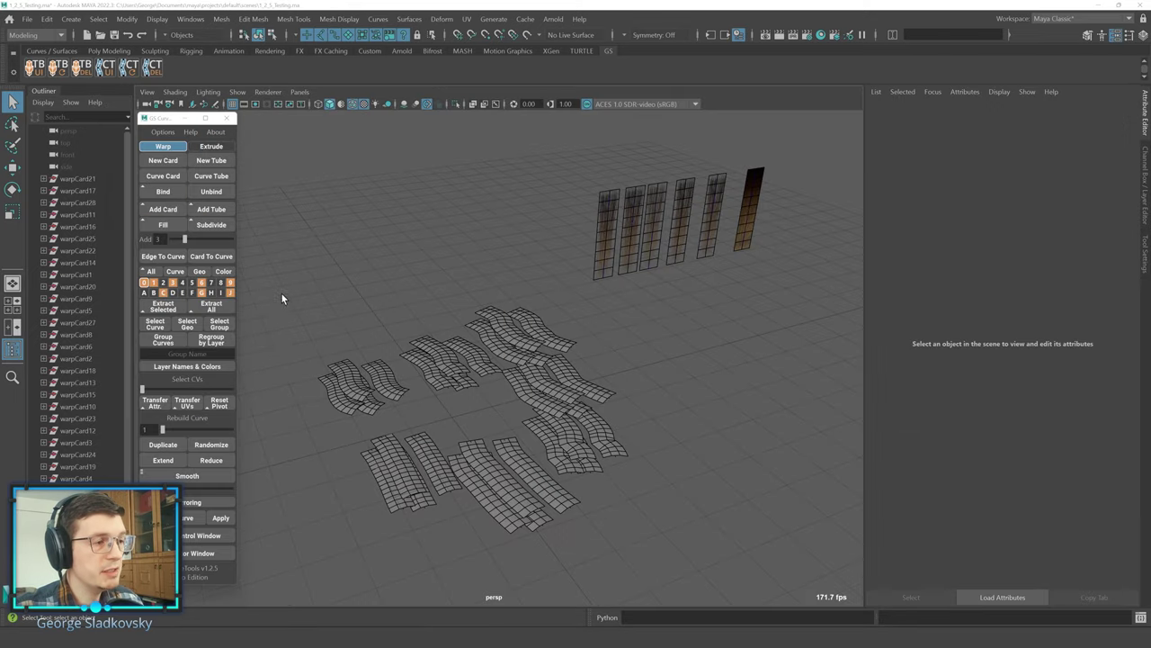
Open the layer names and colours customization, and name layer 0 layer1 and layer 1 layer2.
{"action": "left_click", "coordinate": [205, 367]}
{"action": "left_click_drag", "start_coordinate": [211, 106], "coordinate": [754, 65]}
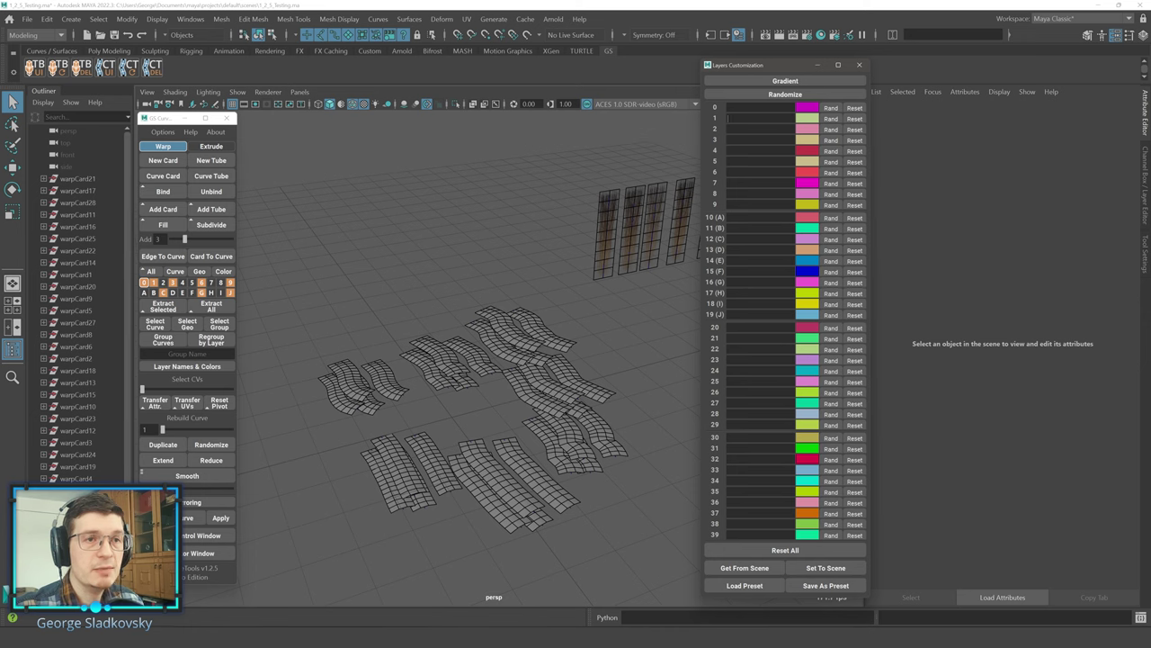
{"action": "type", "text": "sdjhfajsdhf"}
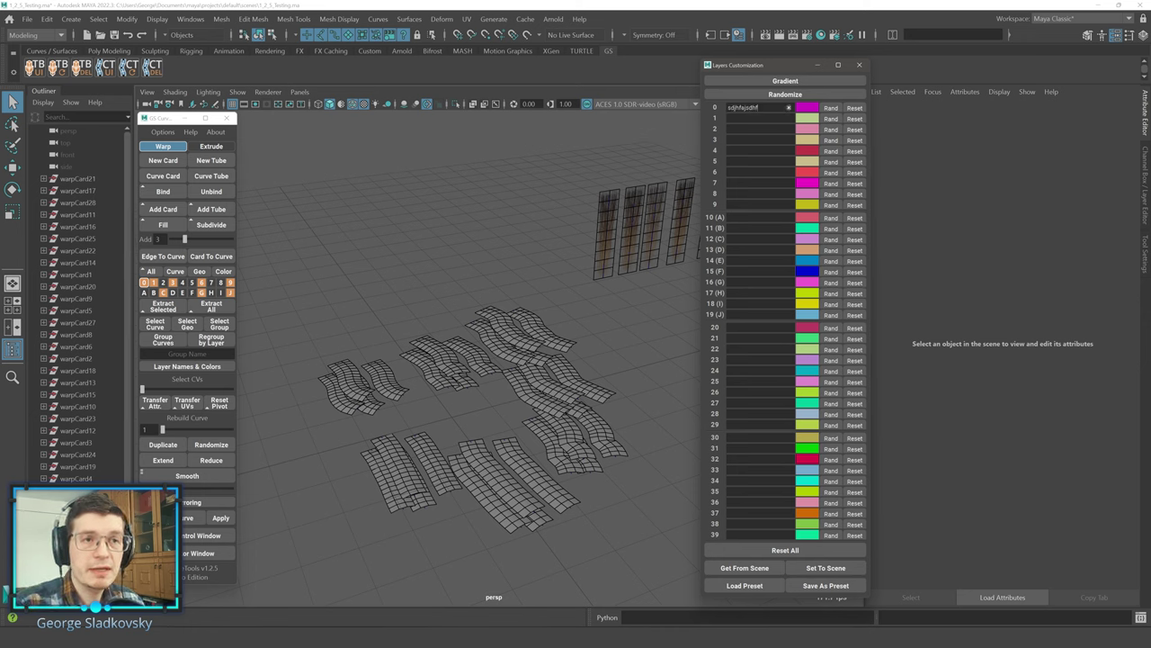
{"action": "left_click", "coordinate": [788, 108]}
{"action": "type", "text": "layer1"}
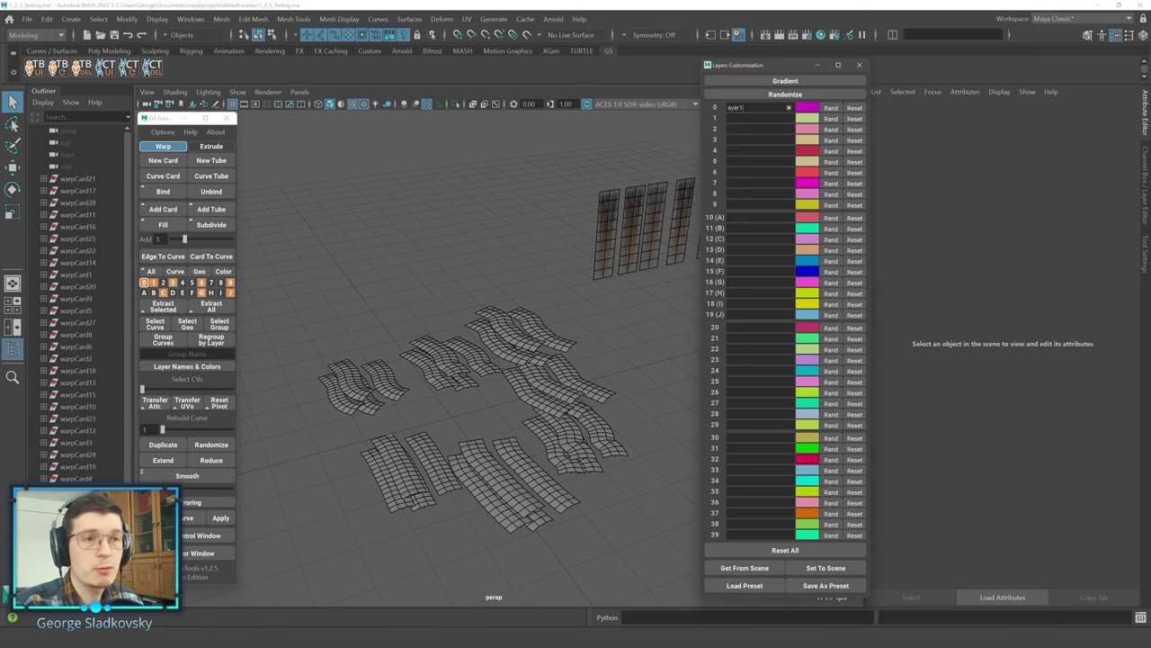
{"action": "type", "text": "layer2"}
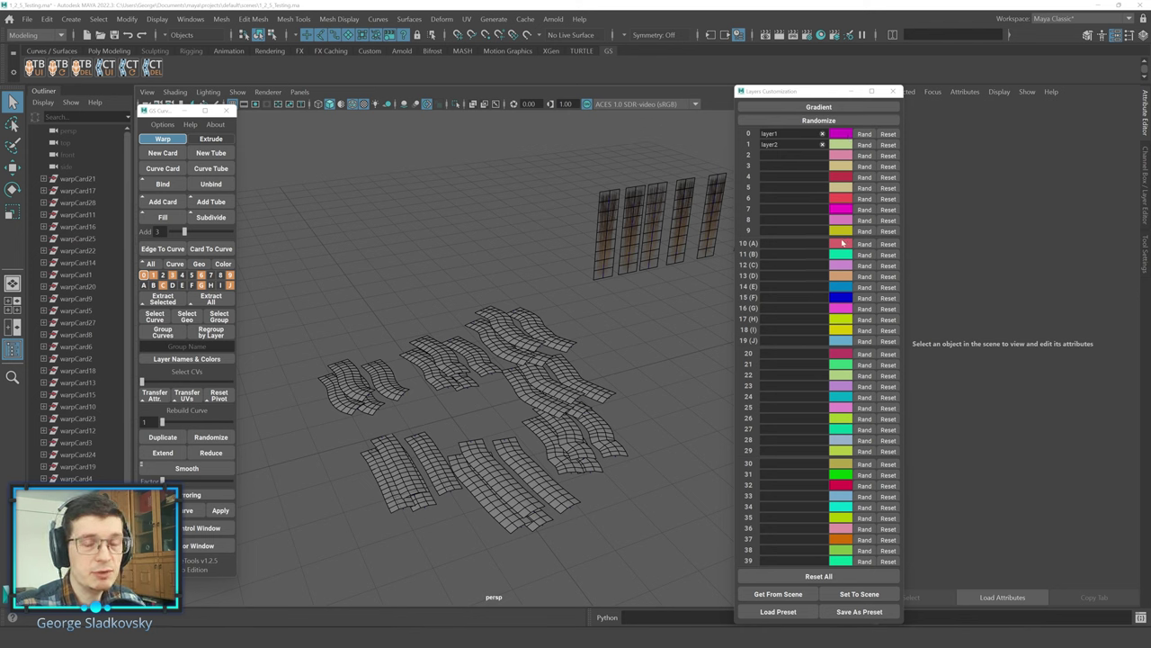
Load a layer preset with names such as myLayer0, Layer_C and Templates, and try the save-as-preset option and layer 0's colour picker.
{"action": "left_click", "coordinate": [778, 612]}
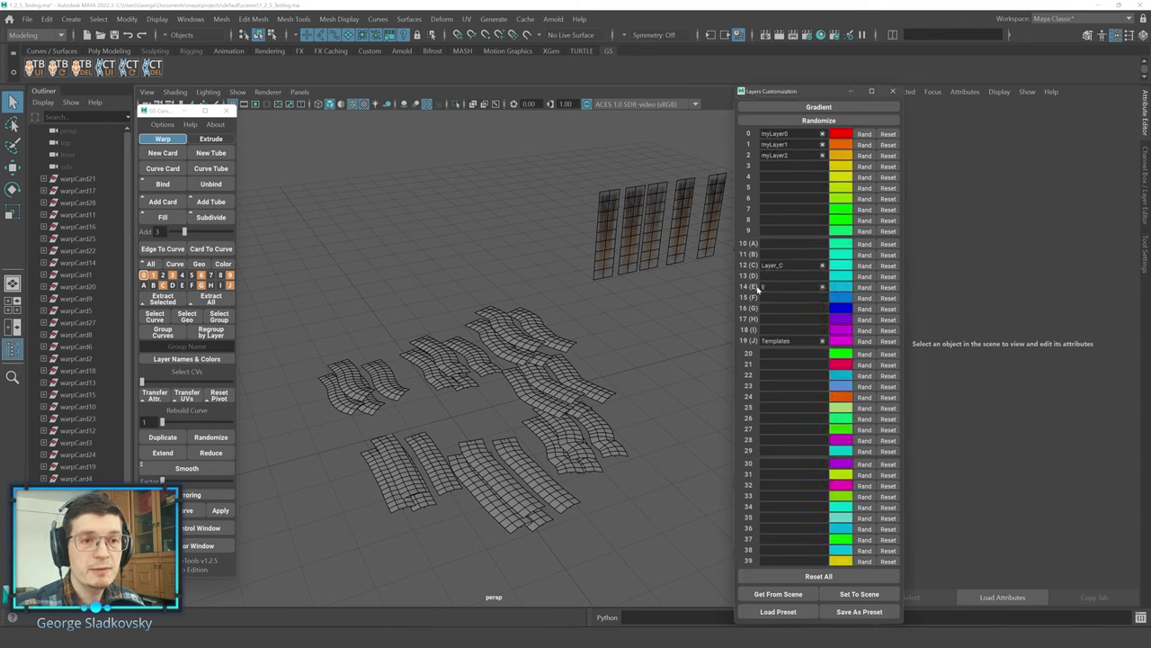
{"action": "left_click_drag", "start_coordinate": [785, 265], "coordinate": [750, 287]}
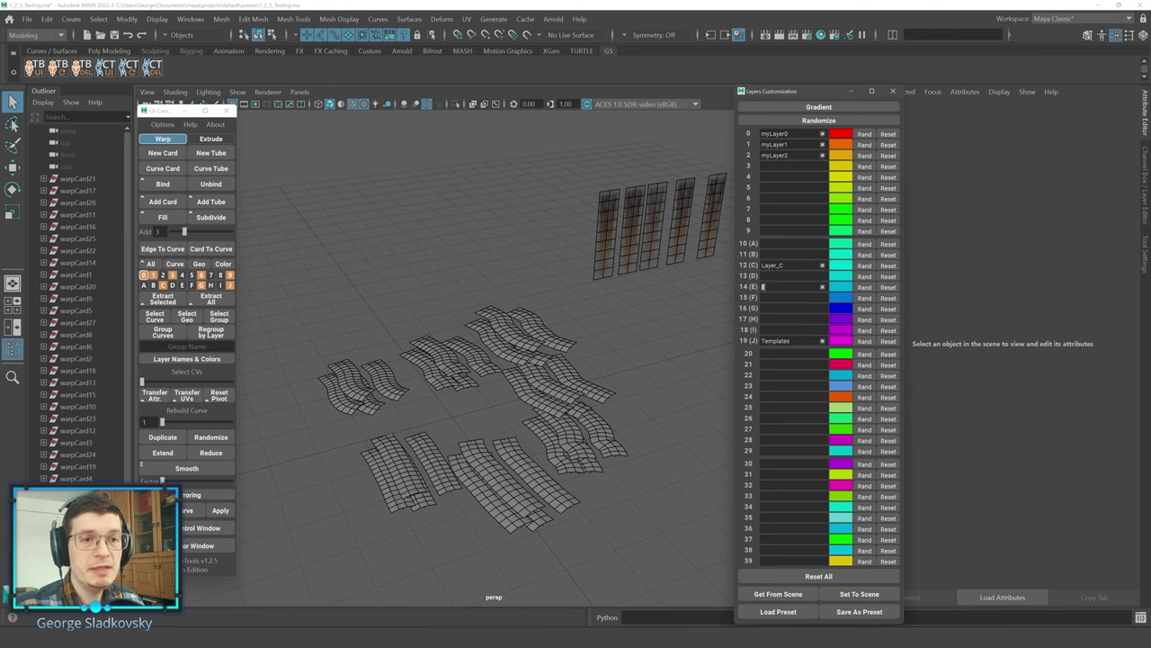
{"action": "left_click_drag", "start_coordinate": [793, 340], "coordinate": [729, 349]}
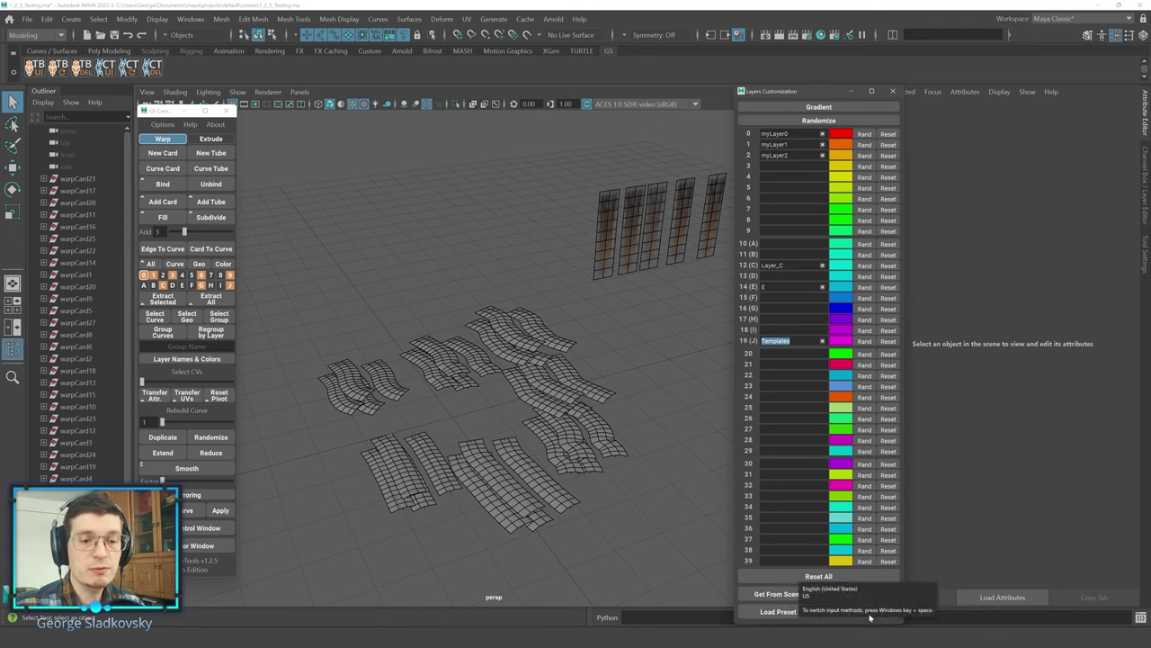
{"action": "left_click_drag", "start_coordinate": [812, 92], "coordinate": [754, 49]}
{"action": "left_click", "coordinate": [805, 570]}
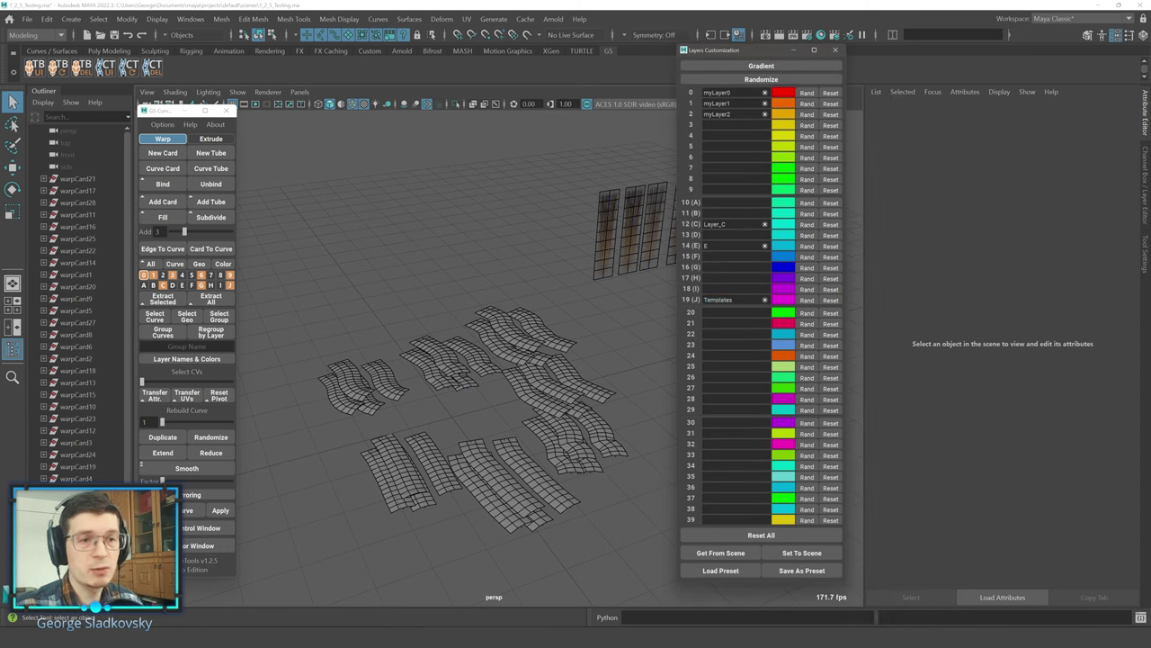
{"action": "left_click", "coordinate": [782, 94]}
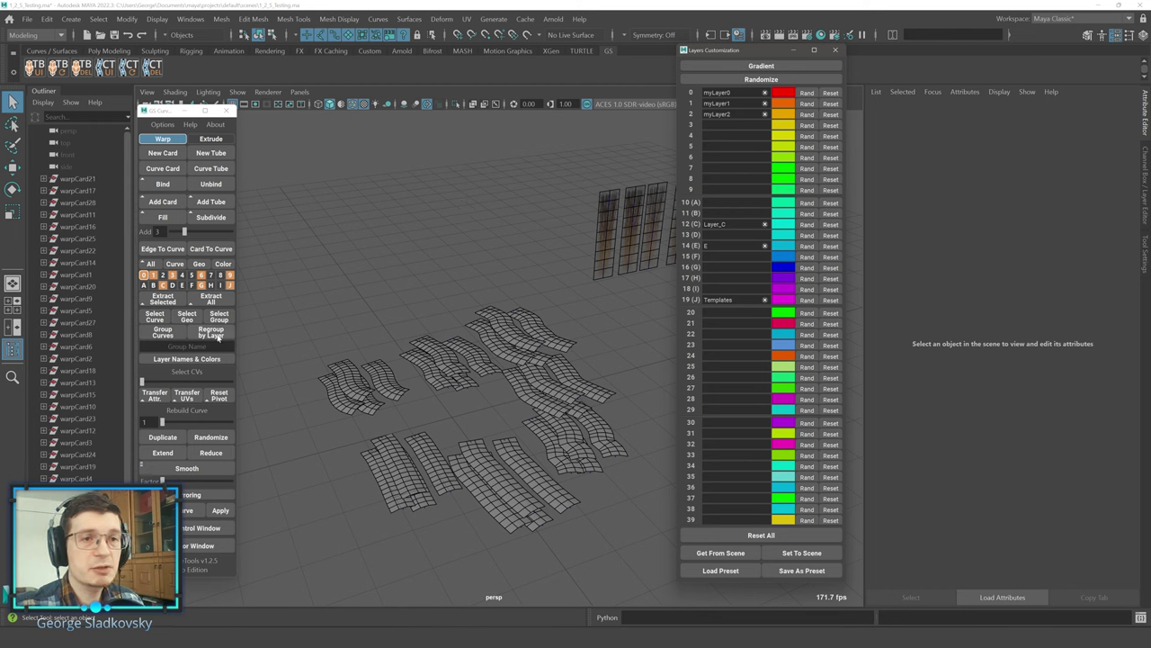
Try regrouping all cards by layer with the loaded layer names, and undo the regrouping.
{"action": "left_click", "coordinate": [184, 345]}
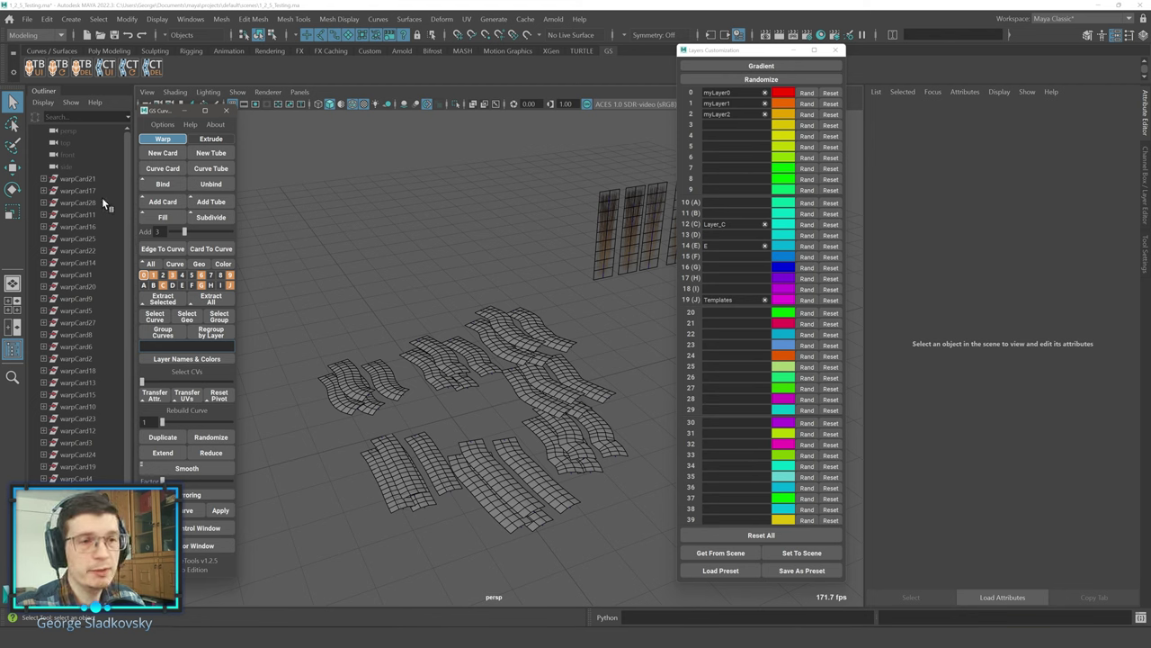
{"action": "left_click", "coordinate": [273, 281]}
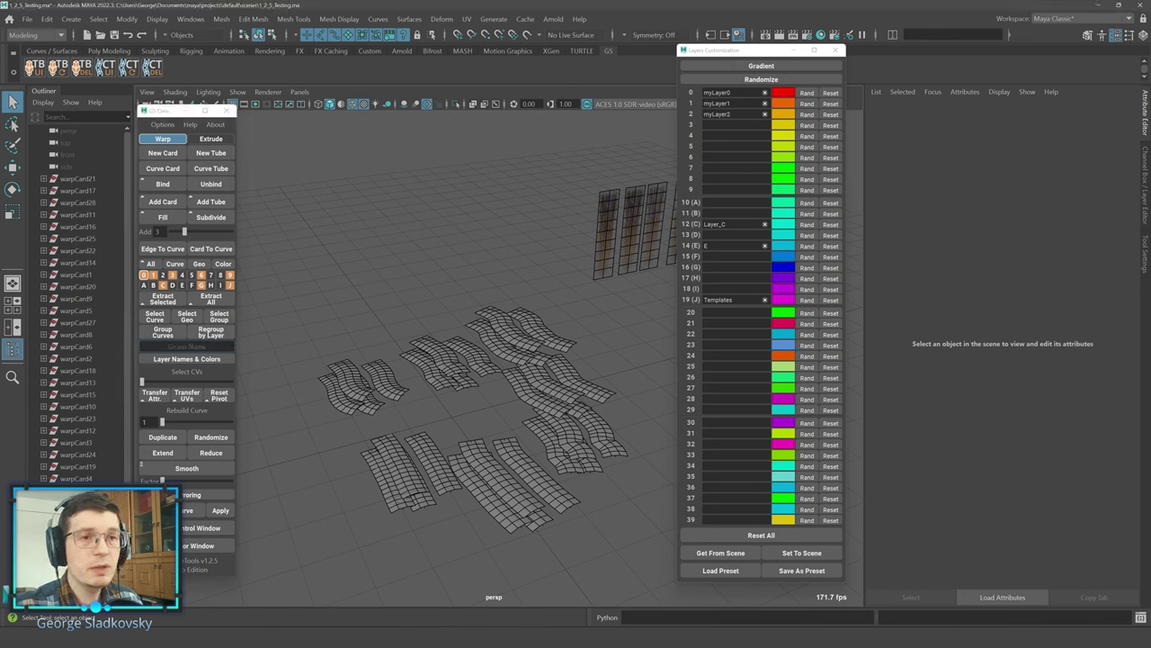
{"action": "double_click", "coordinate": [724, 92]}
{"action": "double_click", "coordinate": [725, 104]}
{"action": "double_click", "coordinate": [725, 114]}
{"action": "key", "text": "Tab"}
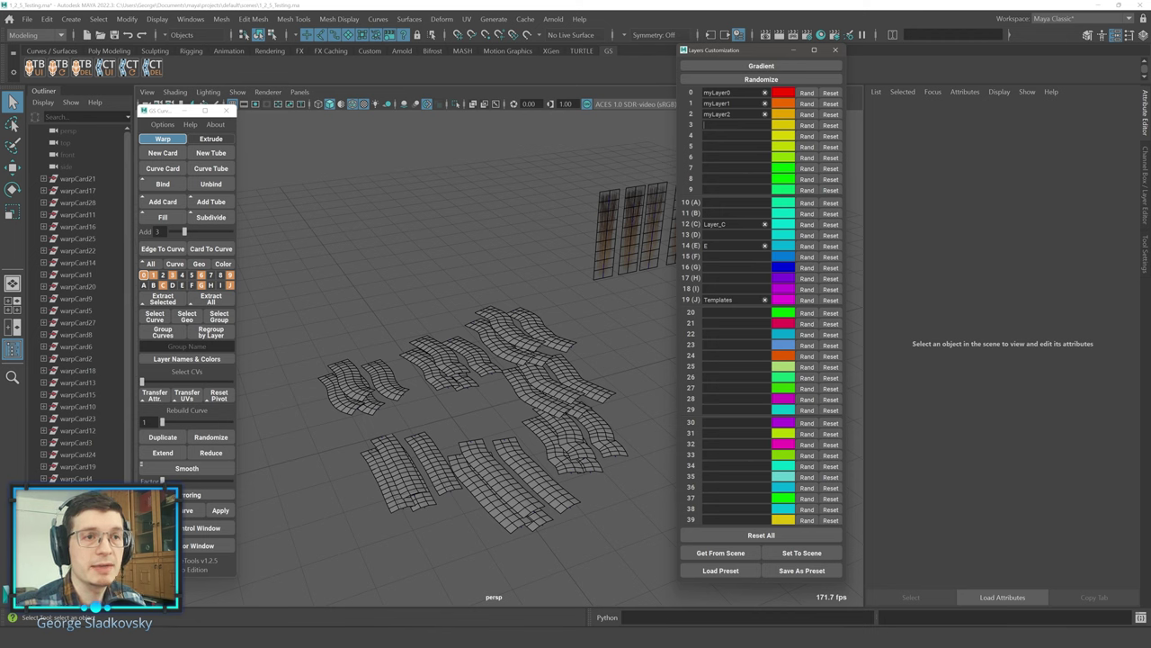
{"action": "left_click", "coordinate": [208, 333]}
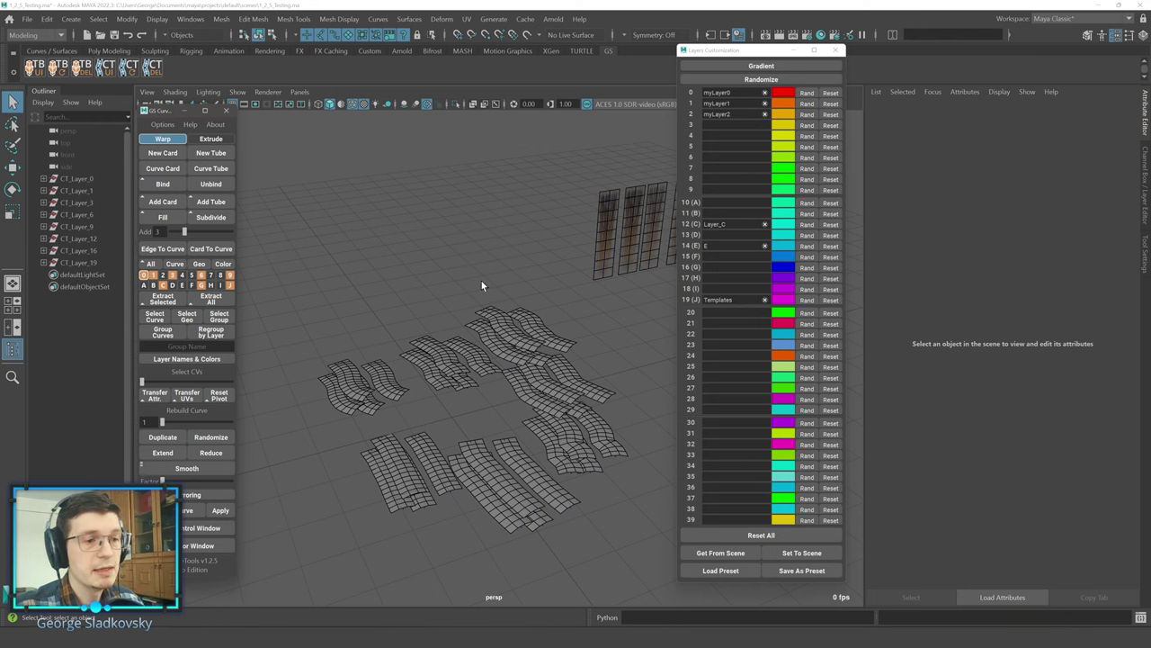
{"action": "key", "text": "ctrl+z"}
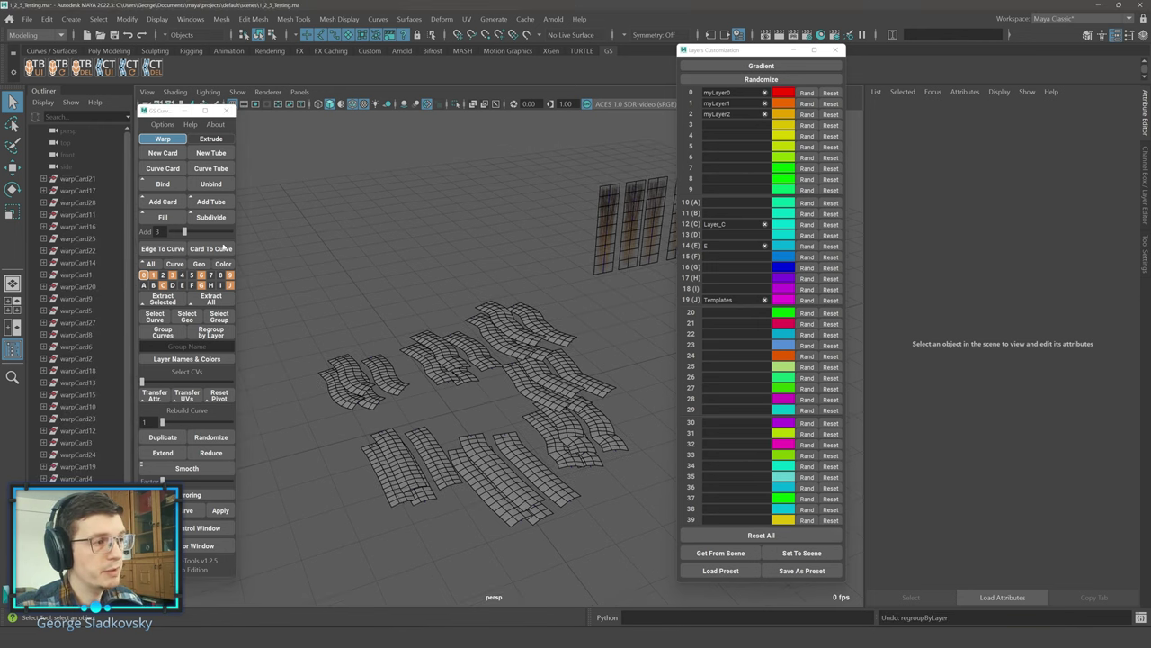
Store the loaded layer names and colours in the scene and regroup all cards by layer.
{"action": "left_click", "coordinate": [795, 555]}
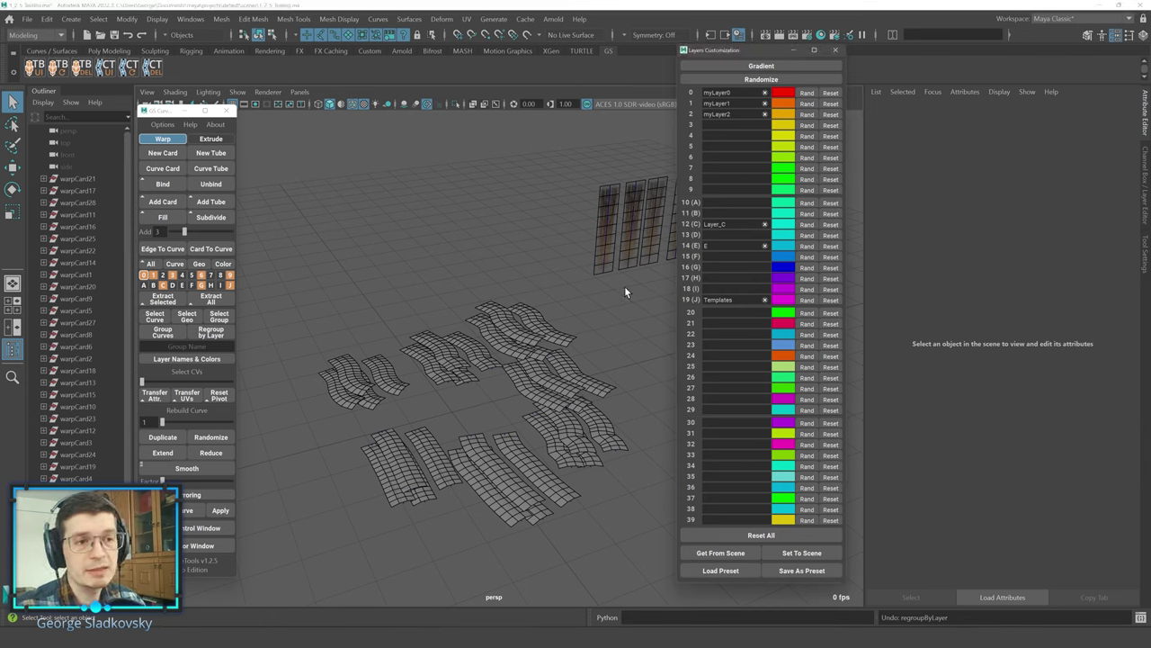
{"action": "left_click", "coordinate": [210, 332]}
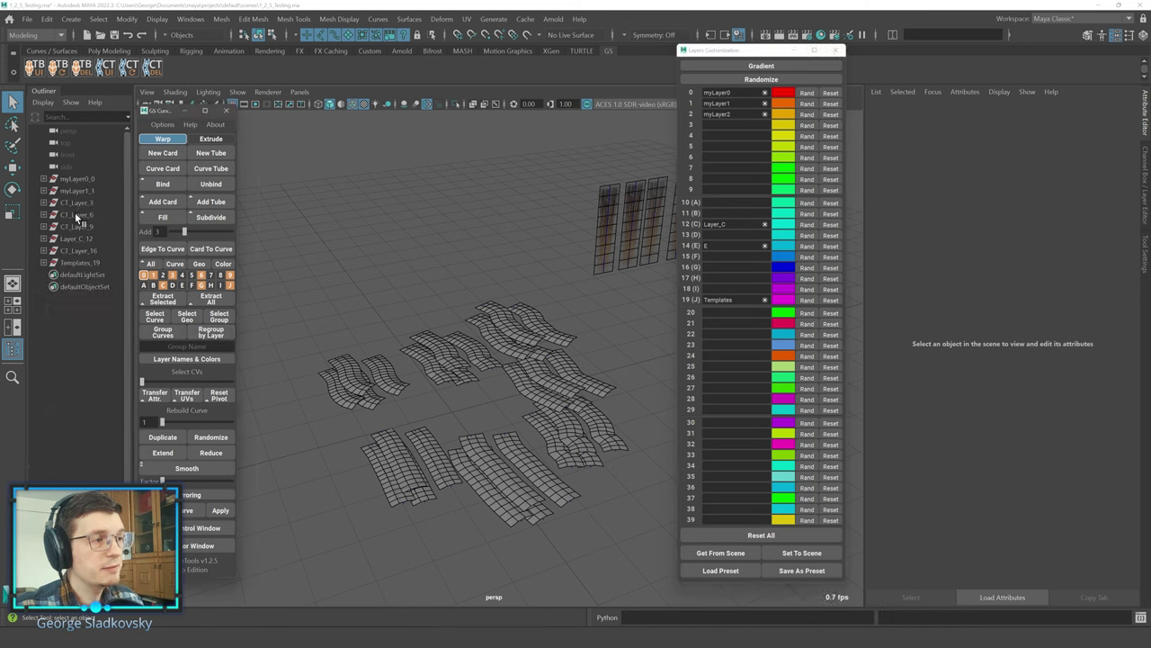
{"action": "left_click", "coordinate": [724, 126]}
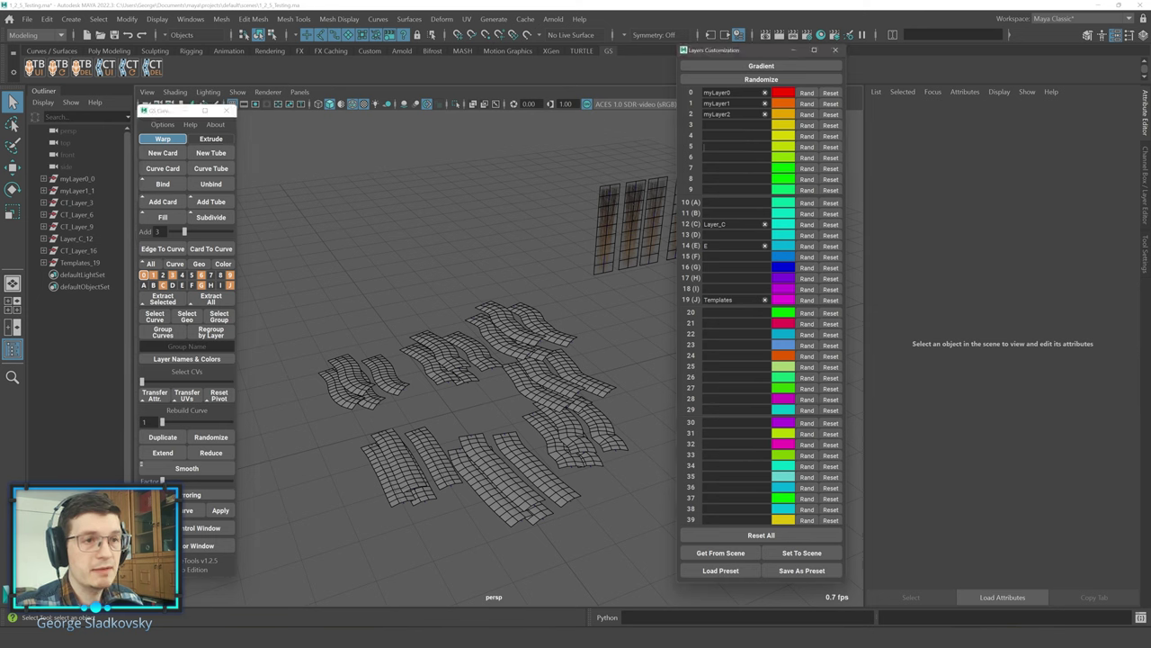
Select the regrouped layer groups one by one in the Outliner to examine which cards each contains.
{"action": "left_click", "coordinate": [74, 249]}
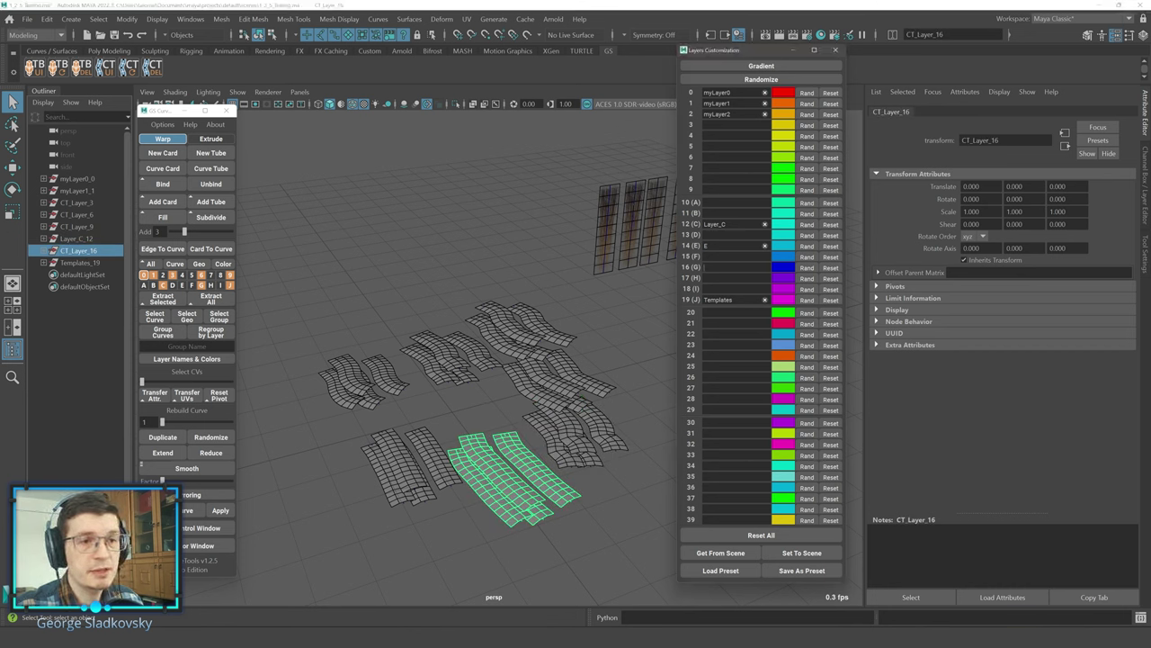
{"action": "left_click", "coordinate": [86, 263]}
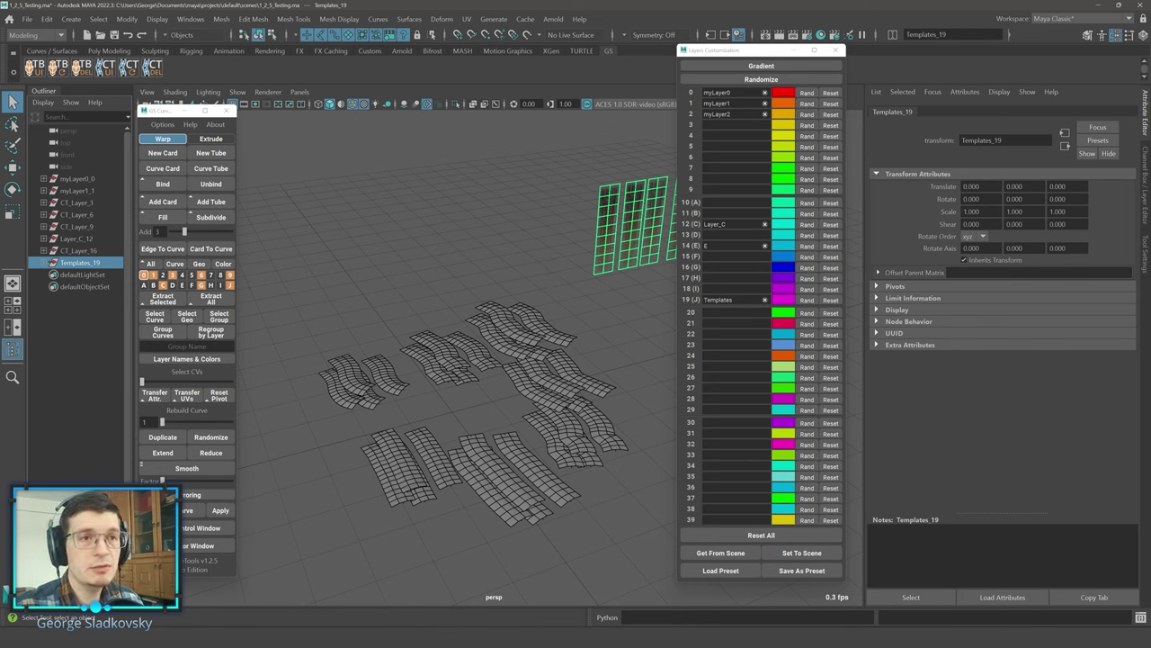
{"action": "left_click", "coordinate": [366, 258]}
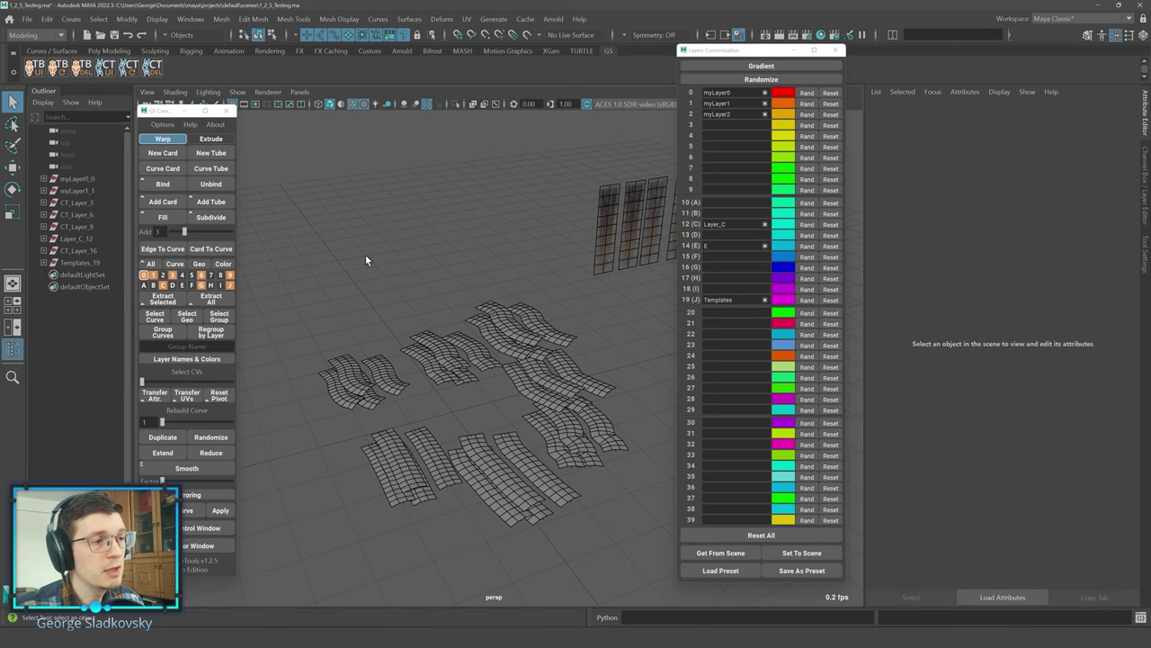
{"action": "left_click", "coordinate": [220, 334]}
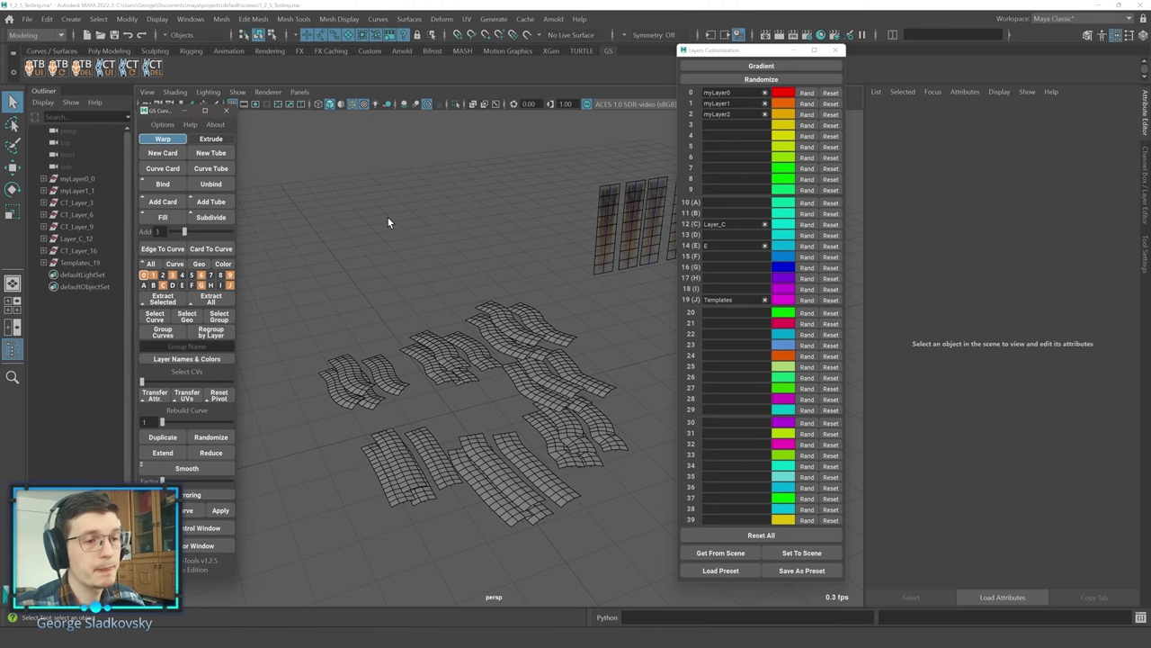
{"action": "mouse_move", "coordinate": [463, 222]}
{"action": "middle_mouse_down", "text": "alt"}
{"action": "mouse_move", "coordinate": [419, 221]}
{"action": "mouse_move", "coordinate": [456, 235]}
{"action": "middle_mouse_up", "text": "alt"}
{"action": "left_click", "coordinate": [81, 179]}
{"action": "left_click", "coordinate": [80, 191]}
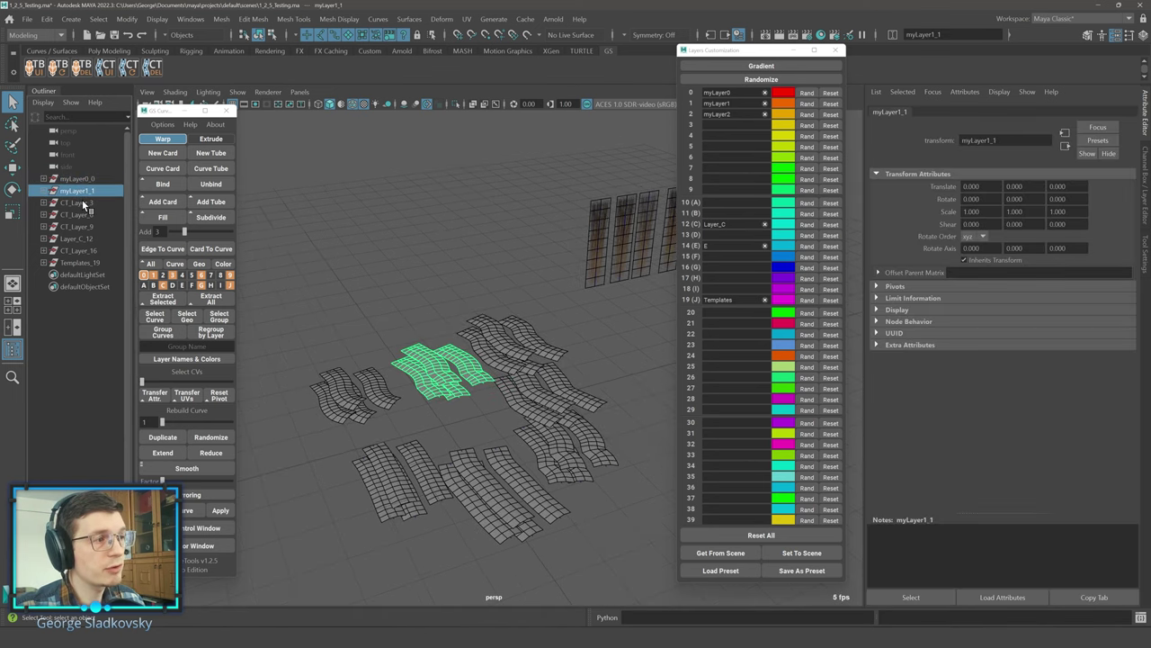
{"action": "left_click", "coordinate": [81, 203]}
{"action": "left_click", "coordinate": [81, 215]}
{"action": "left_click", "coordinate": [81, 227]}
{"action": "left_click", "coordinate": [81, 238]}
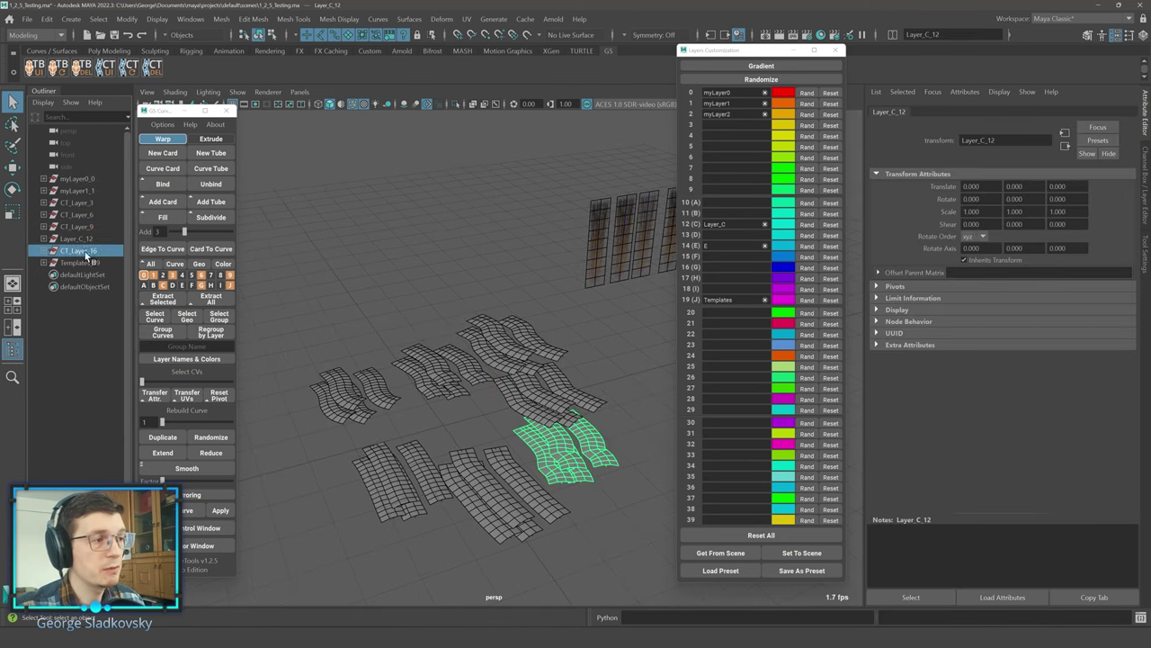
{"action": "left_click", "coordinate": [81, 250]}
{"action": "left_click", "coordinate": [578, 263]}
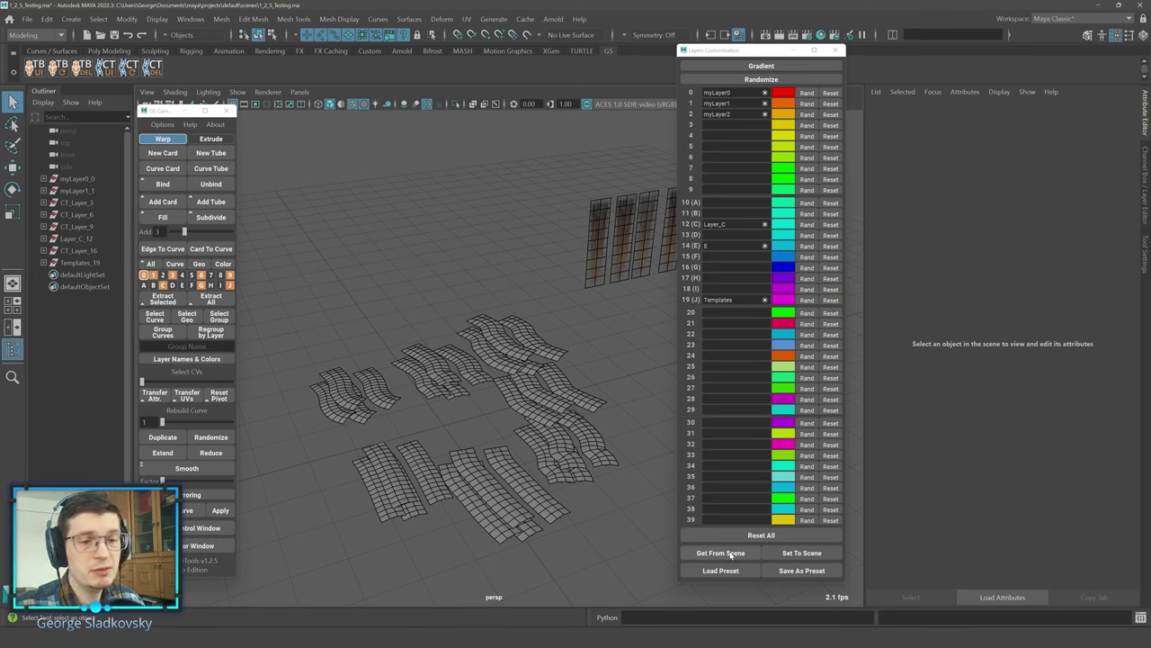
Retrieve the layer names and colours from the scene, and detach the GS Curve Tools options as a floating window.
{"action": "left_click", "coordinate": [736, 552]}
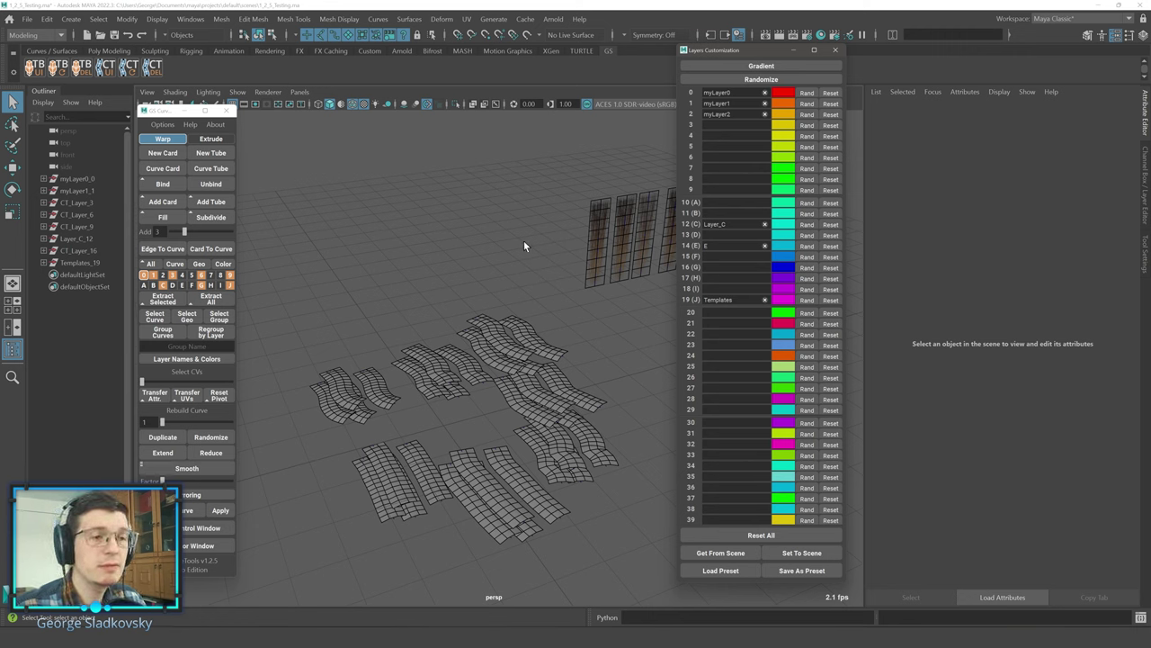
{"action": "left_click", "coordinate": [162, 124]}
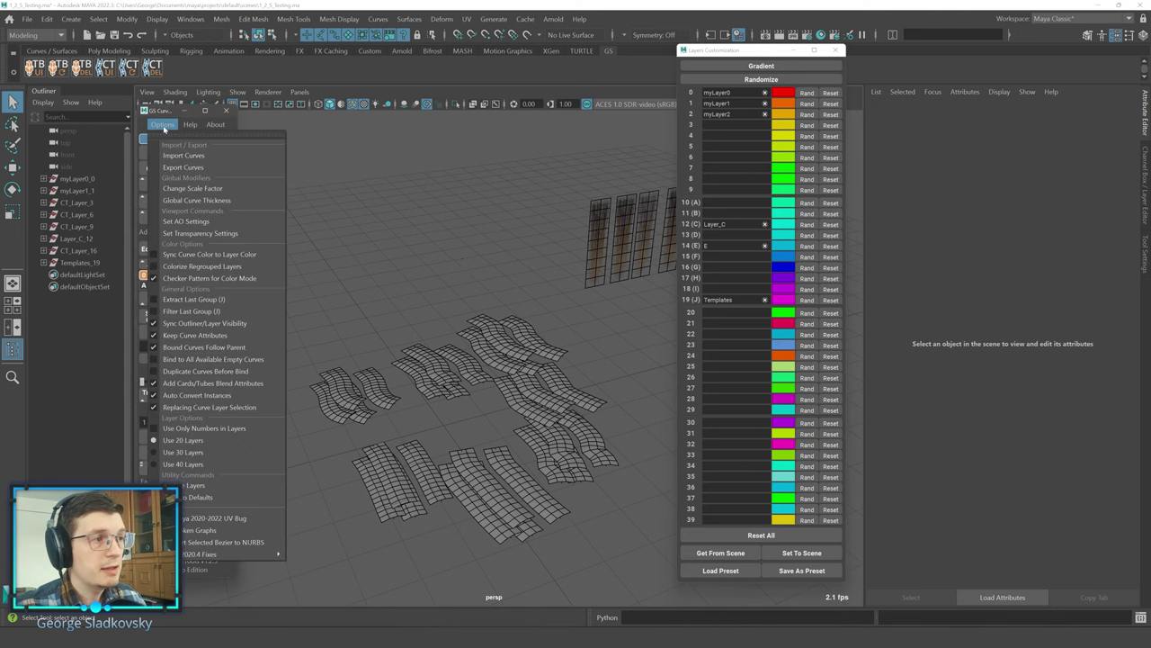
{"action": "left_click", "coordinate": [198, 131]}
{"action": "left_click_drag", "start_coordinate": [341, 132], "coordinate": [354, 129]}
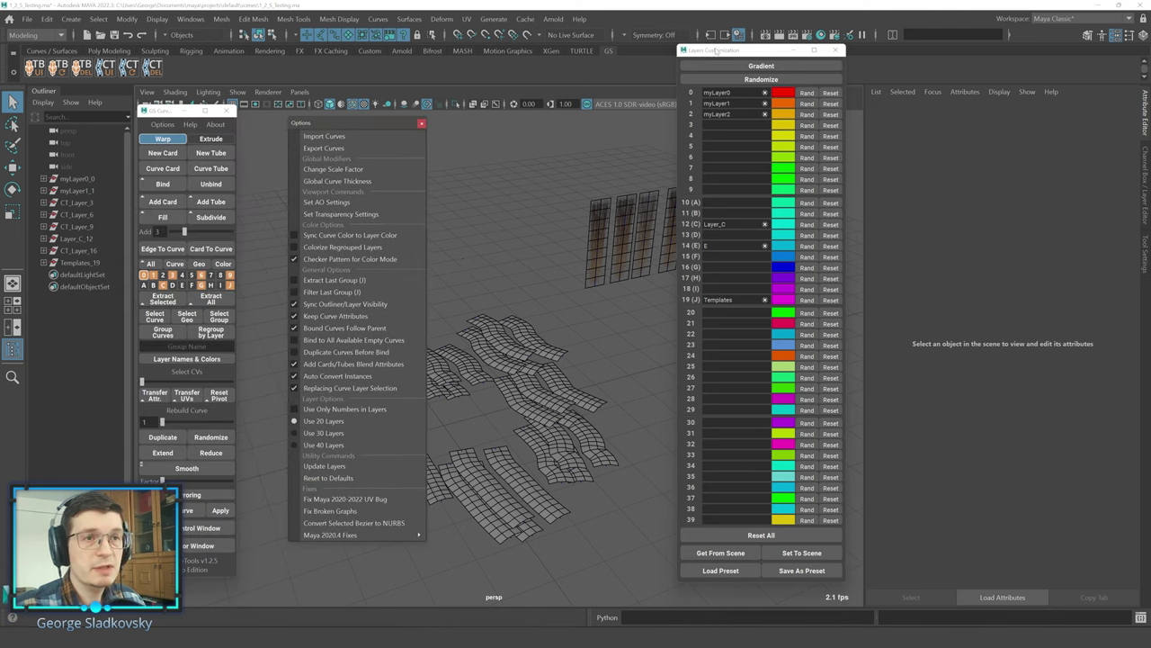
Enable colorizing of regrouped layers and syncing of curve colours to layer colours in the GS Curve Tools options.
{"action": "left_click_drag", "start_coordinate": [756, 50], "coordinate": [799, 50]}
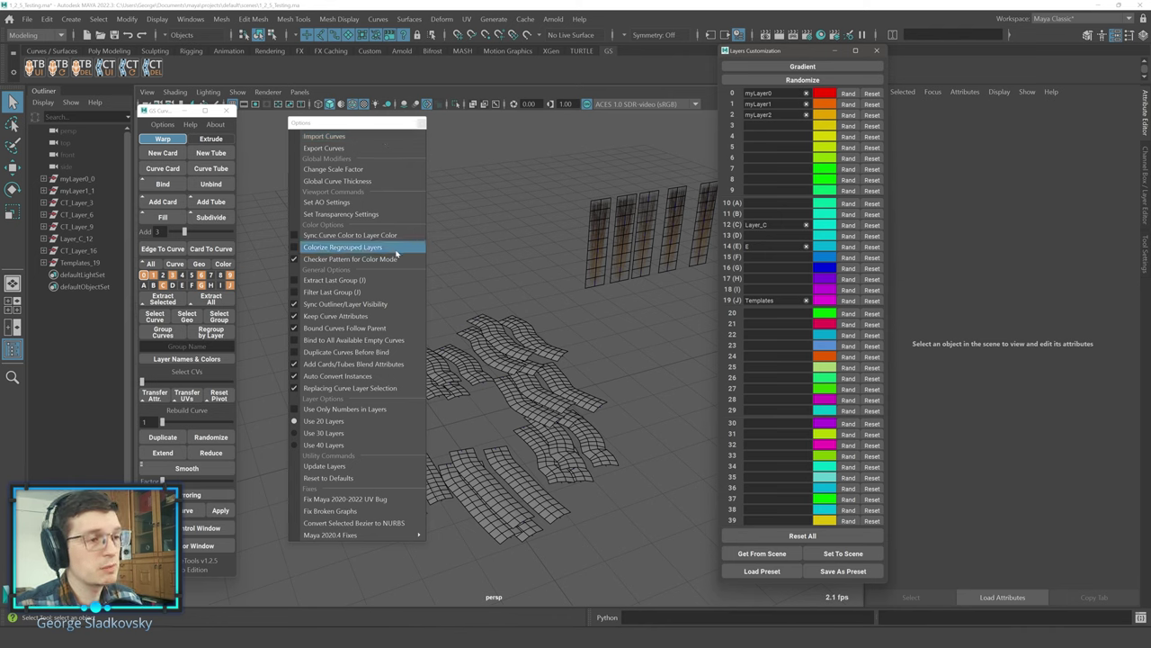
{"action": "left_click", "coordinate": [336, 248]}
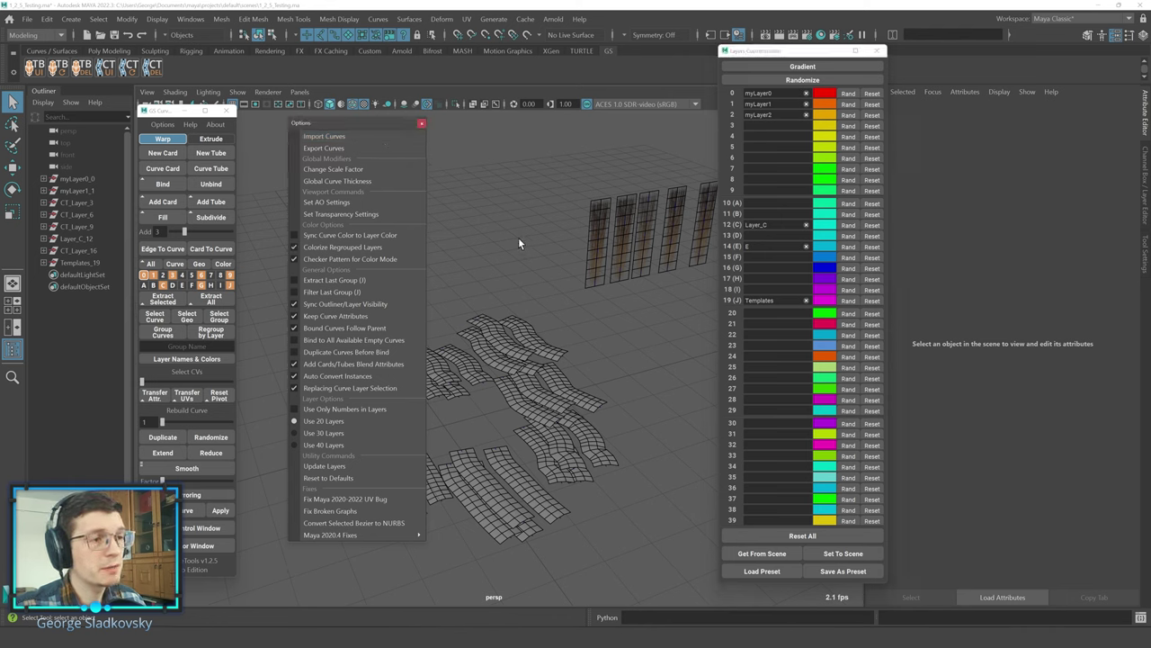
{"action": "left_click", "coordinate": [358, 236]}
Select the template cards' curves and compare their colour with the Templates layer colour.
{"action": "middle_click_drag", "start_coordinate": [650, 264], "coordinate": [594, 265], "text": "alt"}
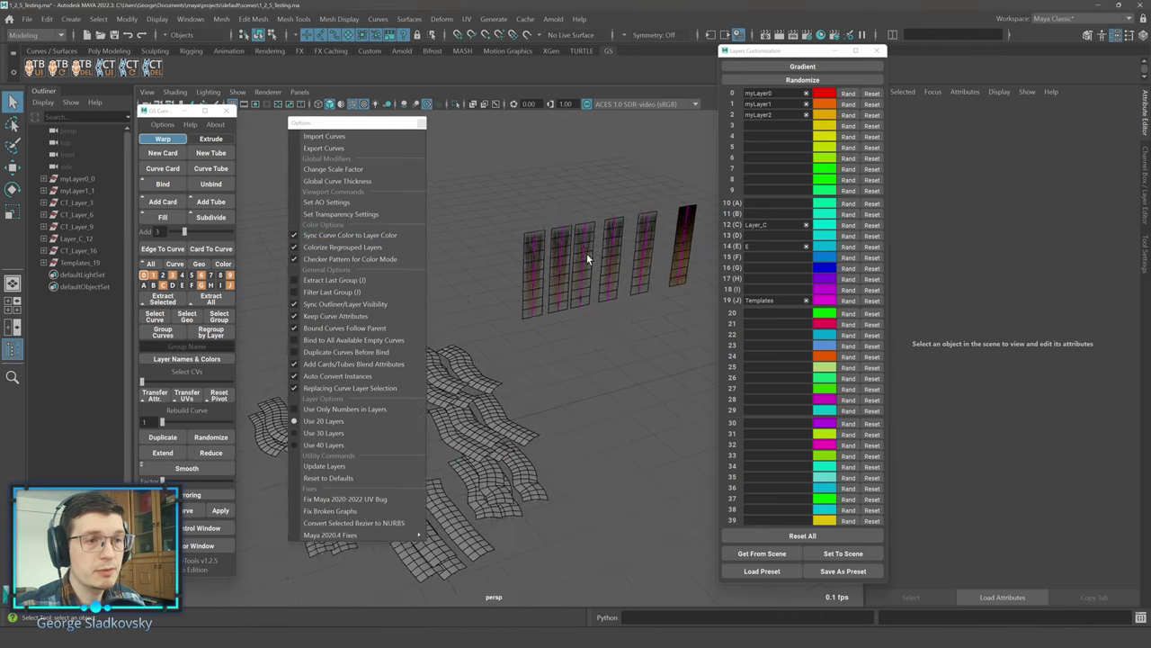
{"action": "scroll", "coordinate": [591, 256], "scroll_direction": "up", "scroll_amount": 3}
{"action": "left_click_drag", "start_coordinate": [525, 213], "coordinate": [673, 323]}
{"action": "middle_click_drag", "start_coordinate": [652, 310], "coordinate": [560, 342], "text": "alt"}
{"action": "left_click", "coordinate": [590, 286]}
{"action": "left_click_drag", "start_coordinate": [590, 287], "coordinate": [676, 219]}
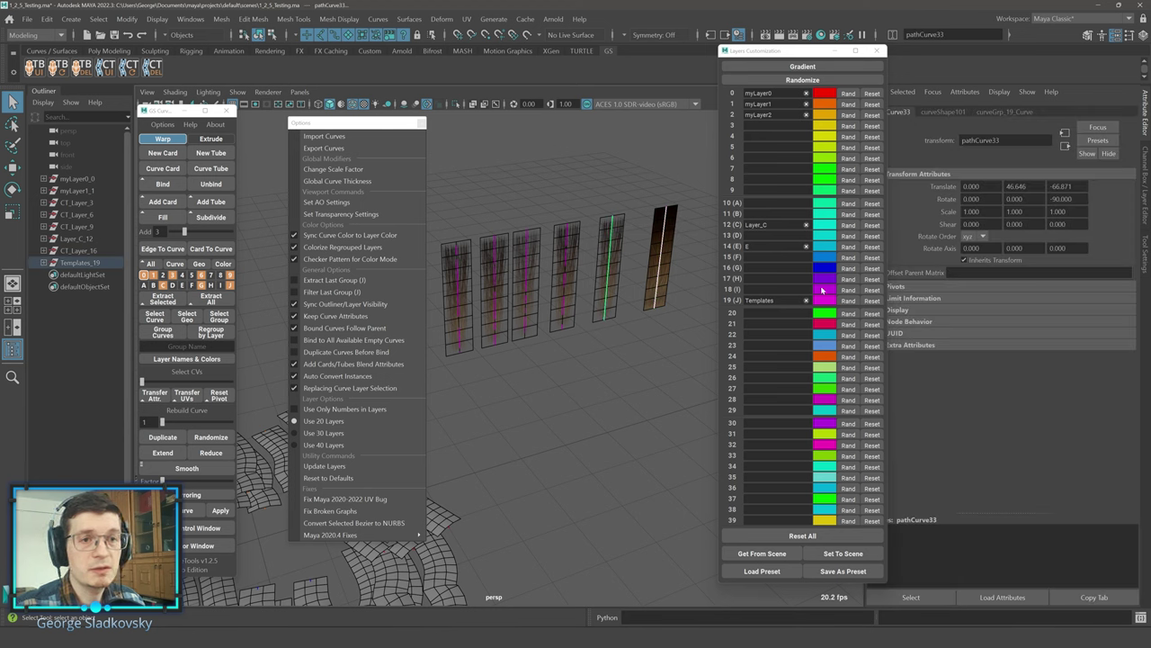
{"action": "left_click", "coordinate": [644, 189]}
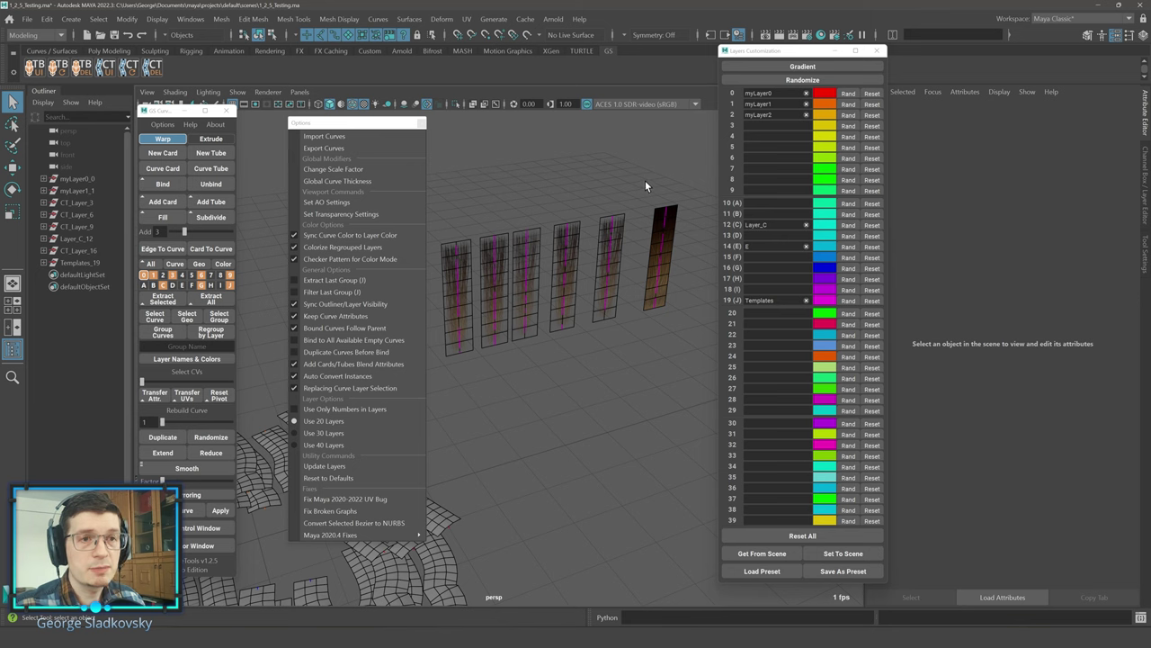
Regroup all cards by layer to apply the layer colours to the Outliner groups.
{"action": "left_click", "coordinate": [216, 332]}
{"action": "middle_click_drag", "start_coordinate": [534, 247], "coordinate": [628, 232], "text": "alt"}
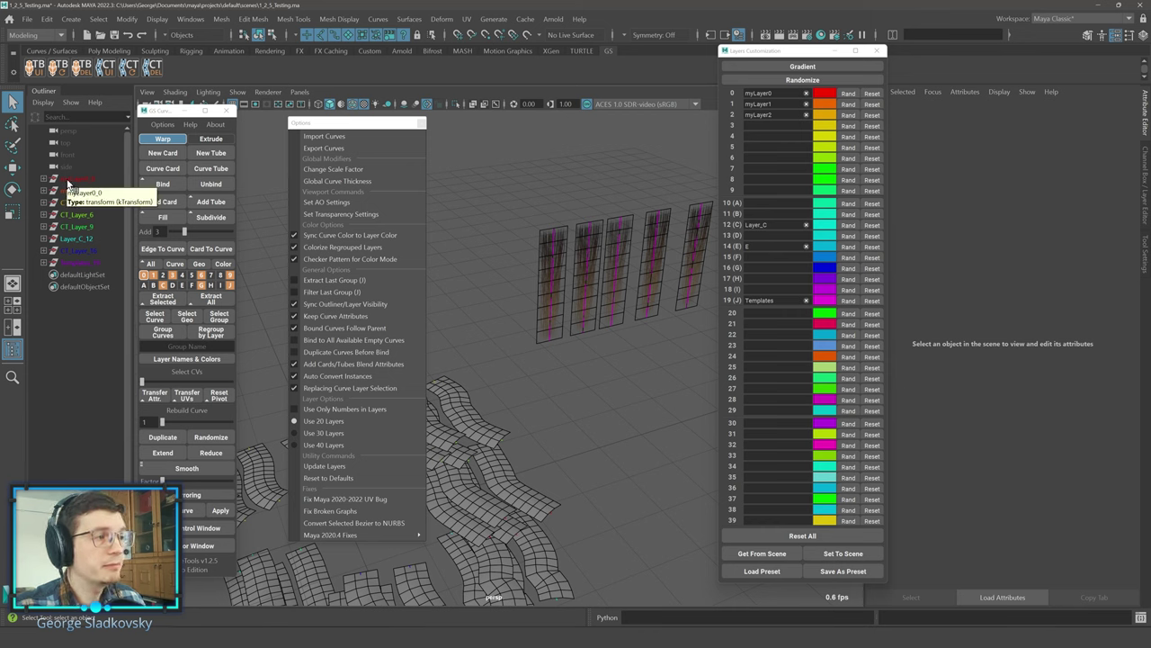
{"action": "right_click_drag", "start_coordinate": [607, 296], "coordinate": [508, 334], "text": "alt"}
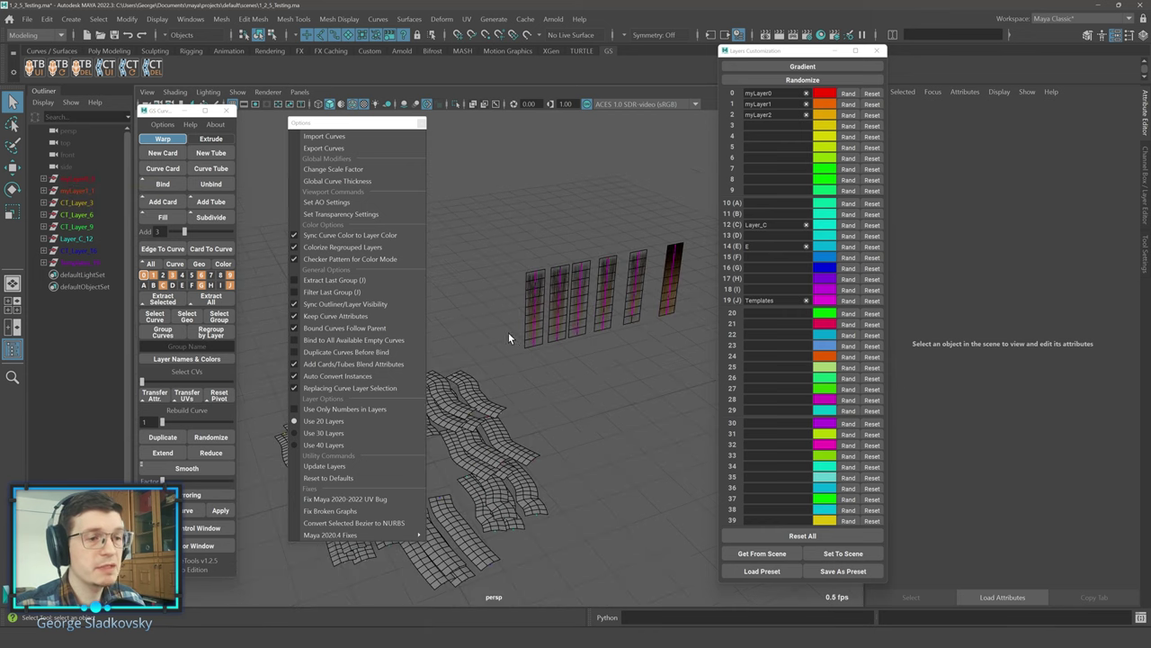
{"action": "middle_click_drag", "start_coordinate": [508, 333], "coordinate": [624, 292], "text": "alt"}
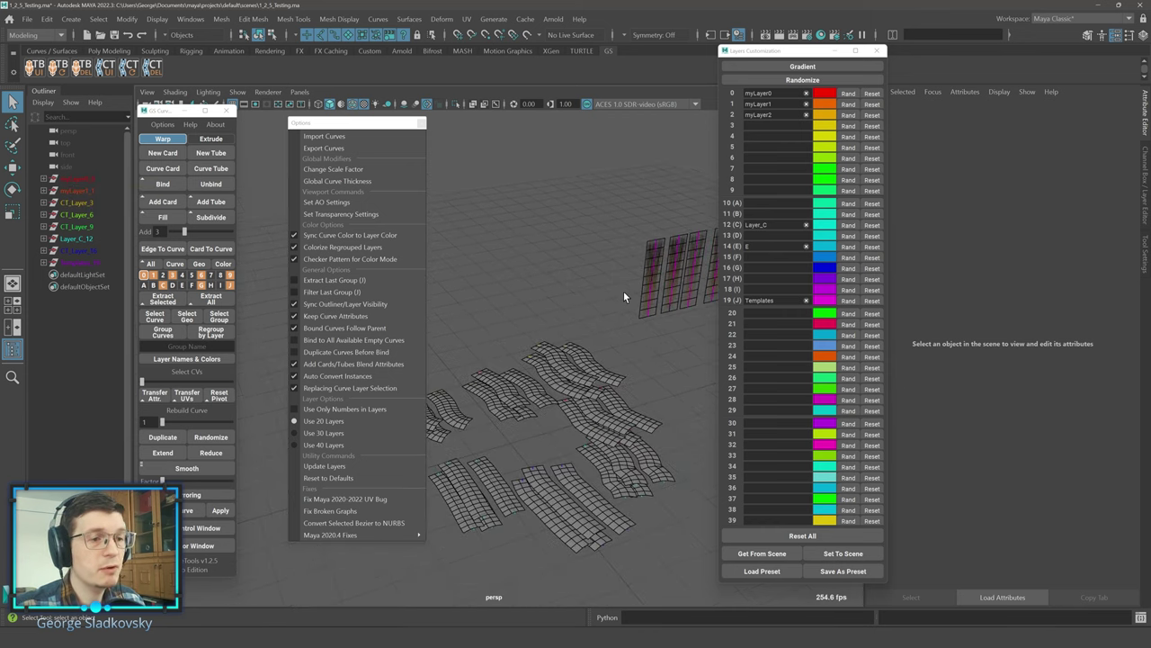
Switch the viewport to wireframe display to expose the coloured curves of all card groups.
{"action": "left_click", "coordinate": [351, 104]}
{"action": "left_click", "coordinate": [350, 105]}
{"action": "left_click", "coordinate": [326, 106]}
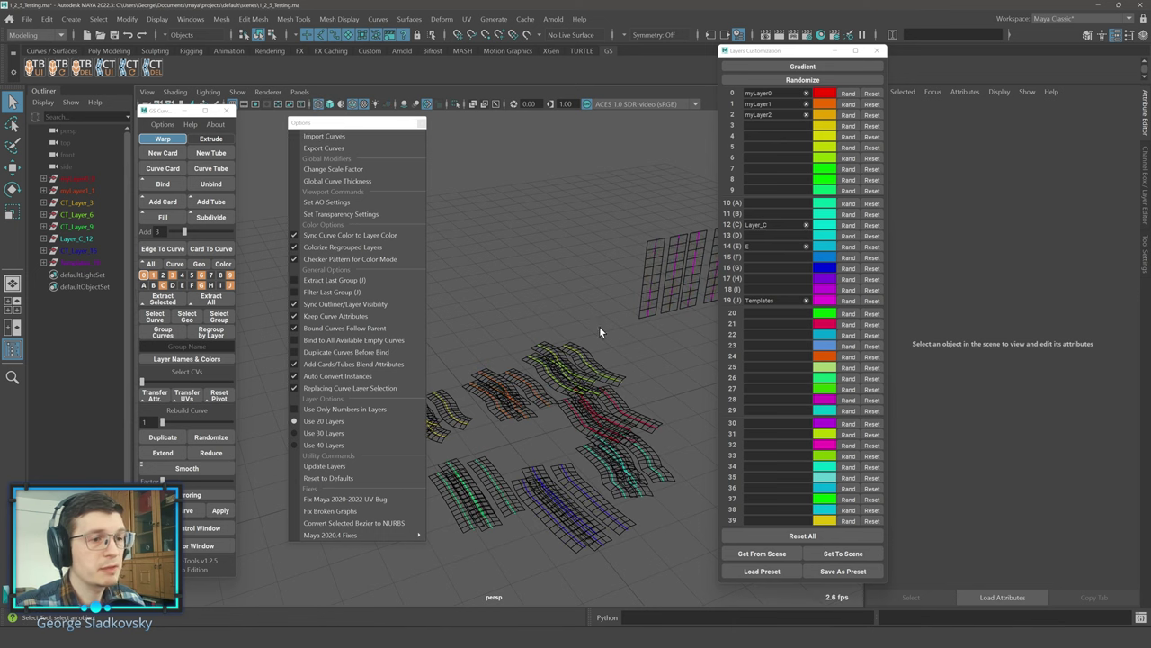
{"action": "mouse_move", "coordinate": [599, 326]}
{"action": "left_mouse_down", "text": "alt"}
{"action": "mouse_move", "coordinate": [617, 334]}
{"action": "mouse_move", "coordinate": [606, 336]}
{"action": "mouse_move", "coordinate": [620, 360]}
{"action": "left_mouse_up", "text": "alt"}
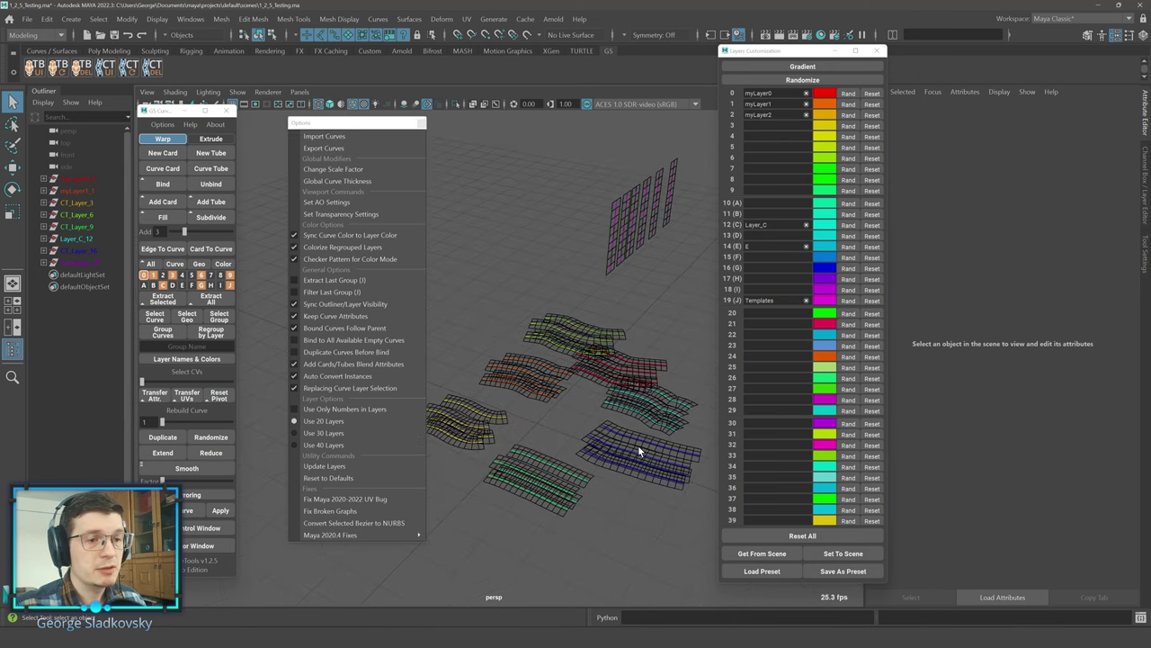
Select curves in the different card groups one after another to examine their layer colours.
{"action": "left_click", "coordinate": [541, 457]}
{"action": "left_click", "coordinate": [524, 348]}
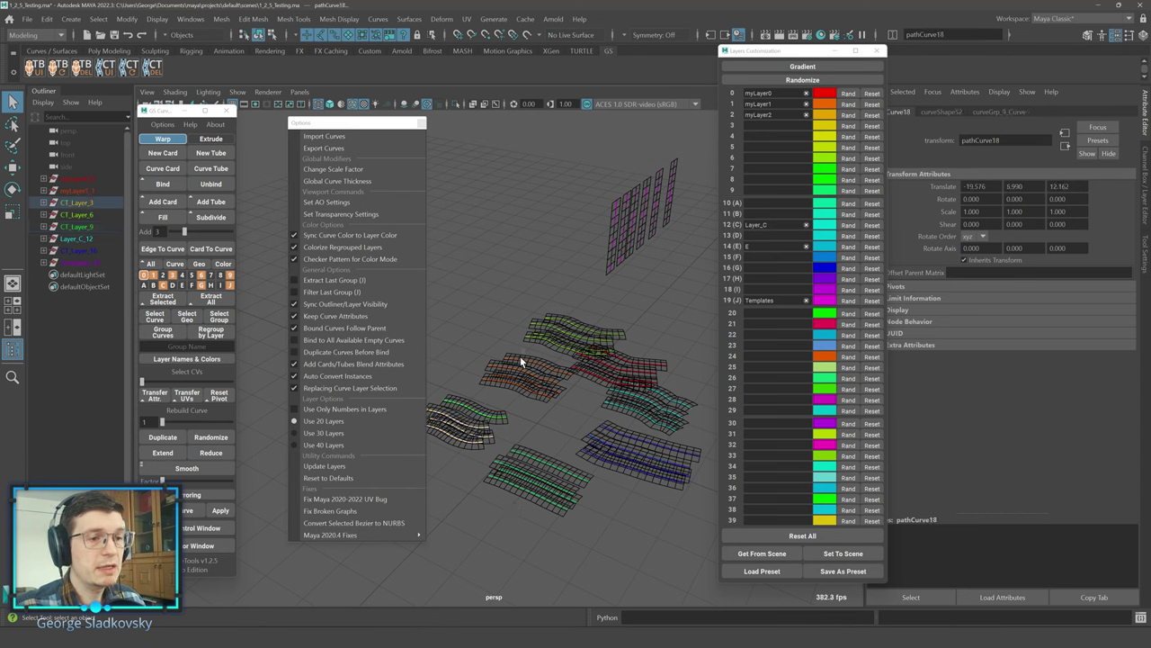
{"action": "left_click", "coordinate": [583, 317]}
{"action": "left_click", "coordinate": [559, 339]}
{"action": "left_click", "coordinate": [655, 376]}
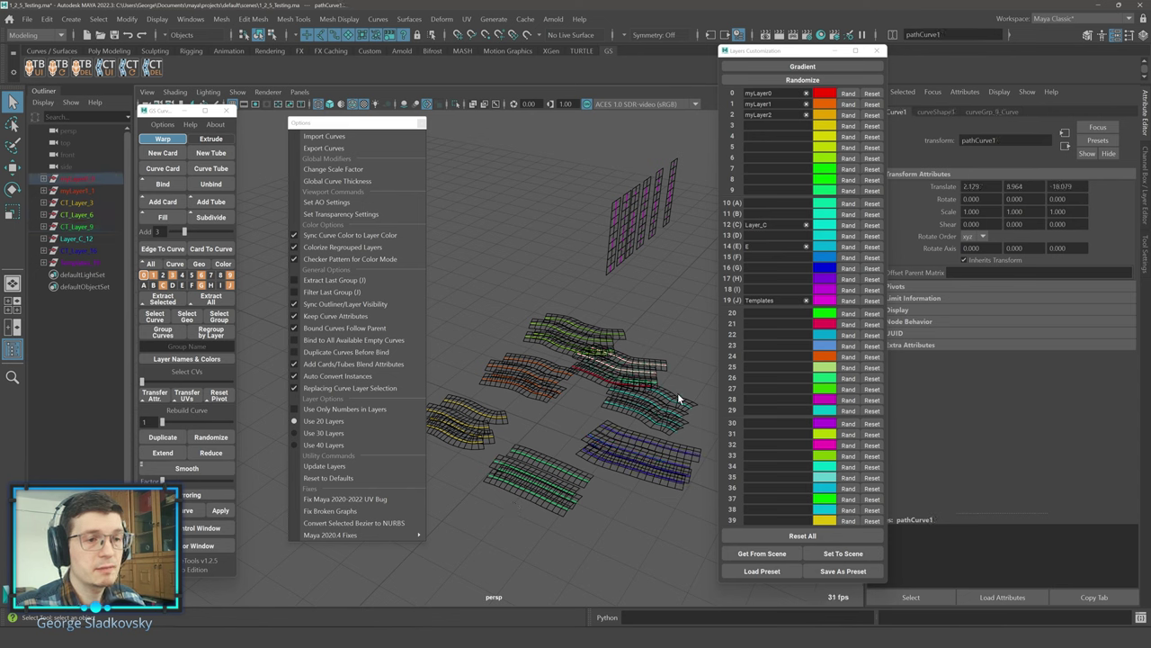
{"action": "left_click", "coordinate": [663, 420]}
{"action": "left_click", "coordinate": [675, 339]}
Select the coloured groups for layers 1, 3, 6 and 9 in the Outliner to match them with their cards.
{"action": "left_click", "coordinate": [87, 190]}
{"action": "left_click", "coordinate": [90, 203]}
{"action": "left_click", "coordinate": [91, 214]}
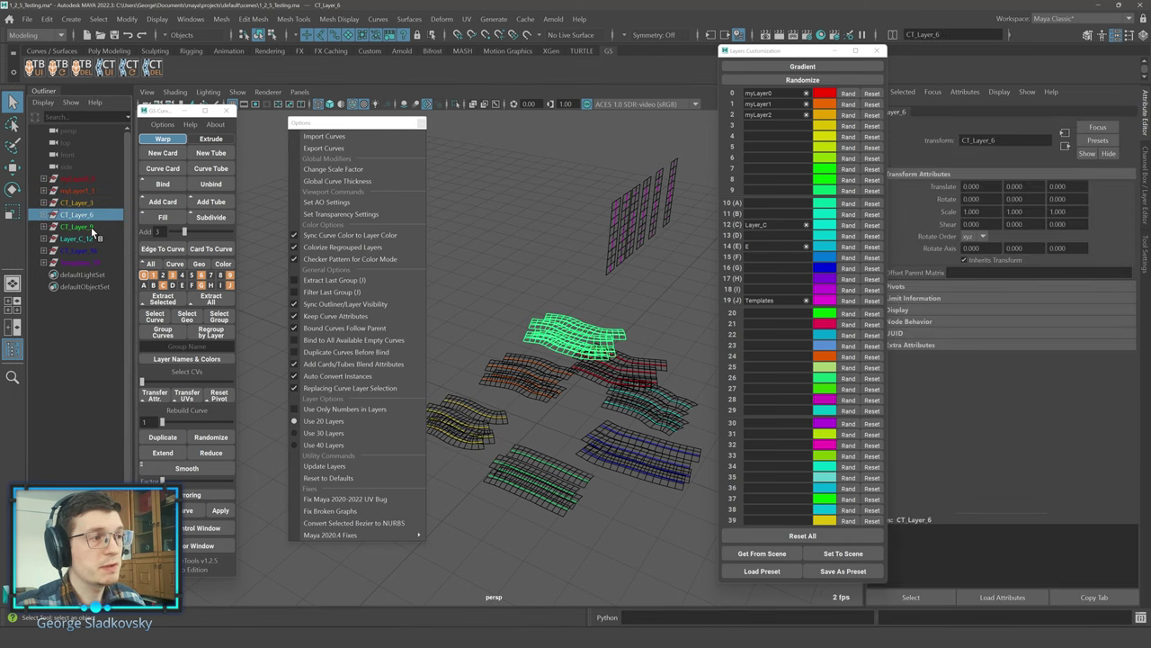
{"action": "left_click", "coordinate": [91, 227]}
{"action": "left_click", "coordinate": [541, 342]}
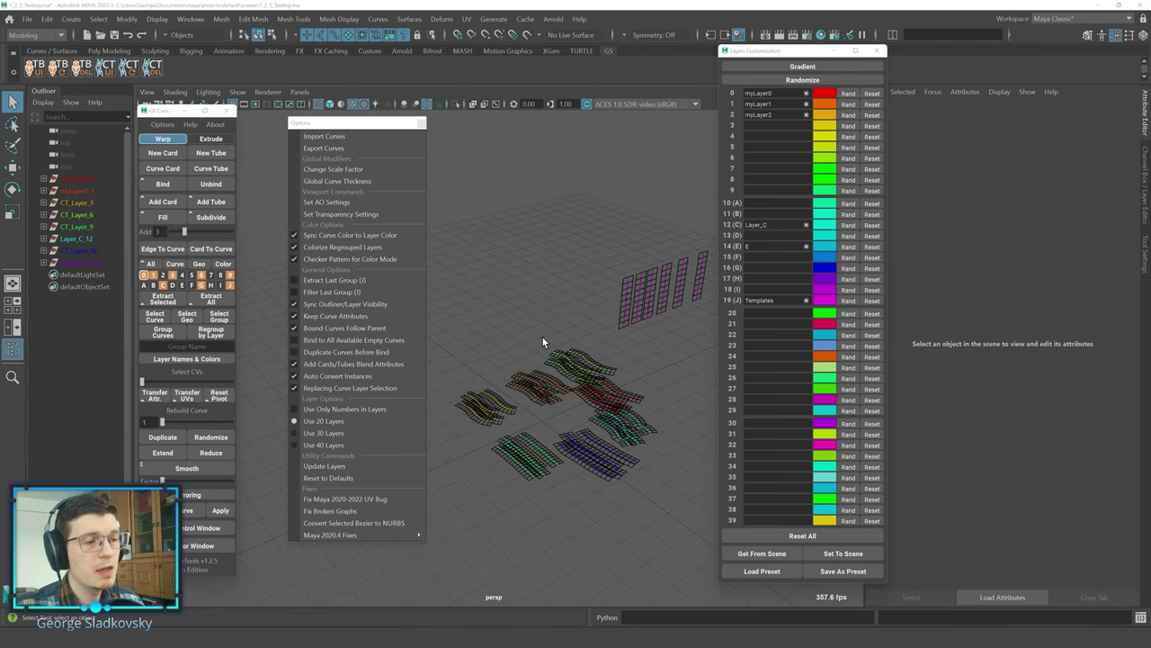
{"action": "left_click", "coordinate": [346, 126]}
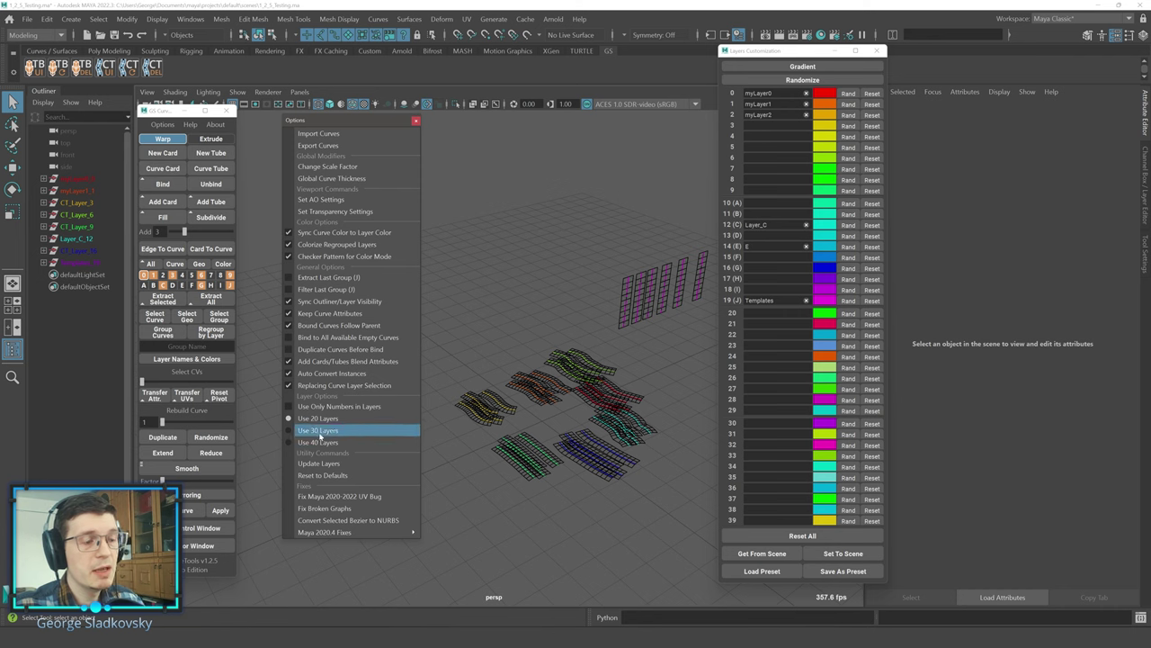
{"action": "left_click", "coordinate": [389, 520]}
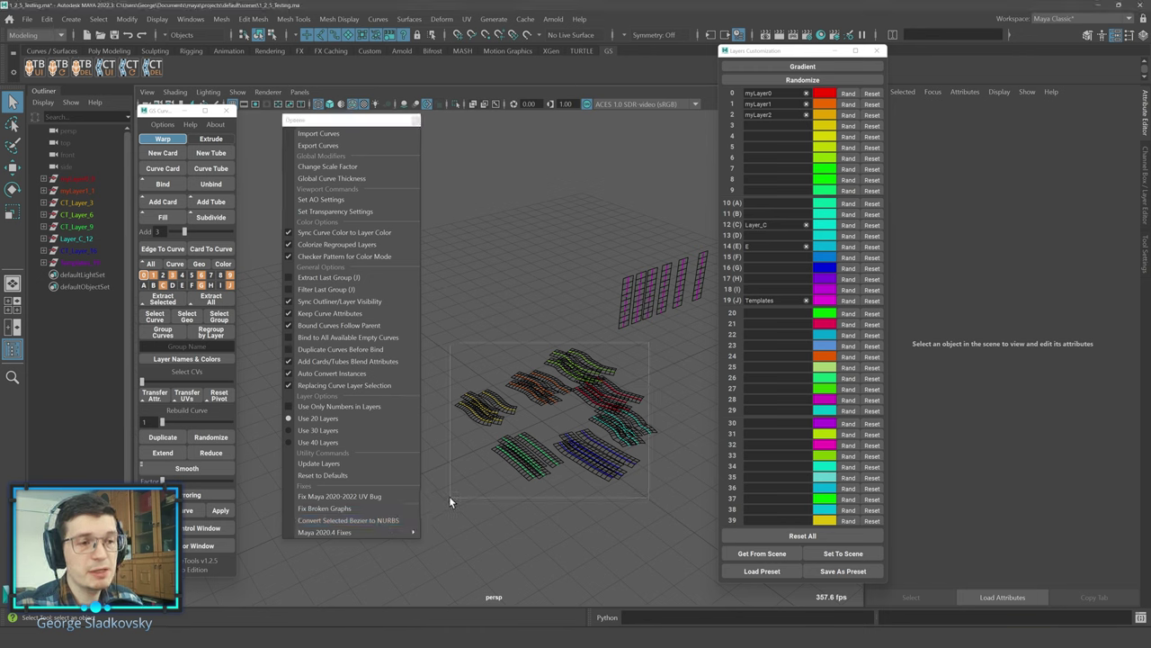
{"action": "left_click_drag", "start_coordinate": [449, 496], "coordinate": [650, 366]}
{"action": "left_click", "coordinate": [648, 367]}
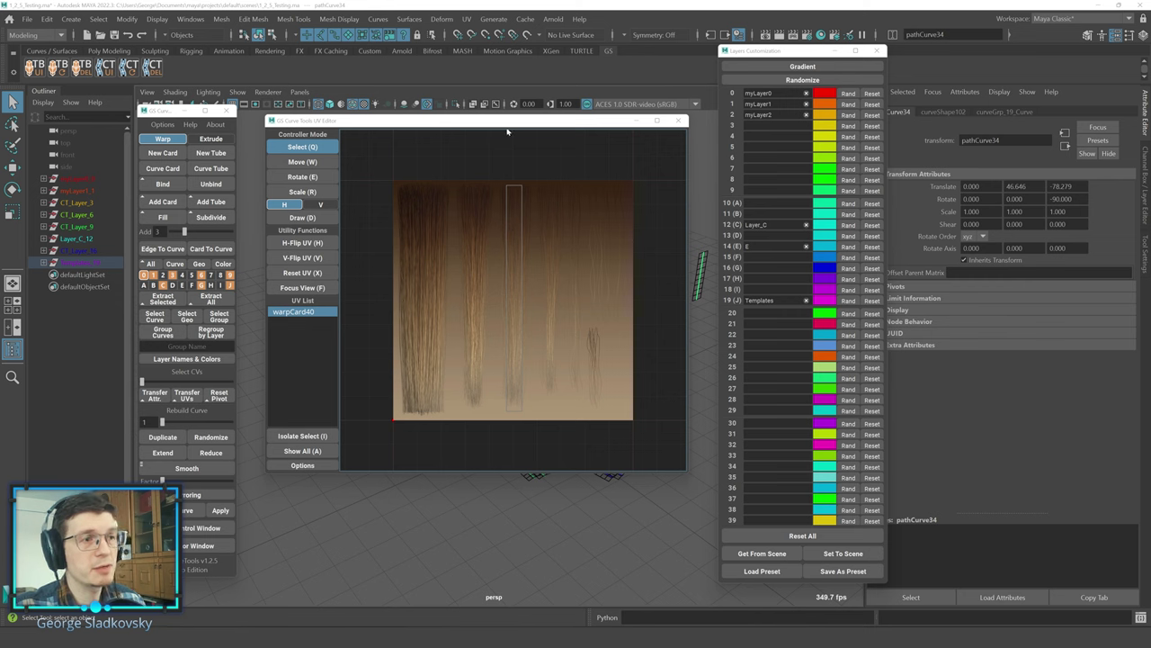
Pan and zoom around the hair texture of warpCard40 in the GS Curve Tools UV Editor to check its navigation.
{"action": "left_click_drag", "start_coordinate": [511, 119], "coordinate": [517, 125]}
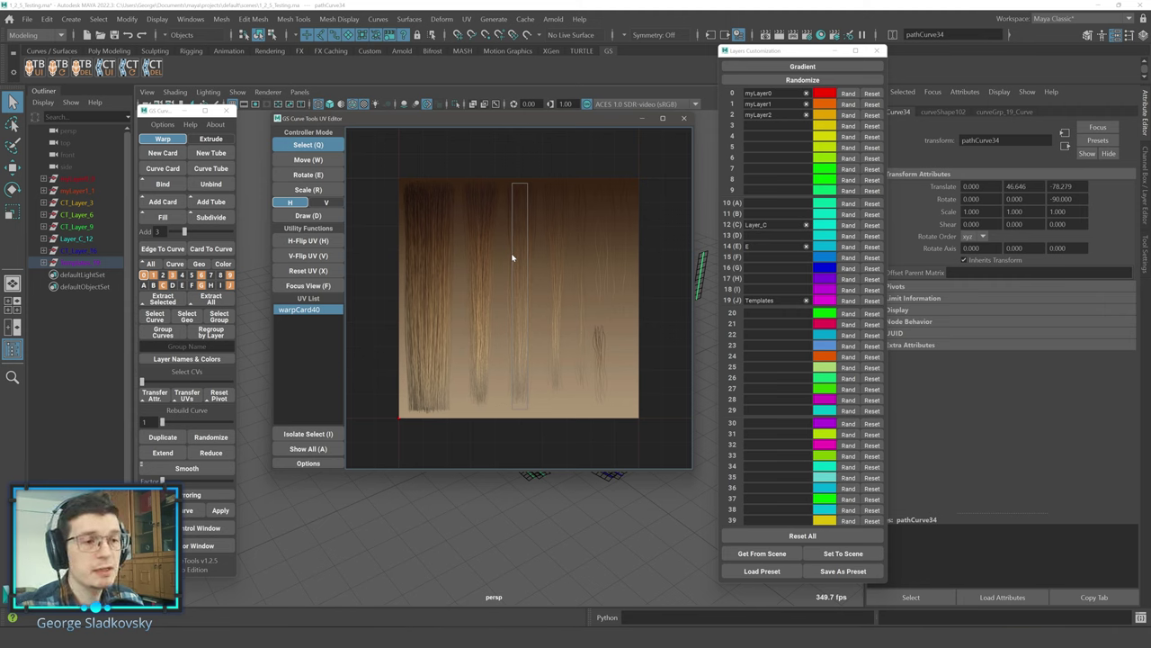
{"action": "middle_click_drag", "start_coordinate": [512, 254], "coordinate": [538, 254]}
{"action": "scroll", "coordinate": [543, 268], "scroll_direction": "up", "scroll_amount": 1}
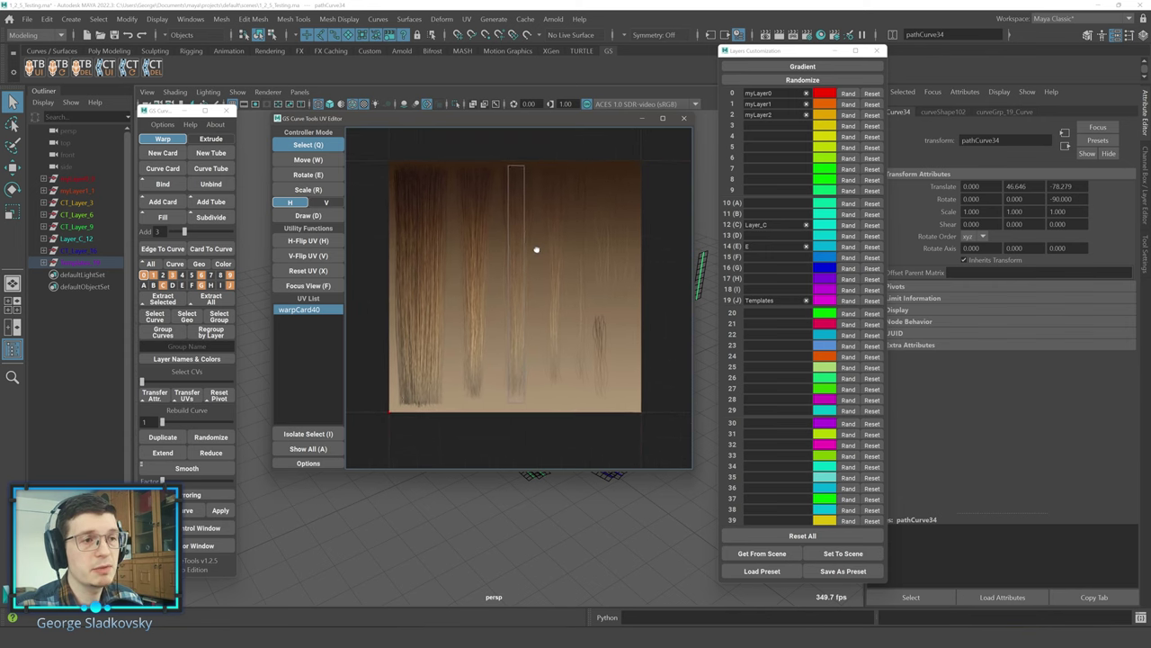
{"action": "scroll", "coordinate": [543, 252], "scroll_direction": "up", "scroll_amount": 5}
{"action": "scroll", "coordinate": [541, 255], "scroll_direction": "down", "scroll_amount": 5}
{"action": "scroll", "coordinate": [538, 258], "scroll_direction": "up", "scroll_amount": 1}
{"action": "scroll", "coordinate": [540, 260], "scroll_direction": "up", "scroll_amount": 1}
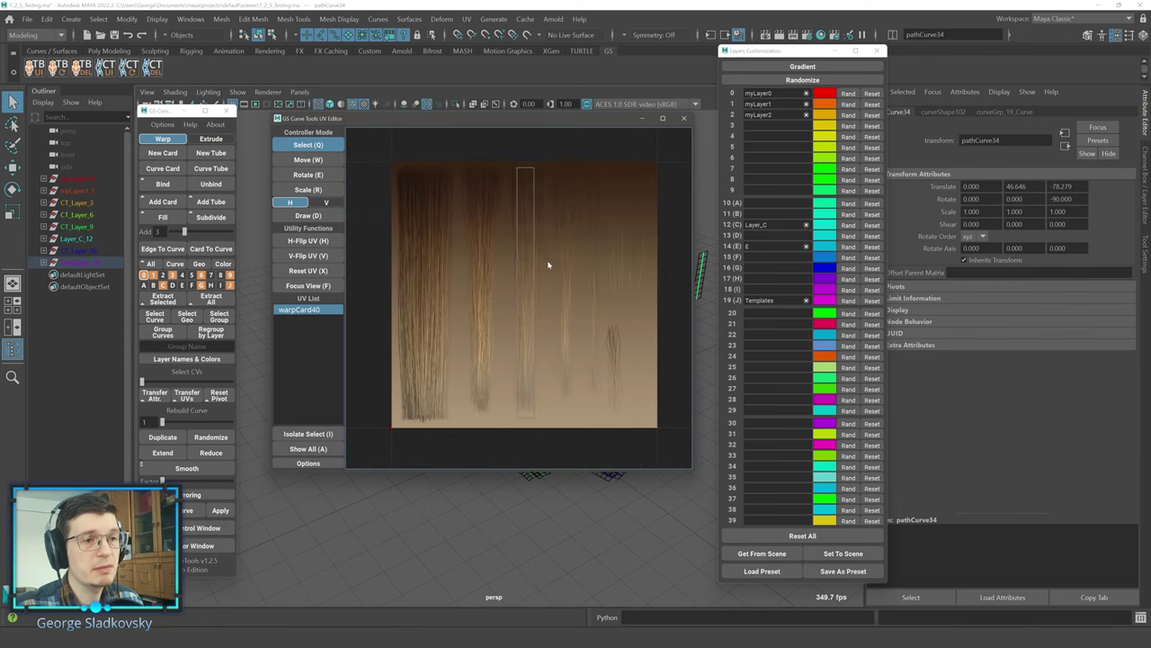
{"action": "scroll", "coordinate": [537, 263], "scroll_direction": "down", "scroll_amount": 4}
{"action": "mouse_move", "coordinate": [570, 267]}
{"action": "middle_mouse_down"}
{"action": "mouse_move", "coordinate": [530, 246]}
{"action": "mouse_move", "coordinate": [563, 262]}
{"action": "middle_mouse_up"}
{"action": "right_click_drag", "start_coordinate": [532, 252], "coordinate": [546, 260], "text": "alt"}
{"action": "scroll", "coordinate": [545, 267], "scroll_direction": "up", "scroll_amount": 2}
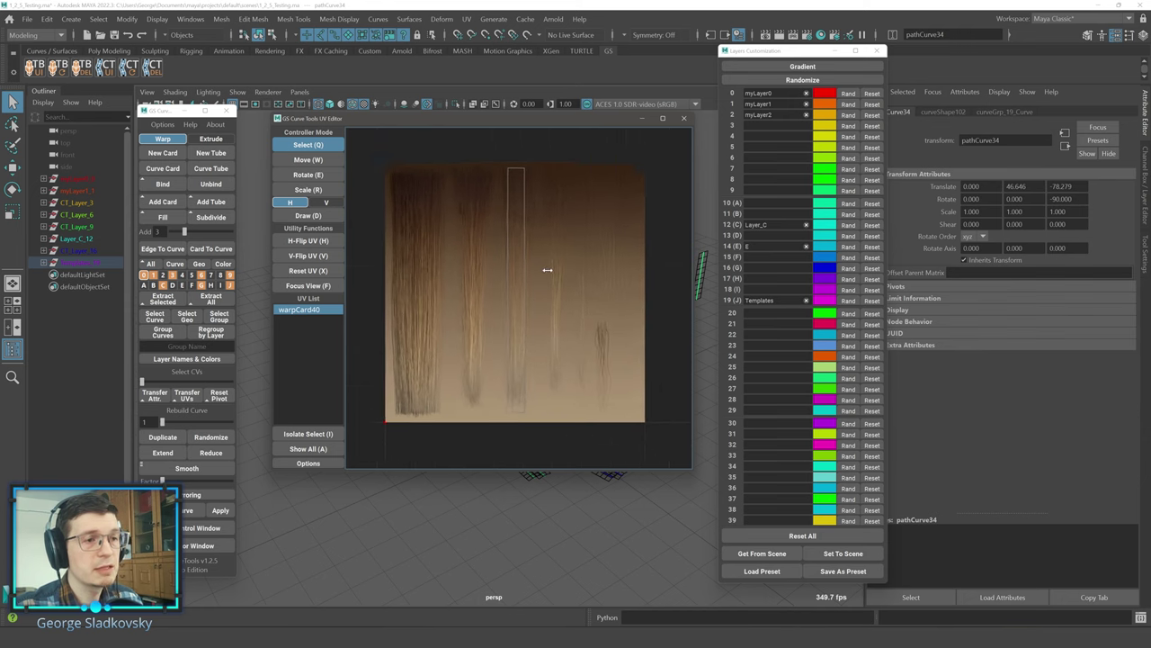
{"action": "scroll", "coordinate": [547, 270], "scroll_direction": "down", "scroll_amount": 1}
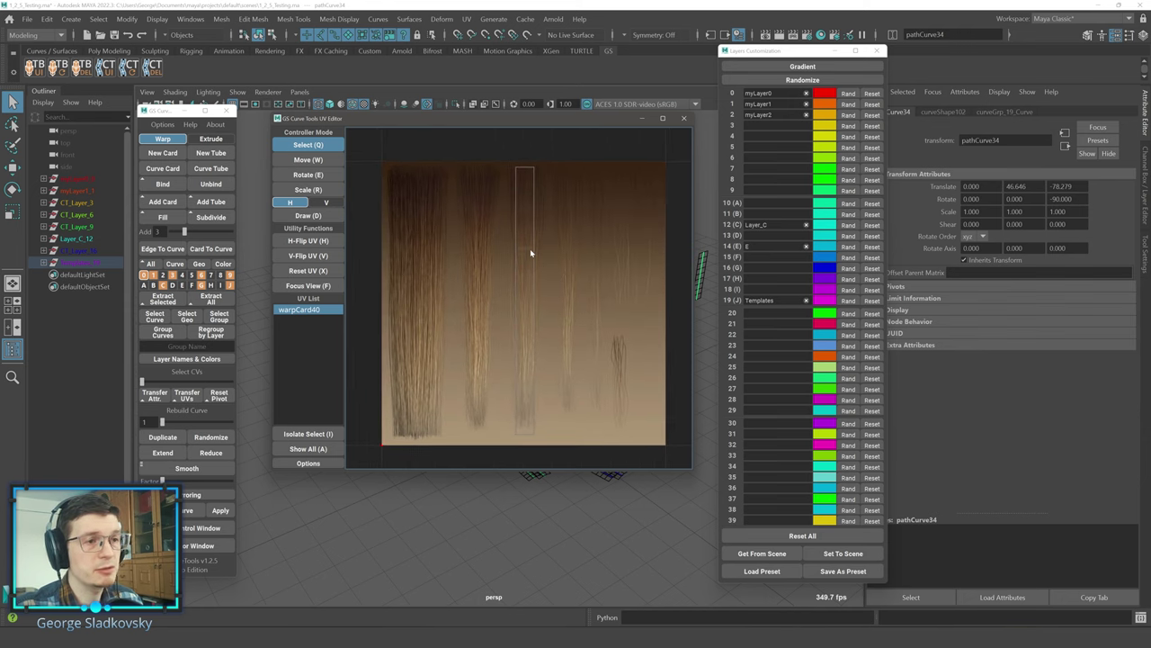